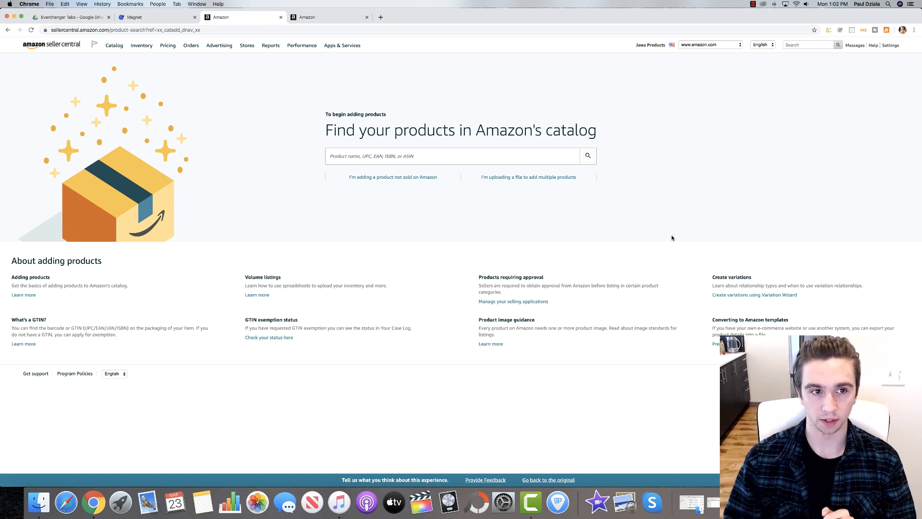
# - Start adding a product that is not sold on Amazon and close the feedback label on the category page
pyautogui.moveTo(116, 47)
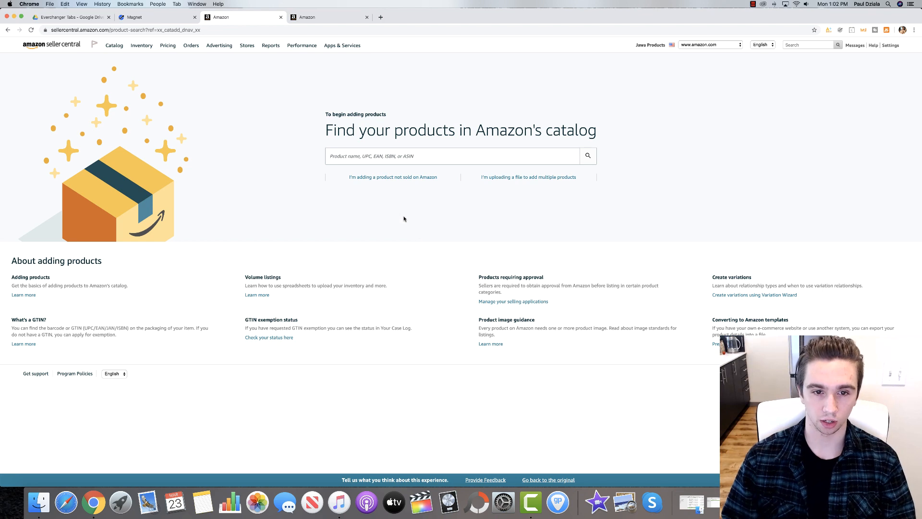
pyautogui.click(396, 178)
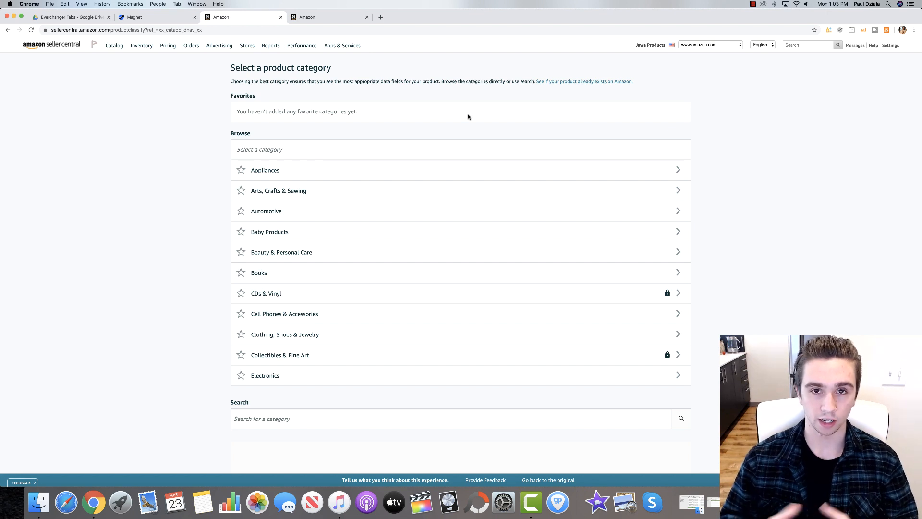
pyautogui.click(35, 482)
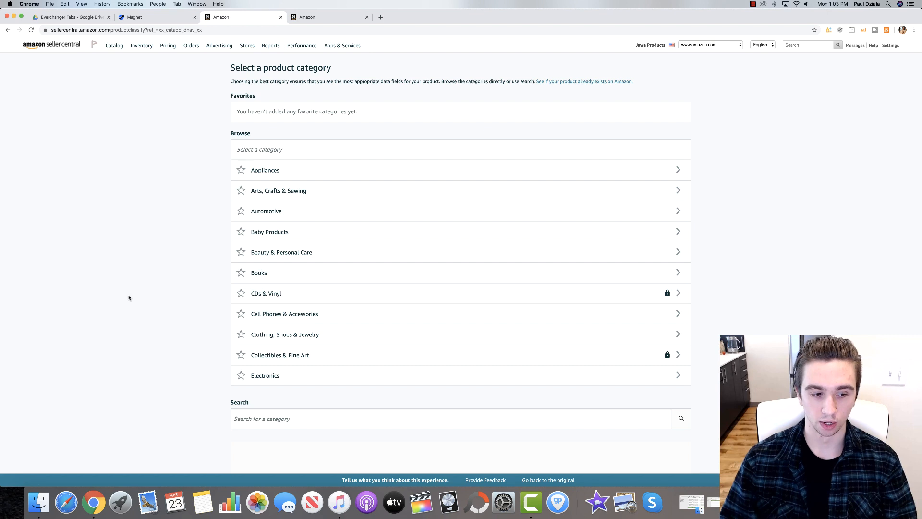
# - Open Amazon.com in a new browser tab and search for jungle theme party supplies
pyautogui.click(379, 18)
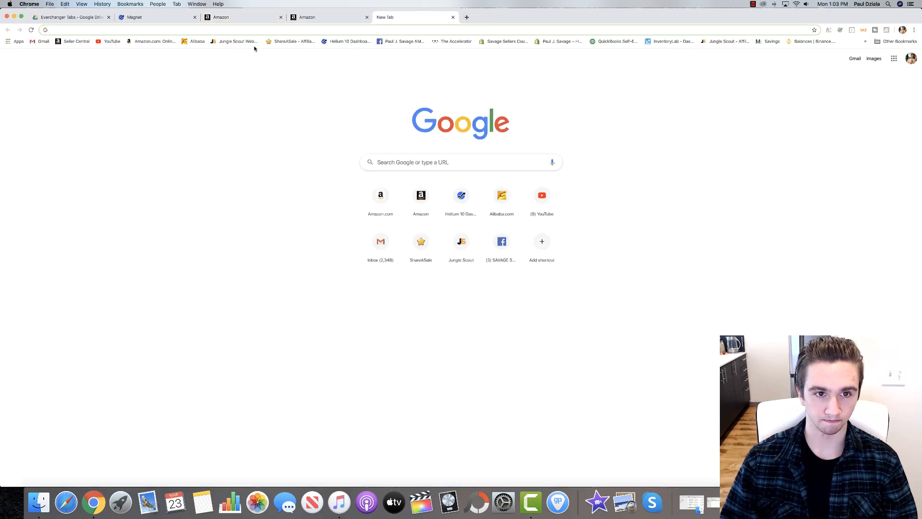
pyautogui.click(154, 41)
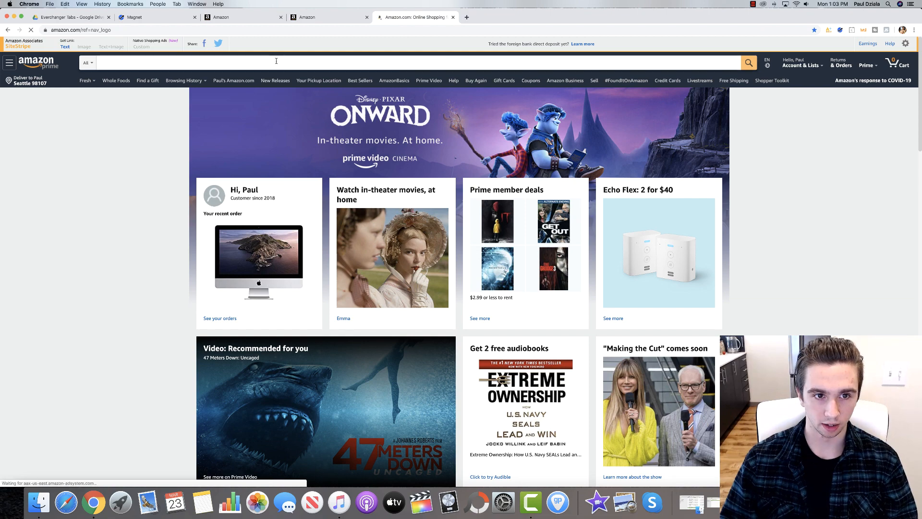
pyautogui.write('jungle')
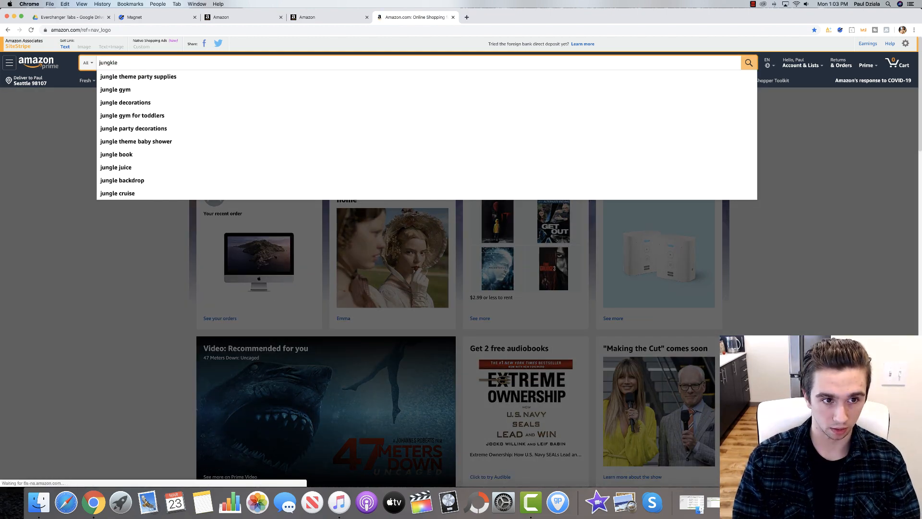
pyautogui.press('BackSpace')
pyautogui.press('BackSpace')
pyautogui.write('le t')
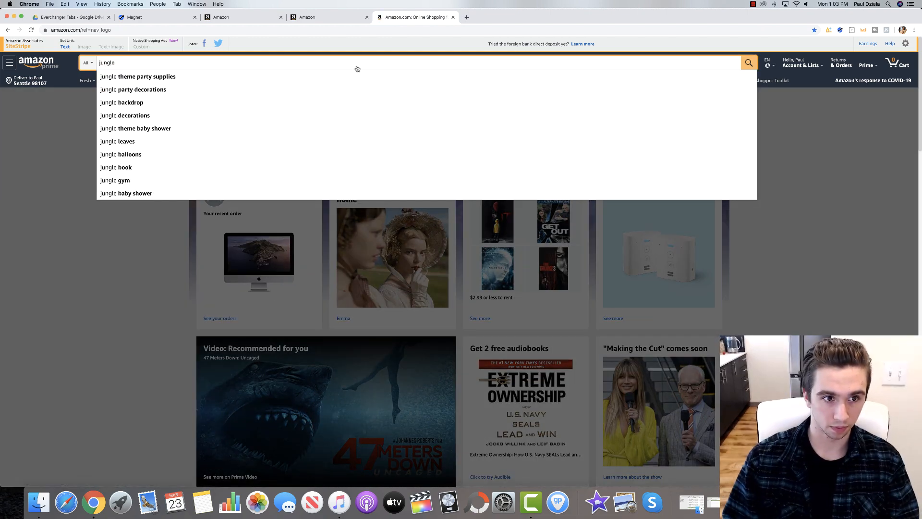
pyautogui.click(297, 80)
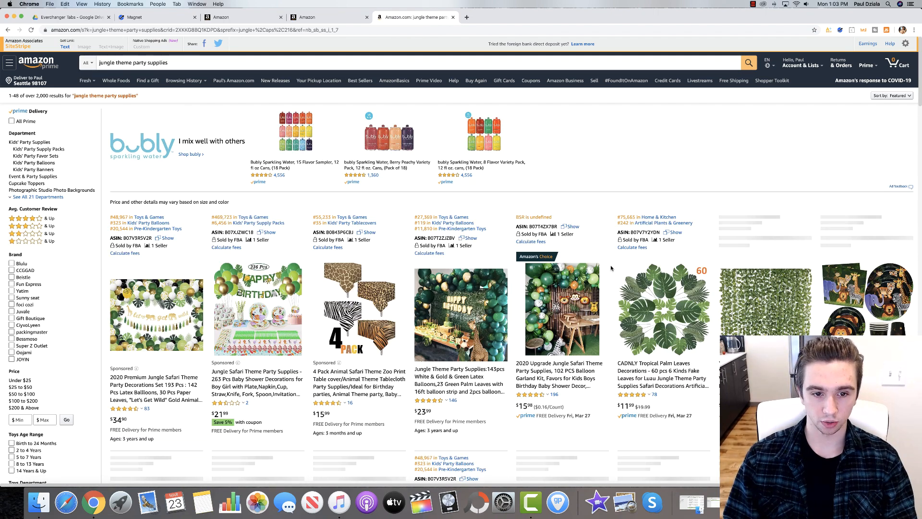
# - Examine the jungle theme party supplies search results, comparing the competing products, prices, reviews and sales ranks
pyautogui.scroll(-15, 610, 267)
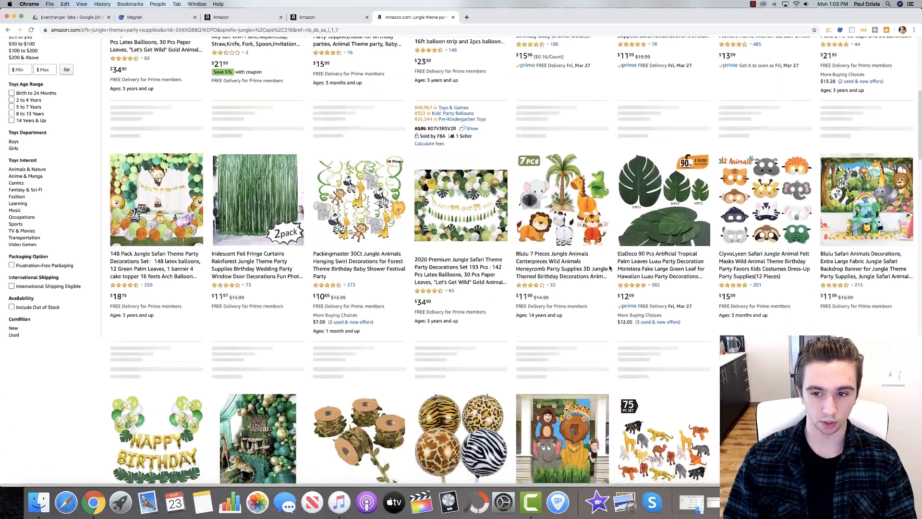
pyautogui.scroll(-10, 610, 267)
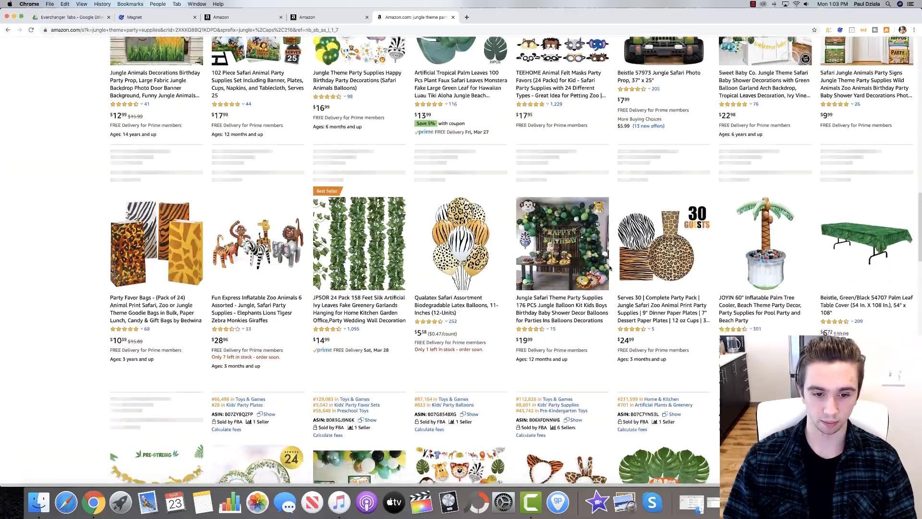
pyautogui.scroll(-5, 611, 268)
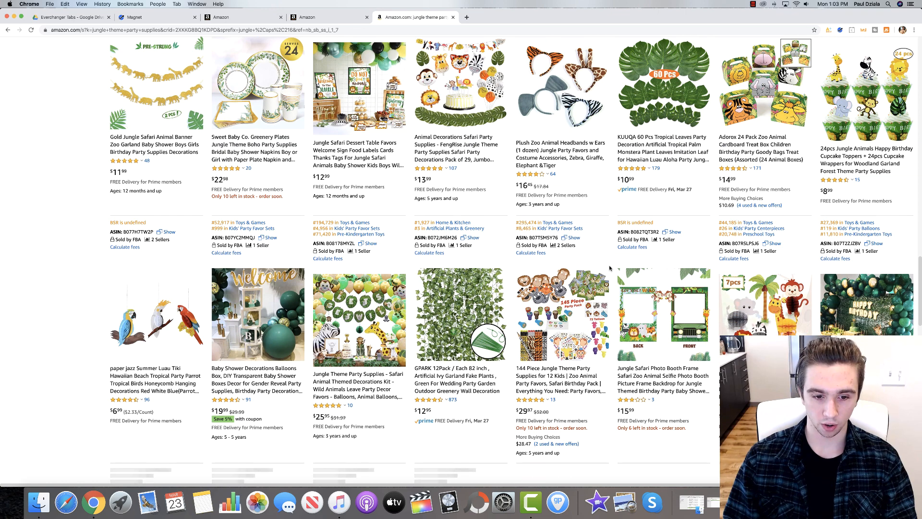
pyautogui.scroll(-1, 608, 278)
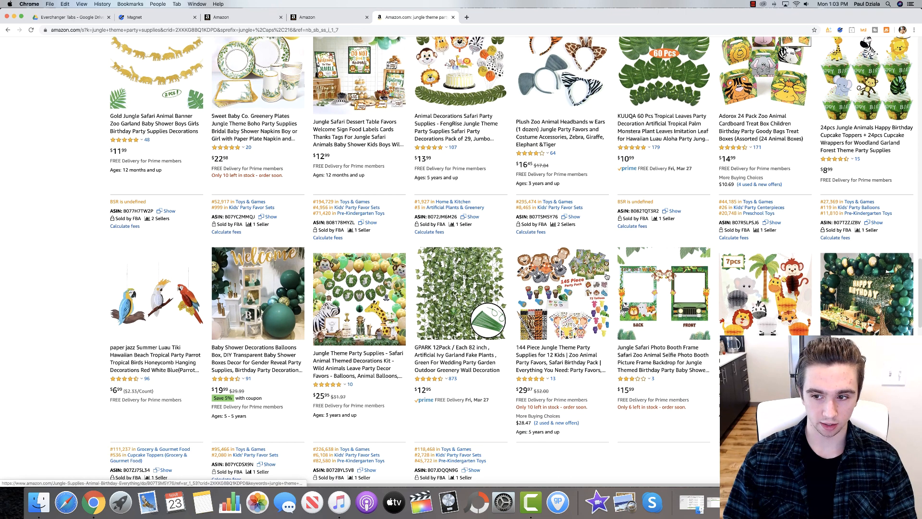
pyautogui.scroll(1, 607, 277)
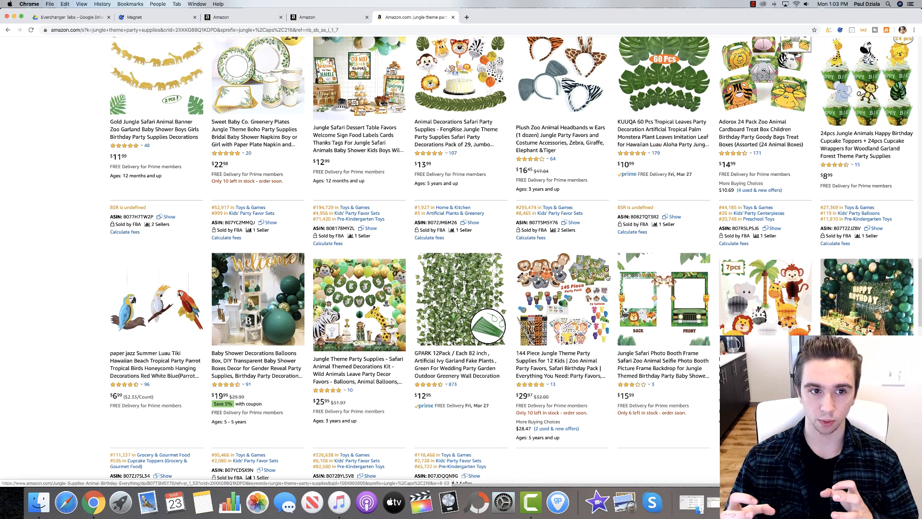
pyautogui.scroll(1, 607, 278)
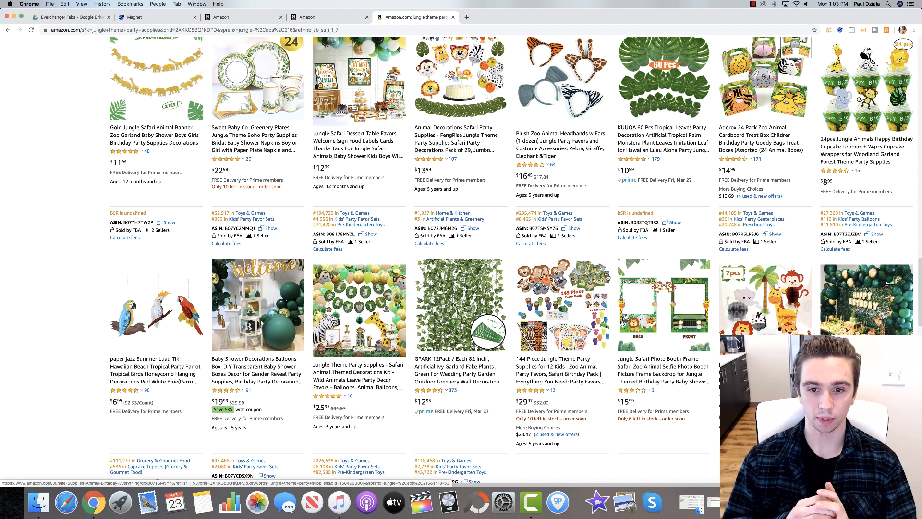
pyautogui.scroll(1, 607, 278)
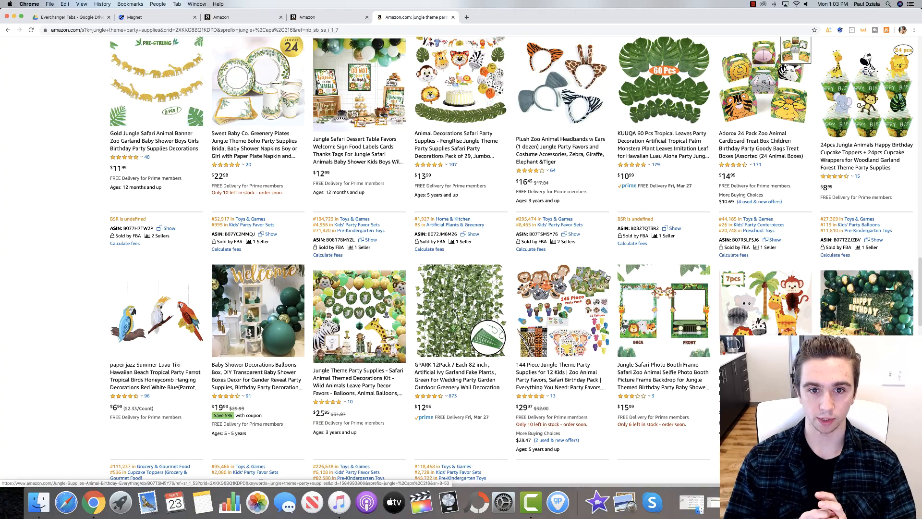
pyautogui.scroll(10, 590, 269)
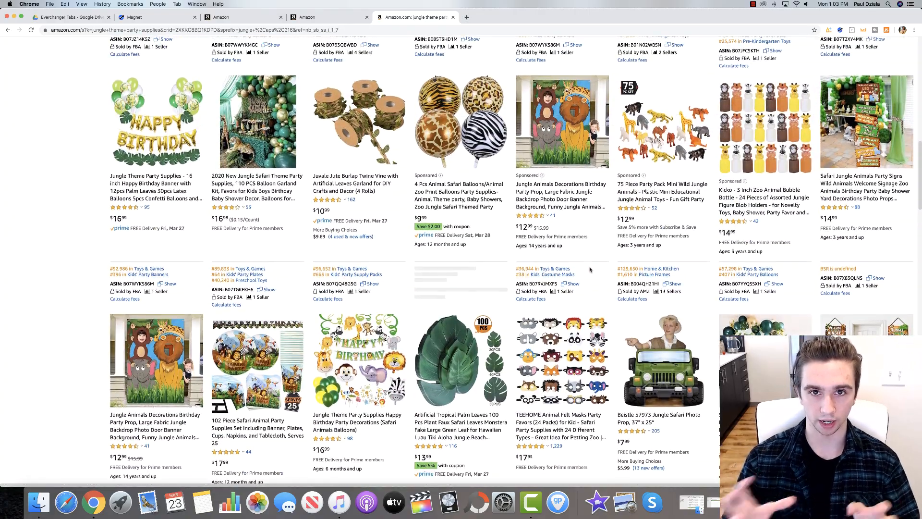
pyautogui.scroll(15, 590, 270)
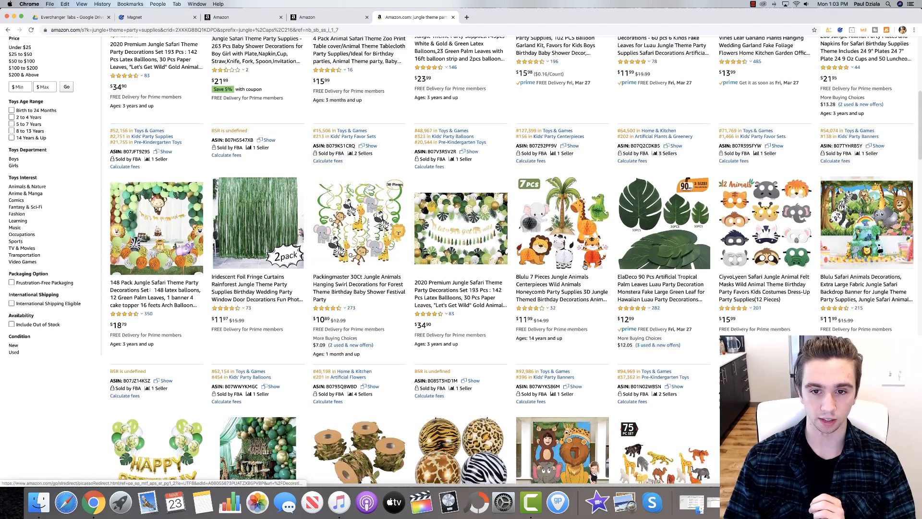
pyautogui.scroll(3, 586, 267)
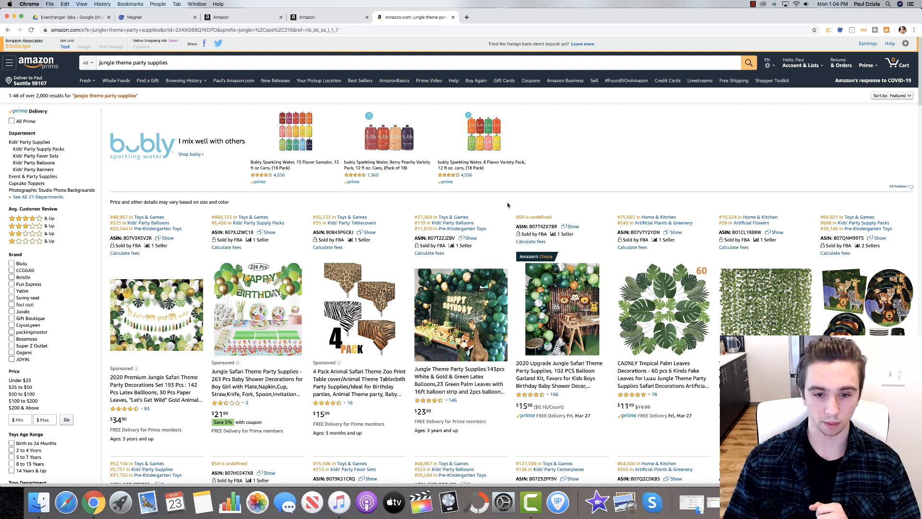
# - Open the 143pcs White & Gold & Green Latex Balloons listing and copy its ASIN from the page address
pyautogui.click(452, 377)
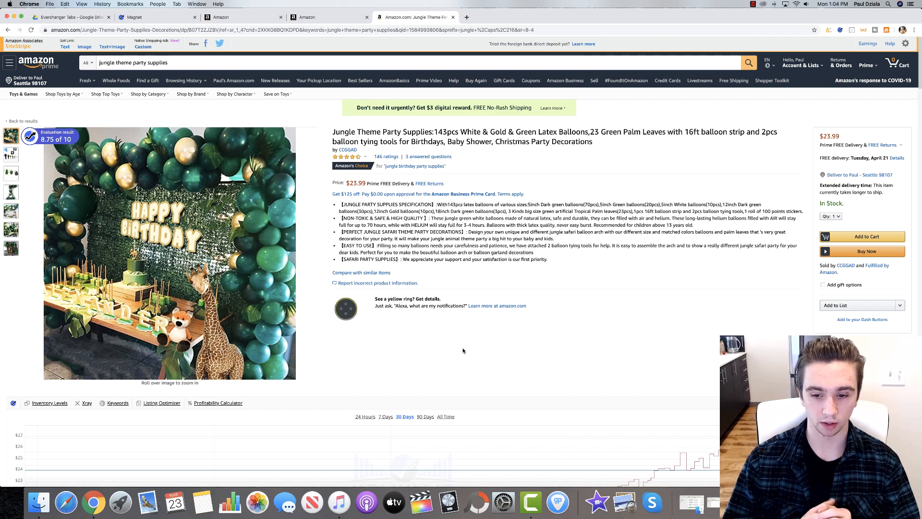
pyautogui.scroll(-3, 463, 351)
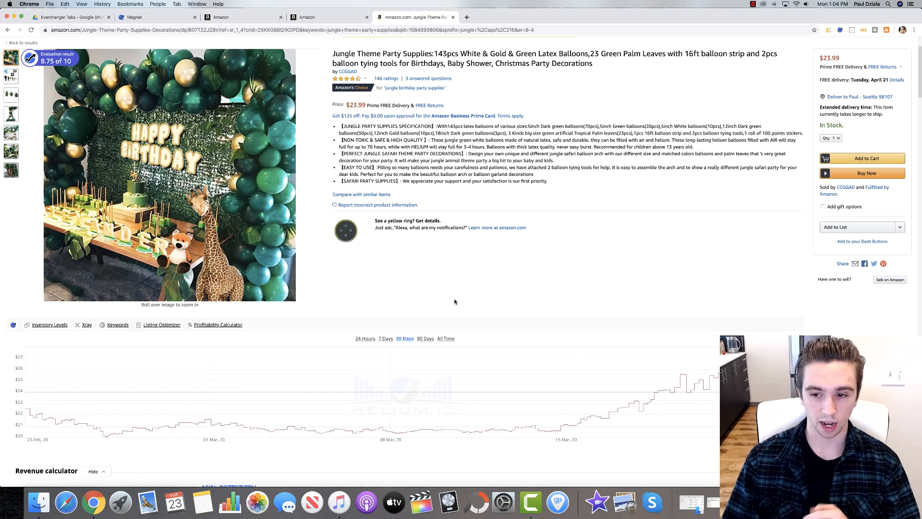
pyautogui.scroll(3, 450, 300)
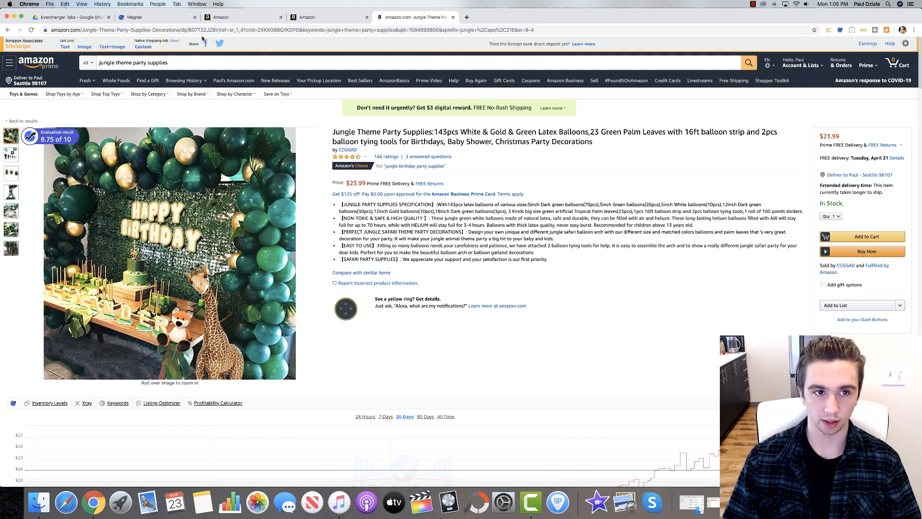
pyautogui.moveTo(188, 30); pyautogui.dragTo(220, 31)
pyautogui.press('super+c')
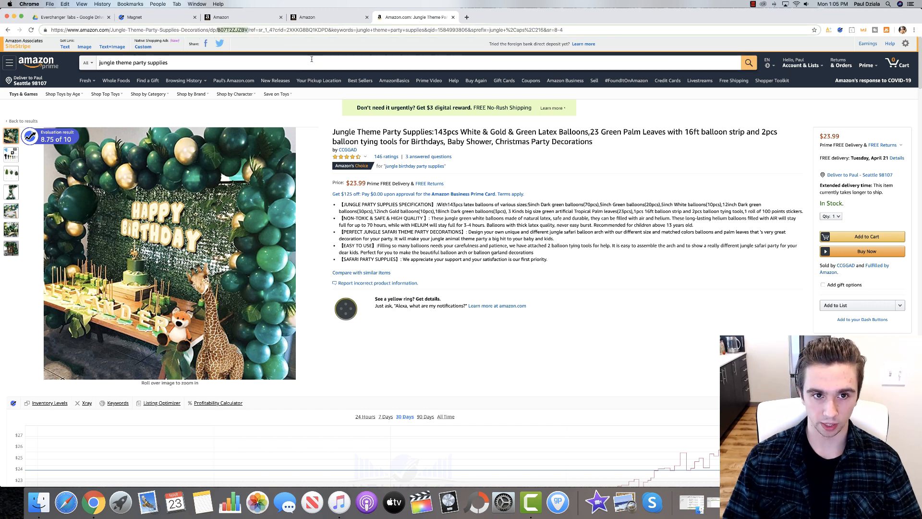
# - Switch to Helium 10 and open the Cerebro reverse ASIN lookup tool
pyautogui.click(143, 22)
pyautogui.moveTo(4, 102)
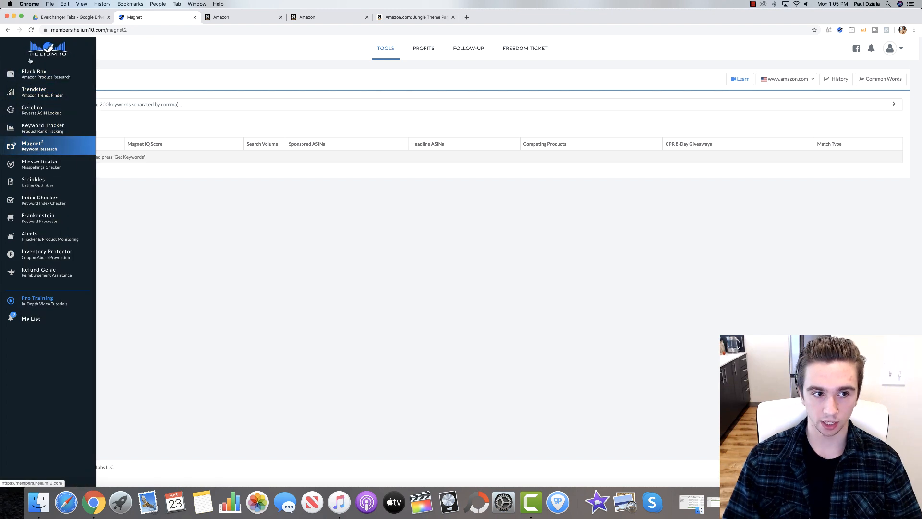
pyautogui.click(53, 115)
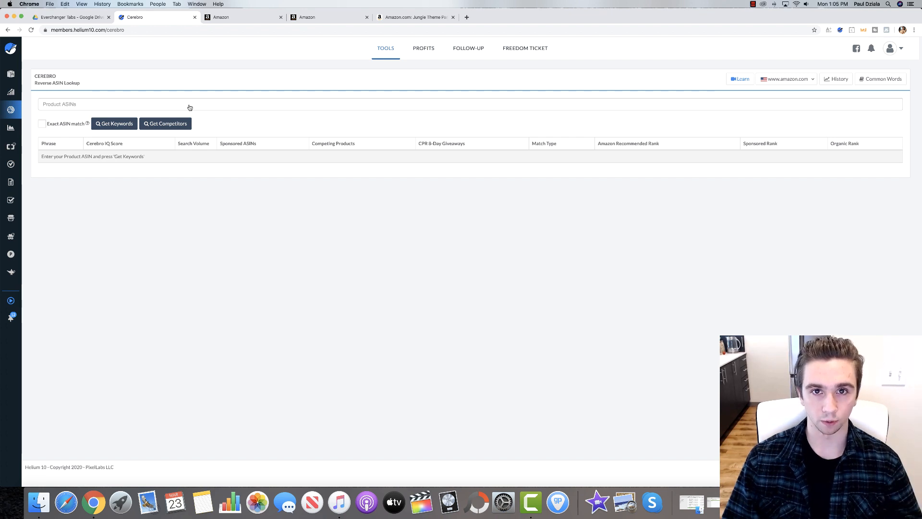
# - Enter the copied ASIN B07T2ZJZBV as the product and retrieve its keywords
pyautogui.click(170, 108)
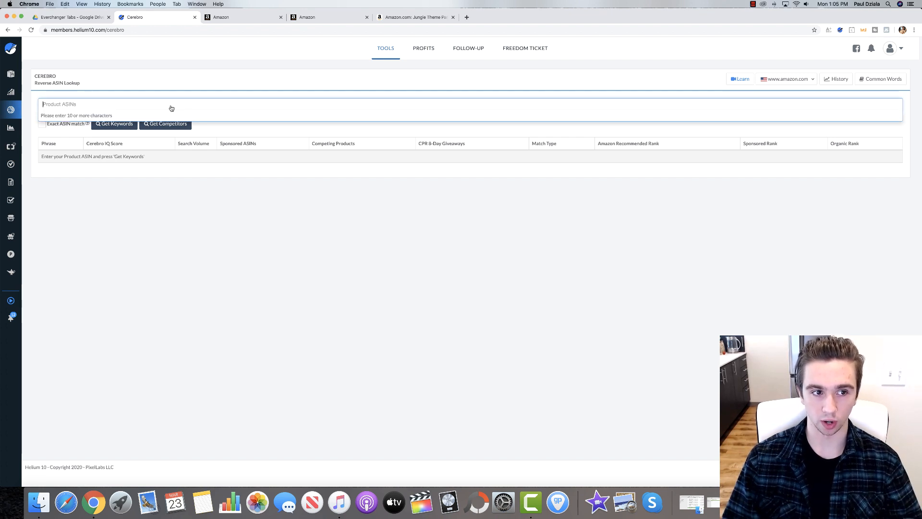
pyautogui.press('super+v')
pyautogui.click(122, 115)
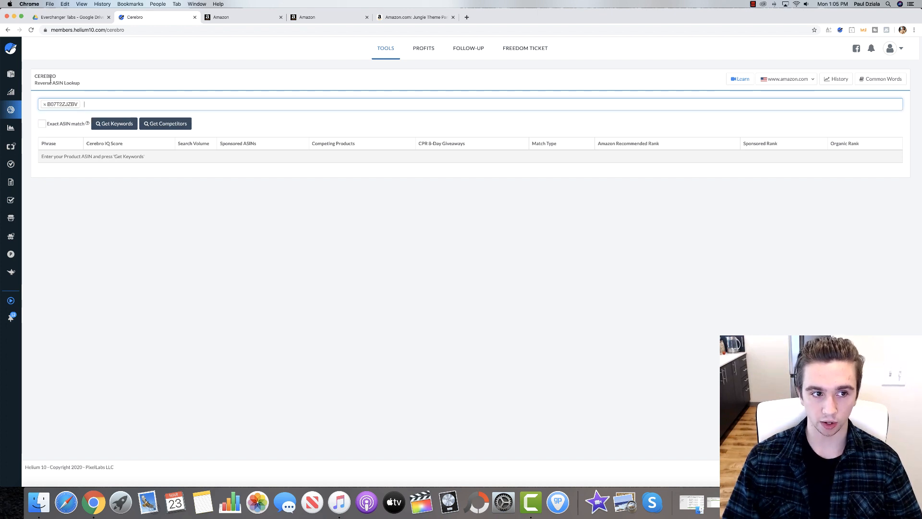
pyautogui.click(114, 124)
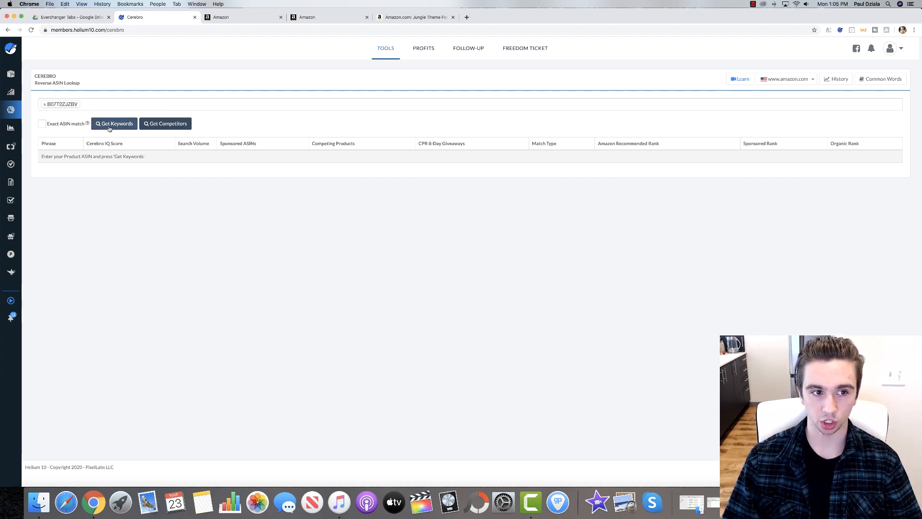
pyautogui.click(423, 302)
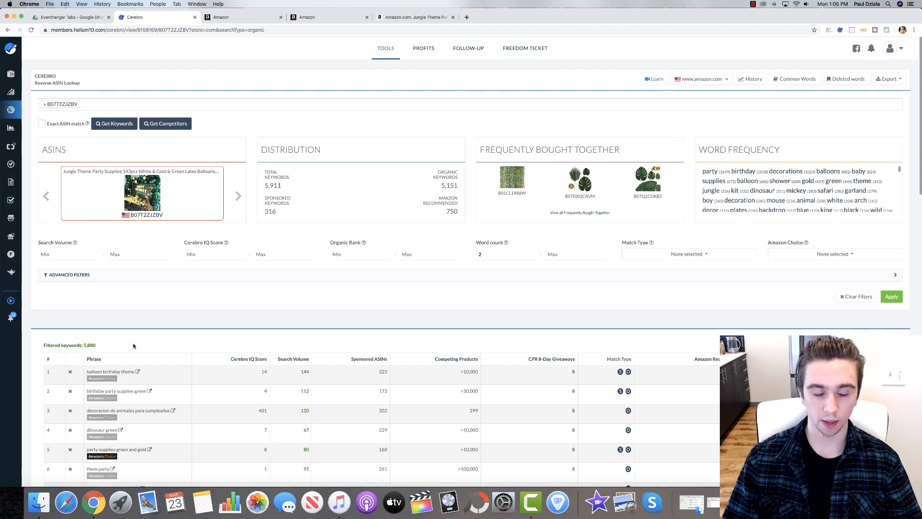
# - Set the keyword filters to a minimum search volume of 500 and an organic rank from 1 to 50
pyautogui.click(94, 254)
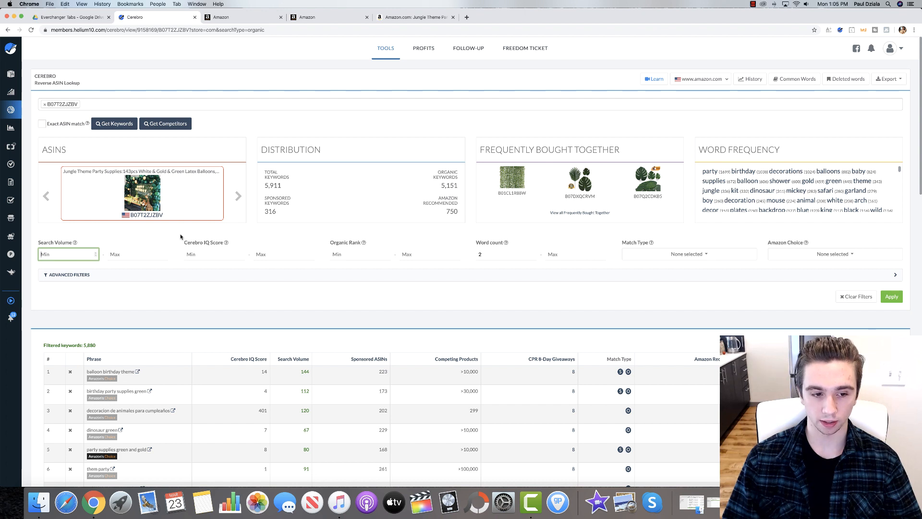
pyautogui.write('500')
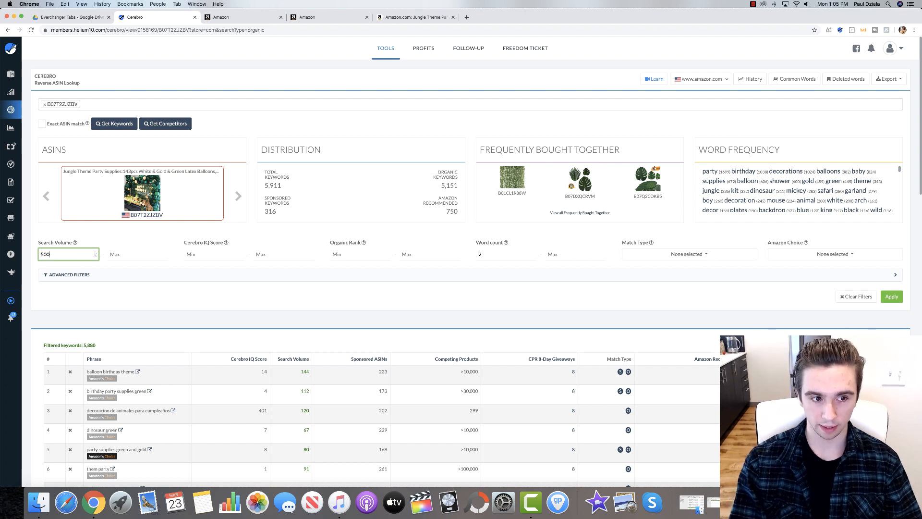
pyautogui.click(346, 256)
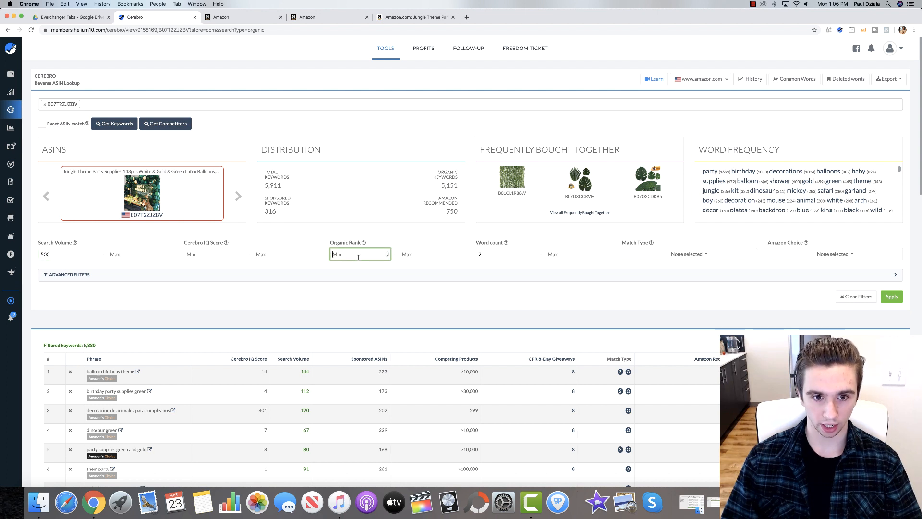
pyautogui.click(428, 255)
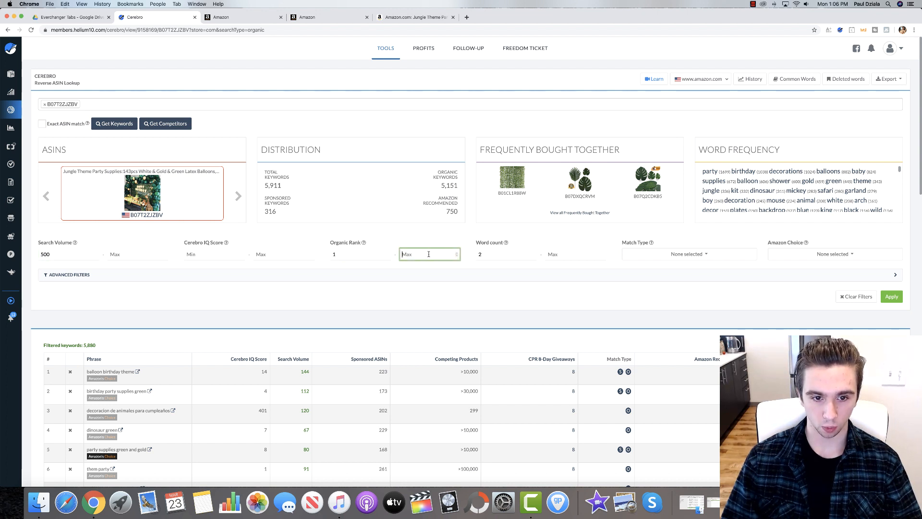
pyautogui.write('50')
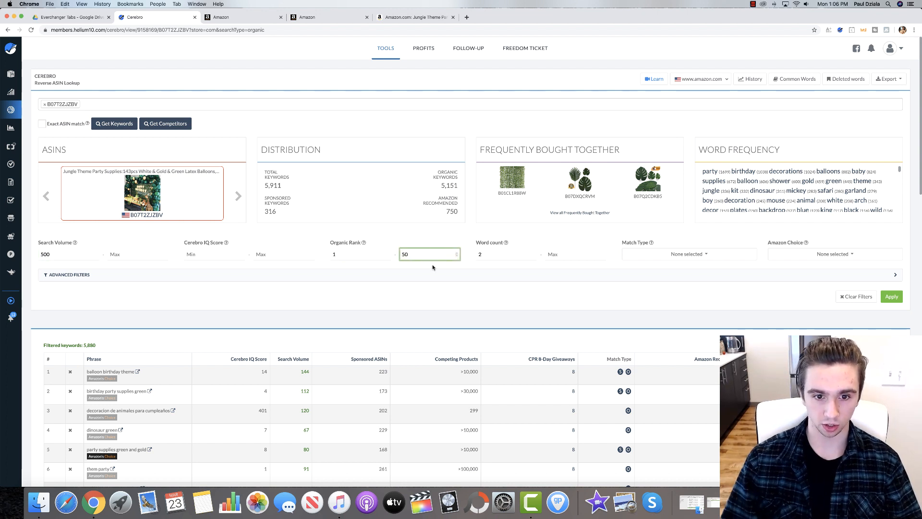
pyautogui.click(434, 301)
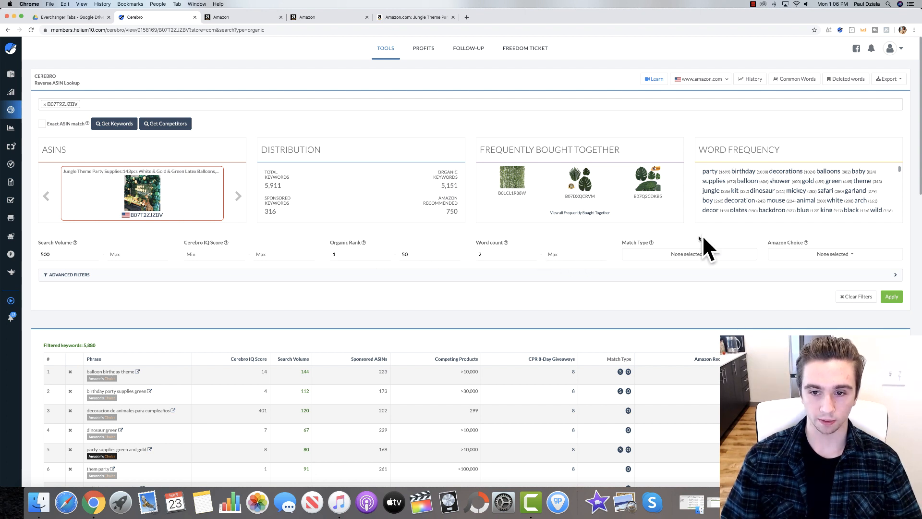
# - Restrict the match type to Organic and apply the keyword filters
pyautogui.click(702, 253)
pyautogui.moveTo(40, 302)
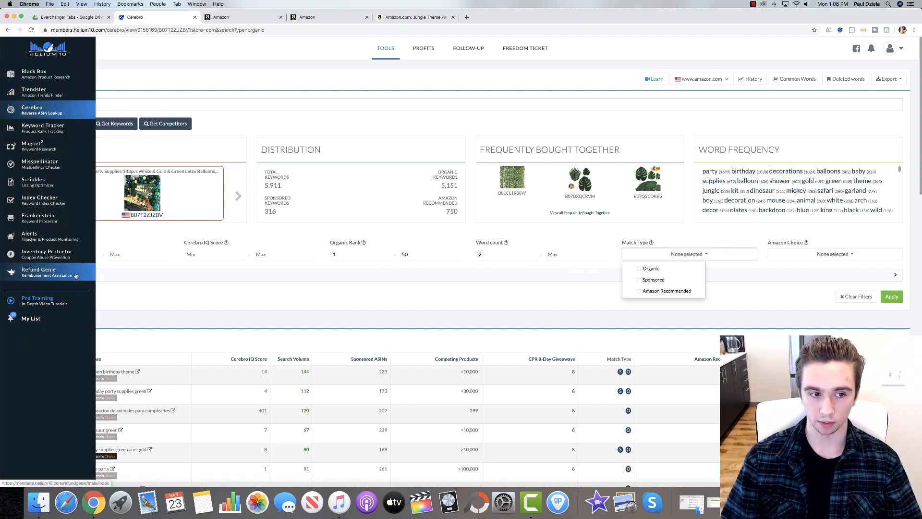
pyautogui.click(665, 271)
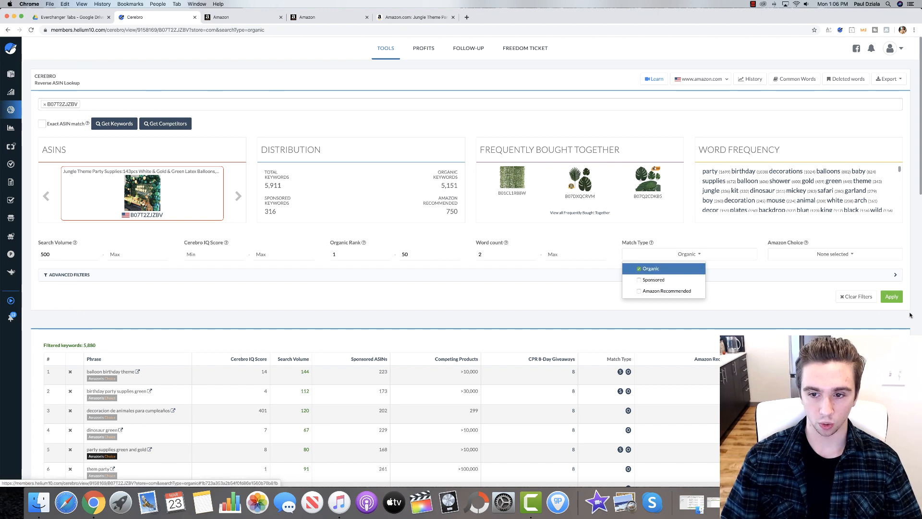
pyautogui.click(891, 296)
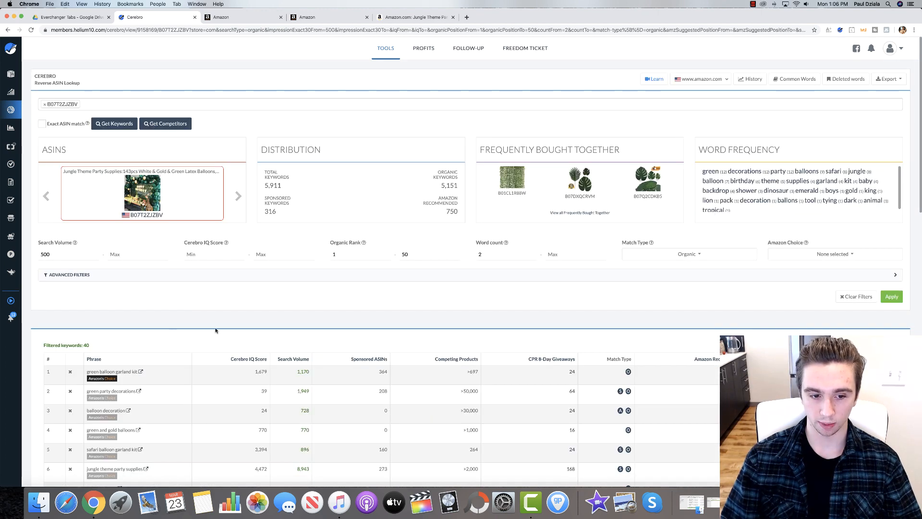
# - Review the filtered keyword phrases and export them to the Frankenstein keyword processor
pyautogui.scroll(-5, 216, 330)
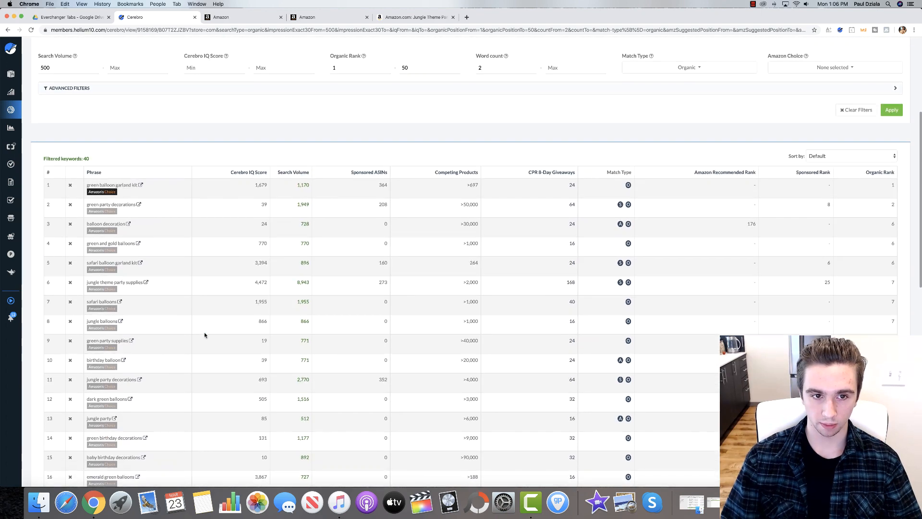
pyautogui.scroll(1, 203, 333)
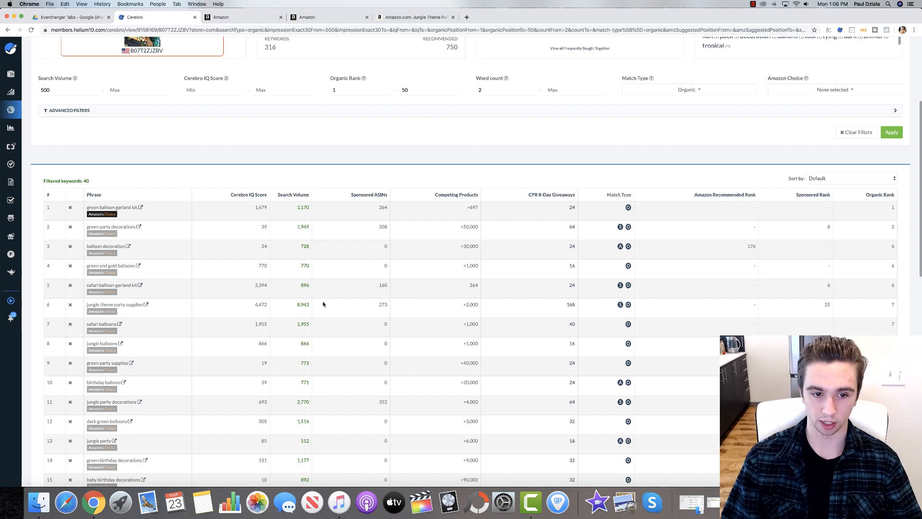
pyautogui.scroll(-8, 293, 311)
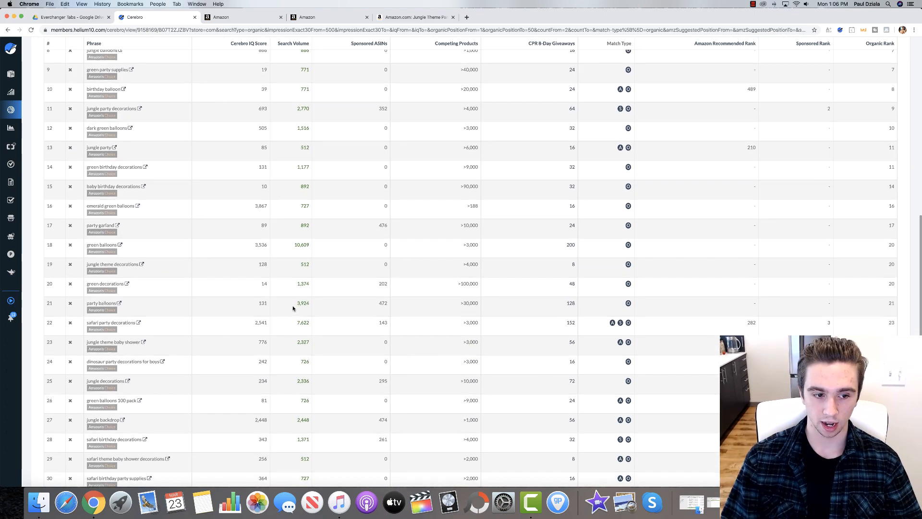
pyautogui.scroll(-1, 291, 306)
pyautogui.scroll(13, 291, 304)
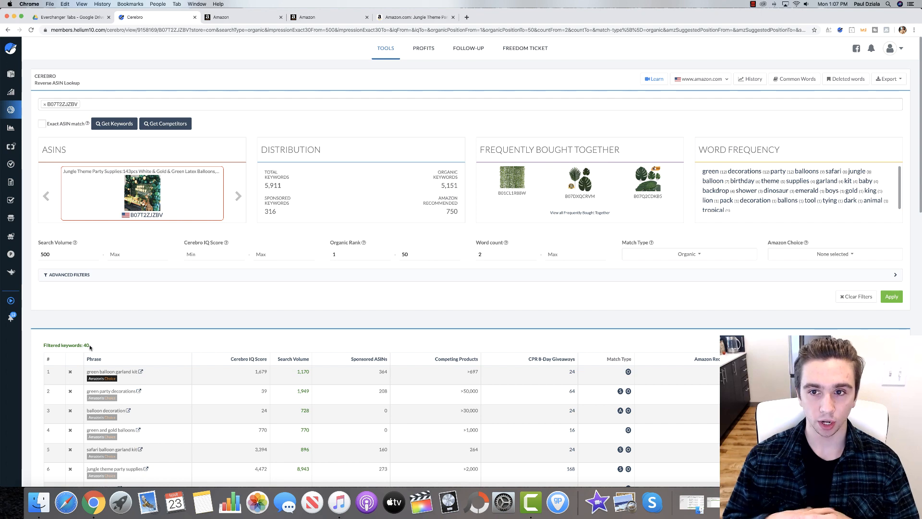
pyautogui.scroll(2, 893, 93)
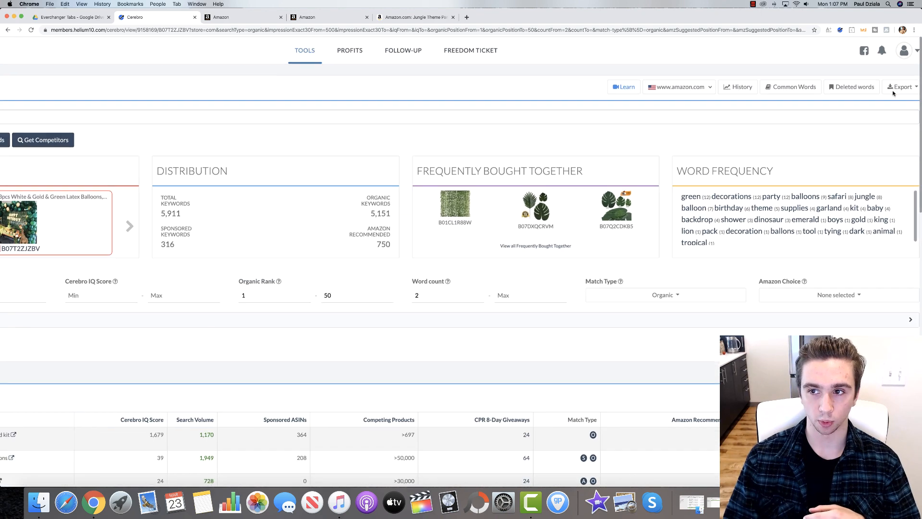
pyautogui.hscroll(1, 868, 211)
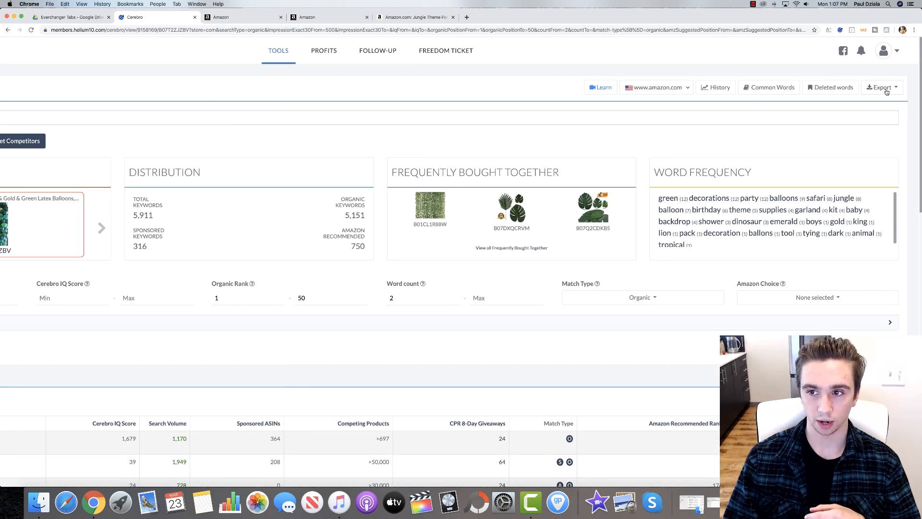
pyautogui.scroll(-2, 888, 95)
pyautogui.click(887, 79)
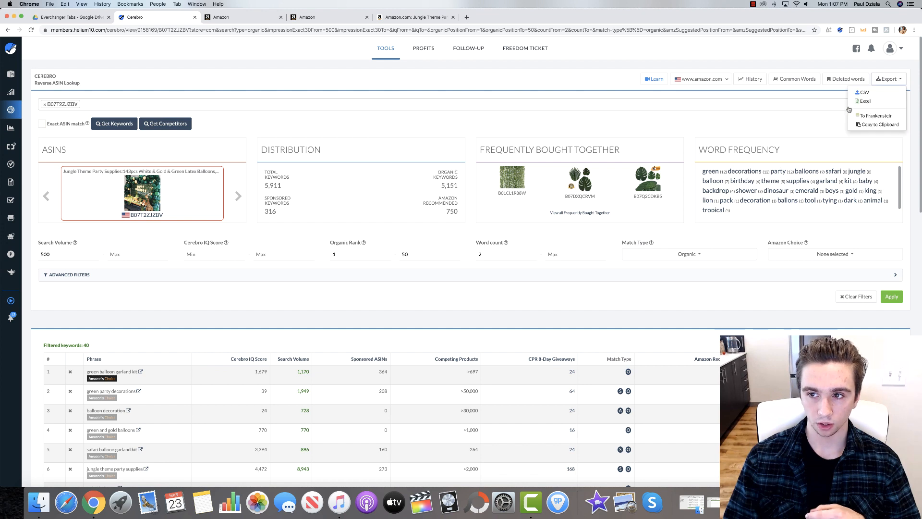
pyautogui.click(872, 118)
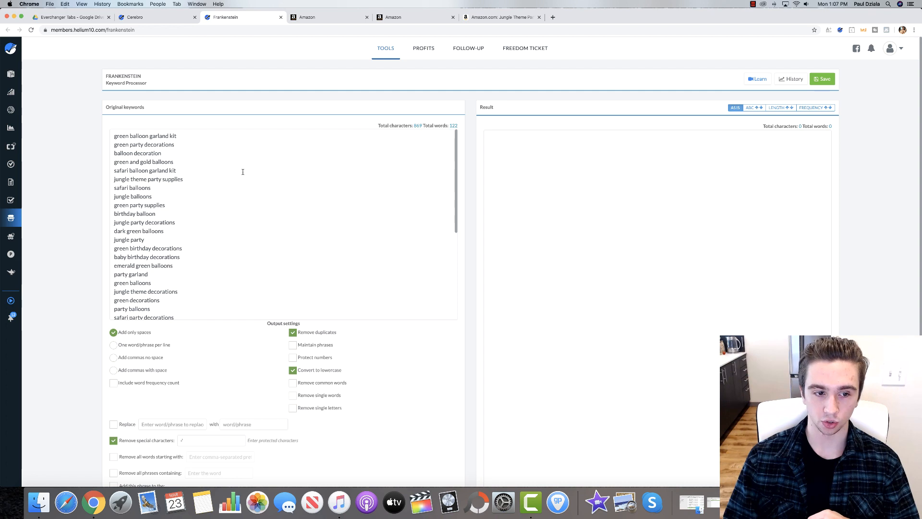
# - Set the output to maintain phrases with one phrase per line, and copy the whole resulting list
pyautogui.click(293, 345)
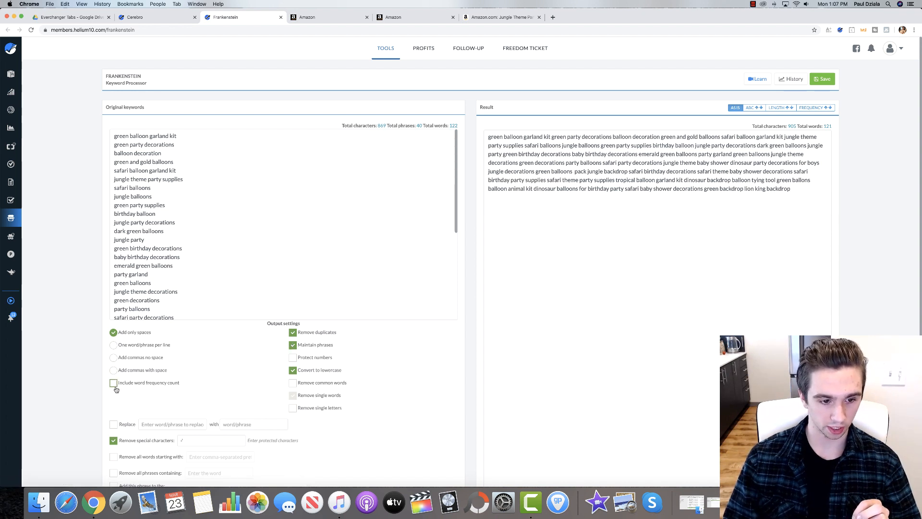
pyautogui.click(113, 345)
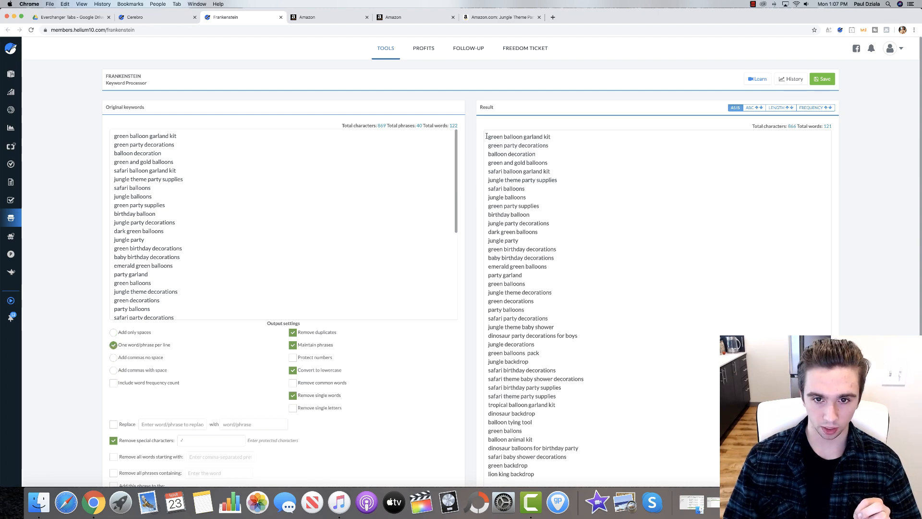
pyautogui.moveTo(487, 136); pyautogui.dragTo(624, 475)
pyautogui.press('super+c')
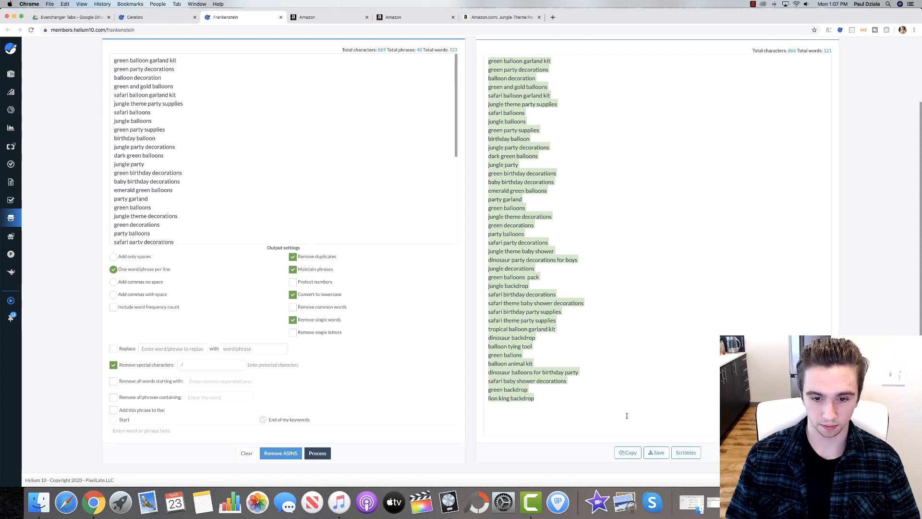
pyautogui.scroll(3, 619, 312)
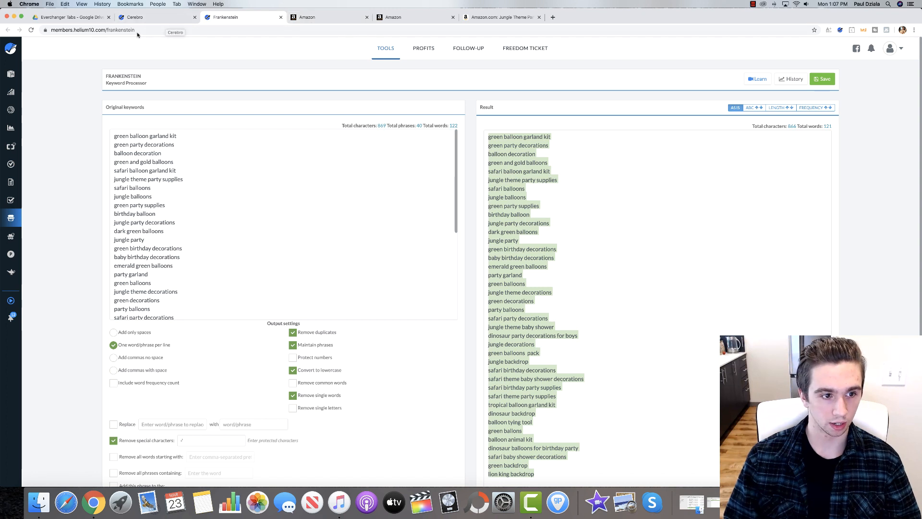
# - Open the Scribbles listing optimizer and apply the copied phrases as its keyword list
pyautogui.moveTo(10, 214)
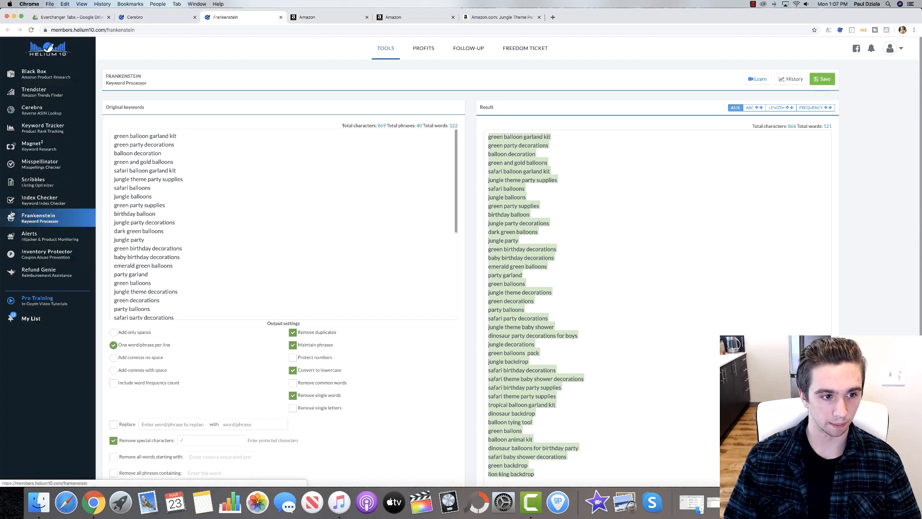
pyautogui.click(33, 184)
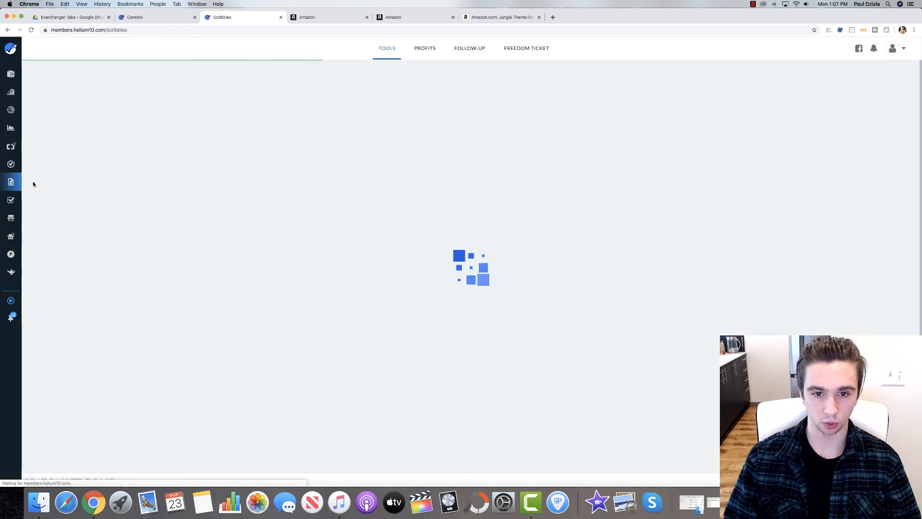
pyautogui.moveTo(20, 126)
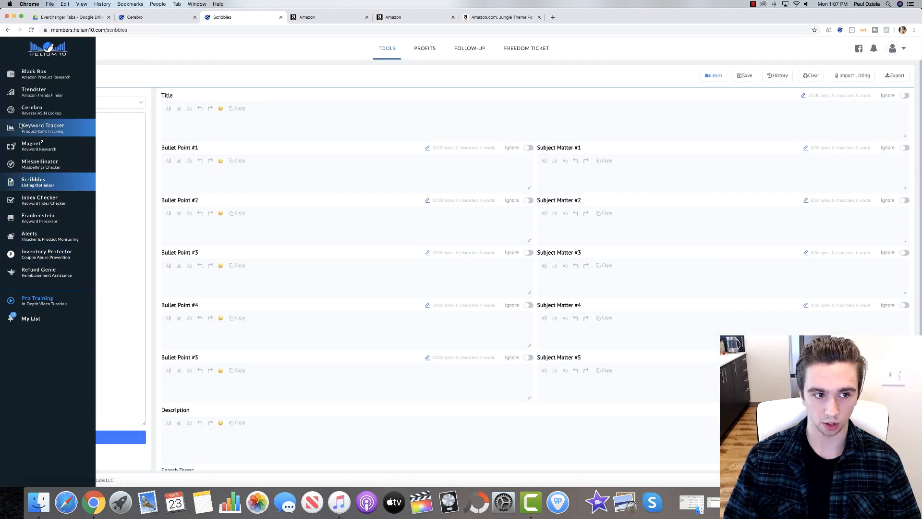
pyautogui.click(105, 133)
pyautogui.press('super+v')
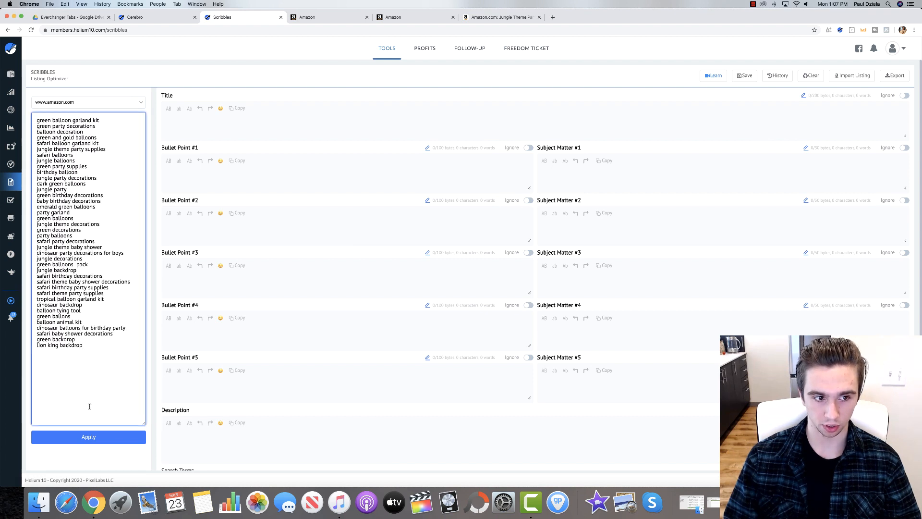
pyautogui.click(87, 438)
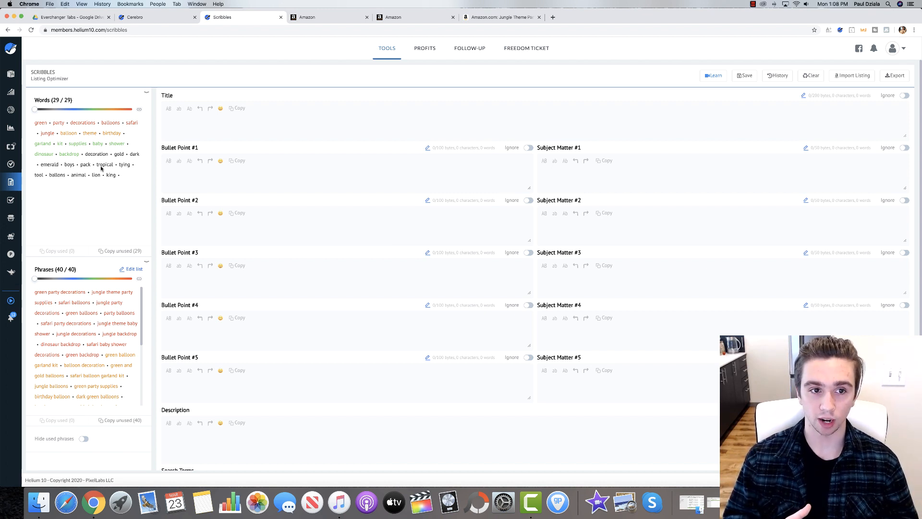
pyautogui.click(204, 122)
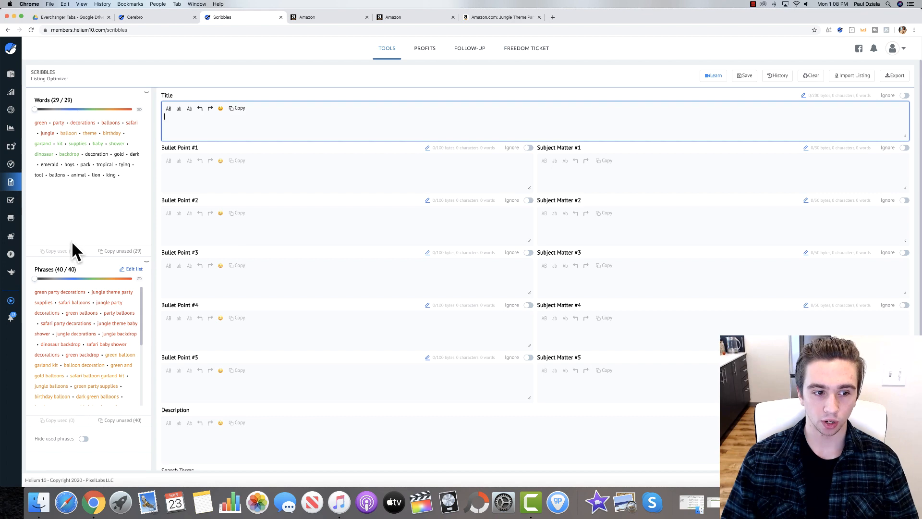
# - Return to the Cerebro results, lower the minimum search volume to 250 and reapply the filters
pyautogui.click(154, 19)
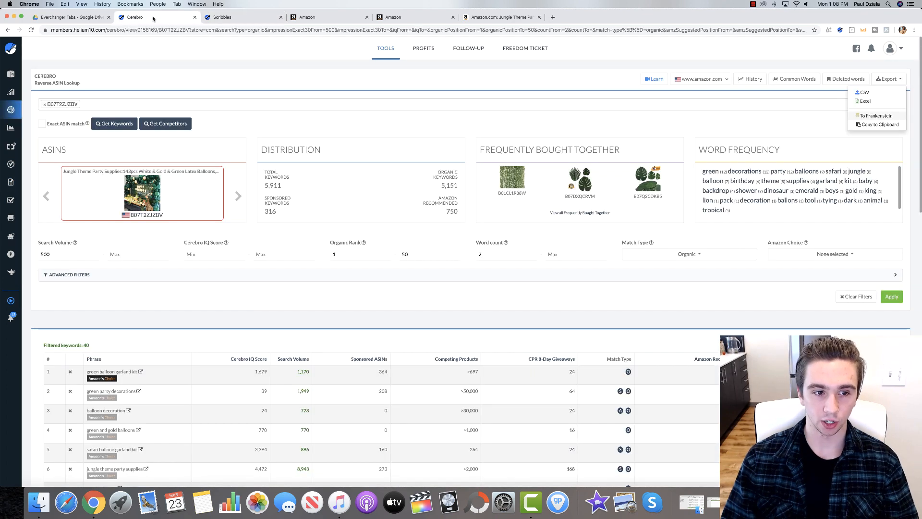
pyautogui.click(43, 254)
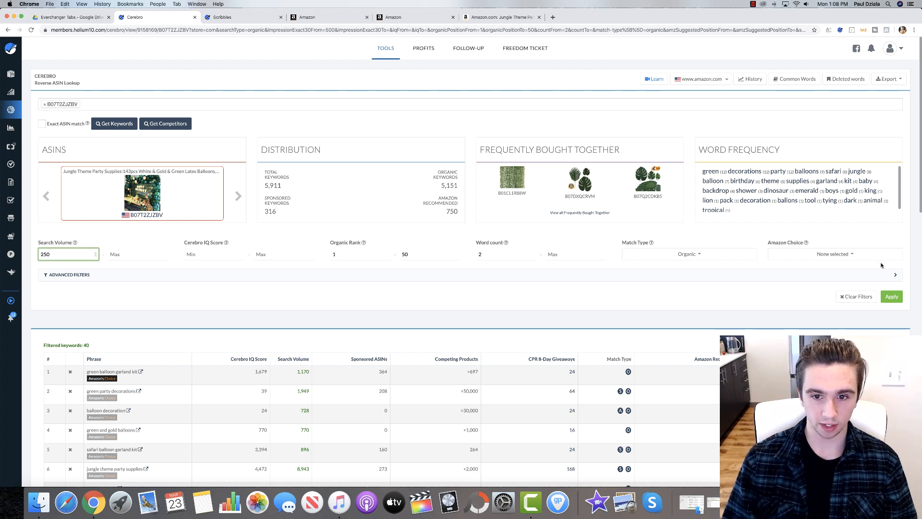
pyautogui.click(891, 297)
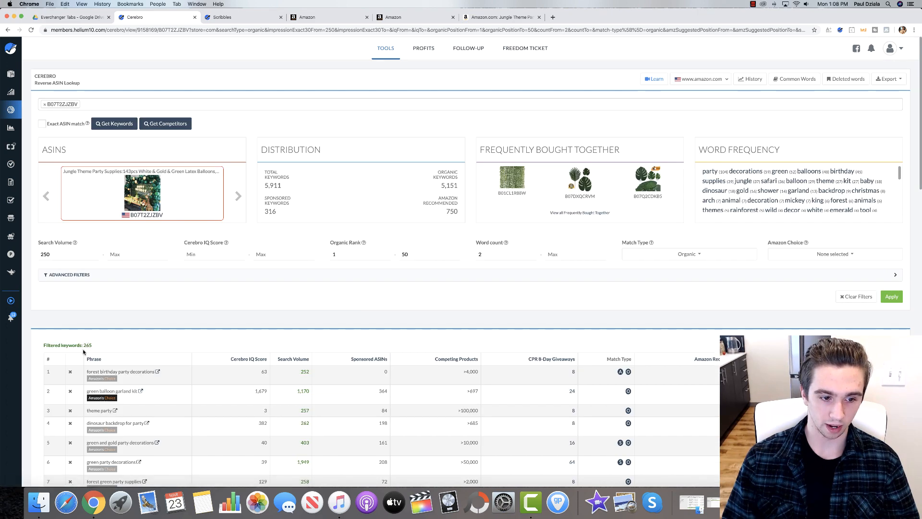
# - Export the Cerebro keywords filtered at a minimum search volume of 250 to Frankenstein
pyautogui.click(234, 18)
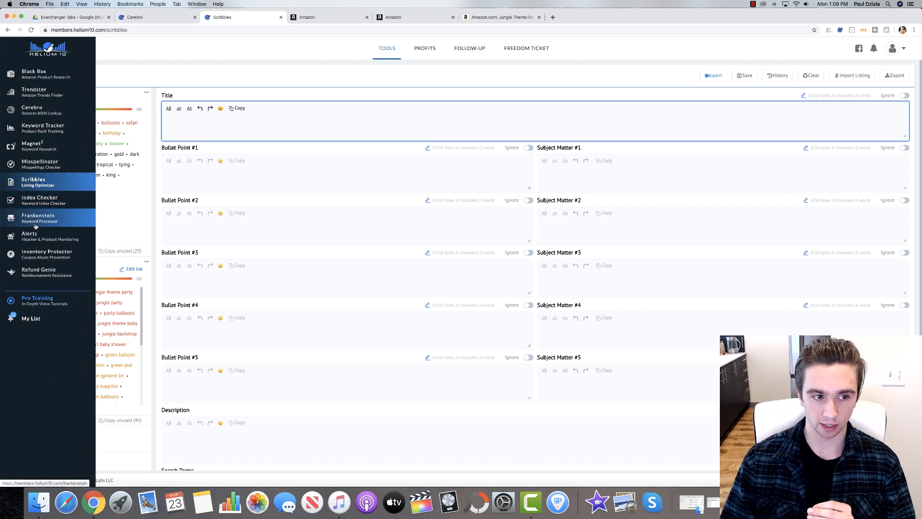
pyautogui.click(35, 225)
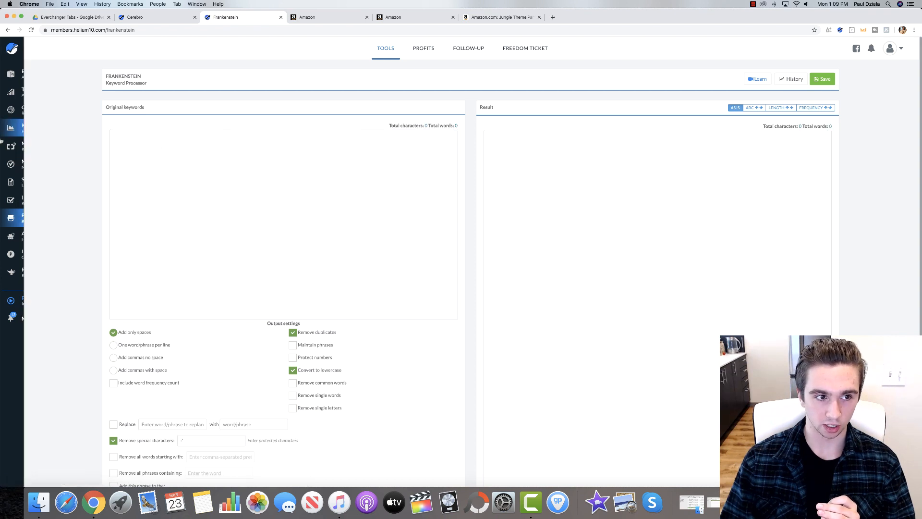
pyautogui.click(152, 20)
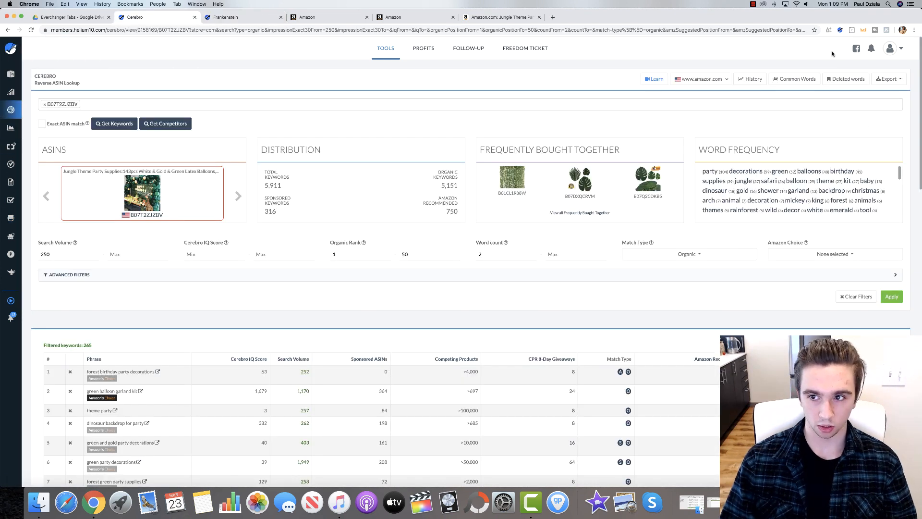
pyautogui.click(889, 79)
pyautogui.click(879, 117)
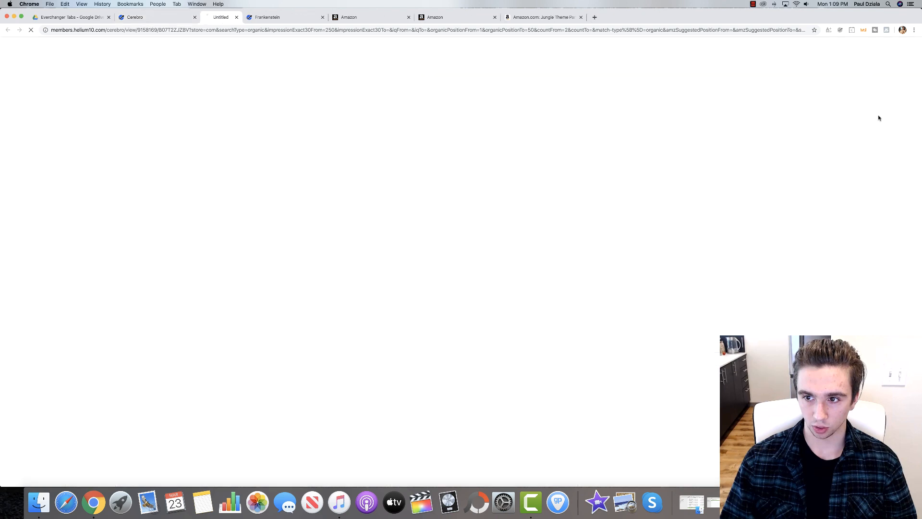
# - Close the extra empty Frankenstein tab and open Scribbles in a new tab
pyautogui.click(332, 18)
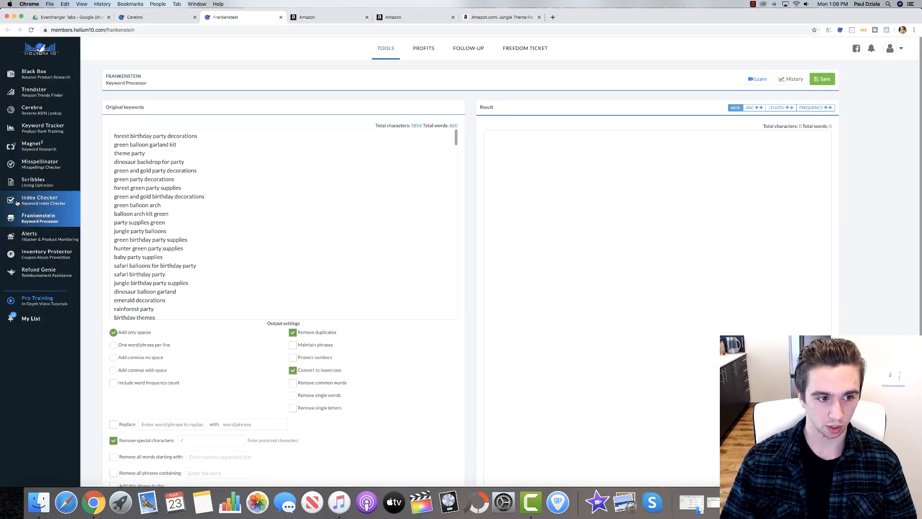
pyautogui.rightClick(61, 180)
pyautogui.click(67, 182)
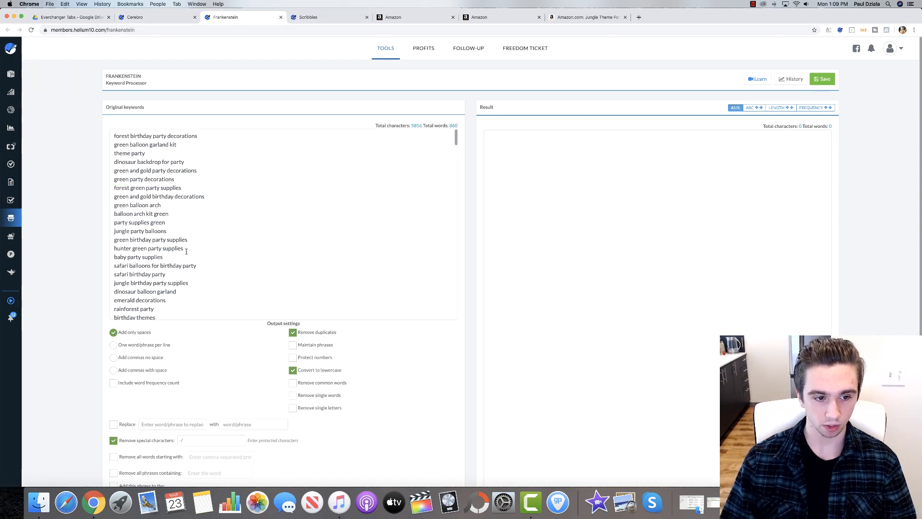
# - Output one word per line with frequency counts and common words removed, sorted from most to least frequent
pyautogui.click(114, 383)
pyautogui.click(113, 383)
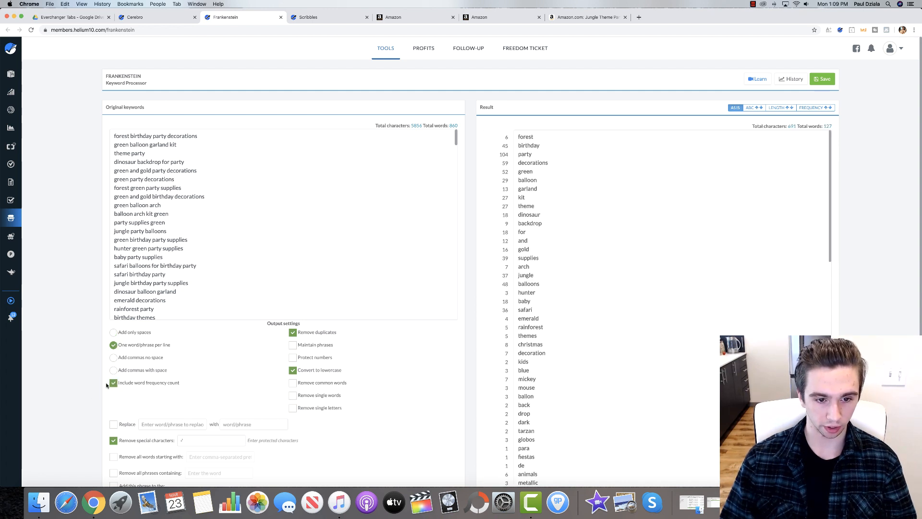
pyautogui.click(293, 383)
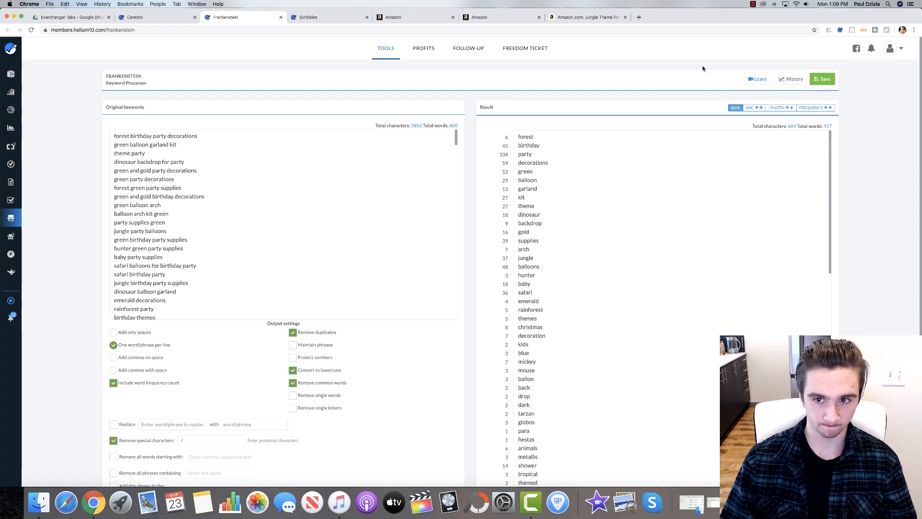
pyautogui.click(821, 108)
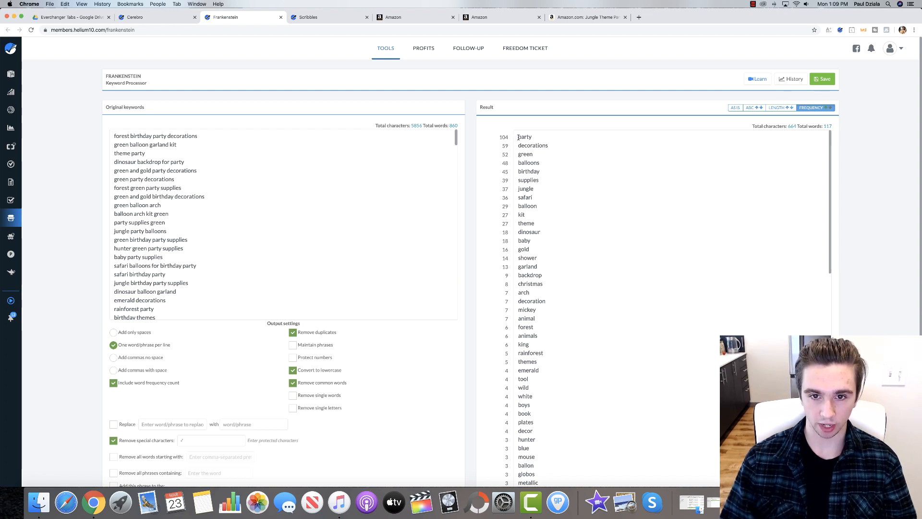
pyautogui.moveTo(518, 137); pyautogui.dragTo(597, 348)
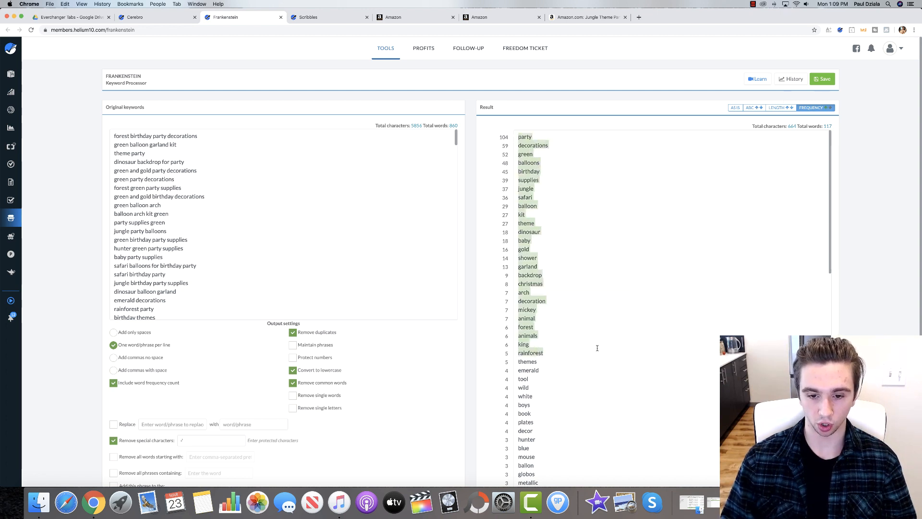
pyautogui.click(580, 181)
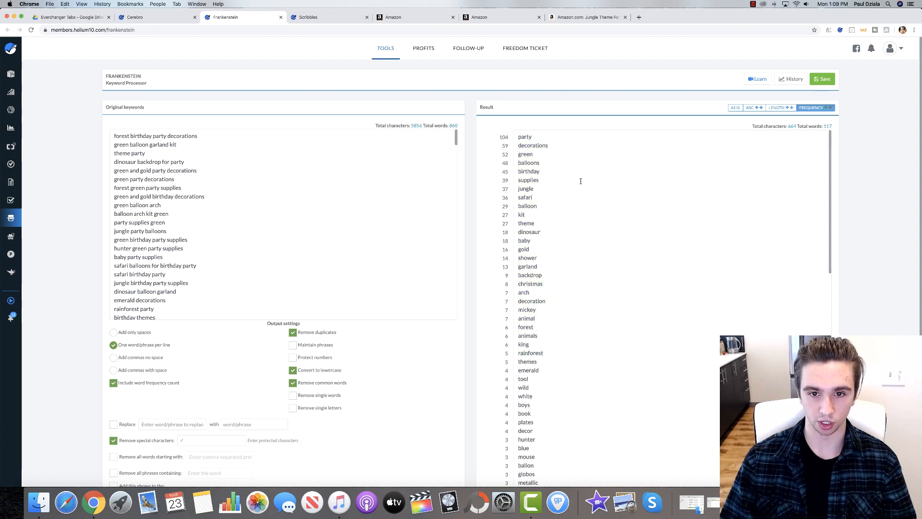
# - Examine the most frequent words in the Frankenstein results, from party and decorations down to balloons
pyautogui.doubleClick(523, 139)
pyautogui.moveTo(517, 145); pyautogui.dragTo(584, 150)
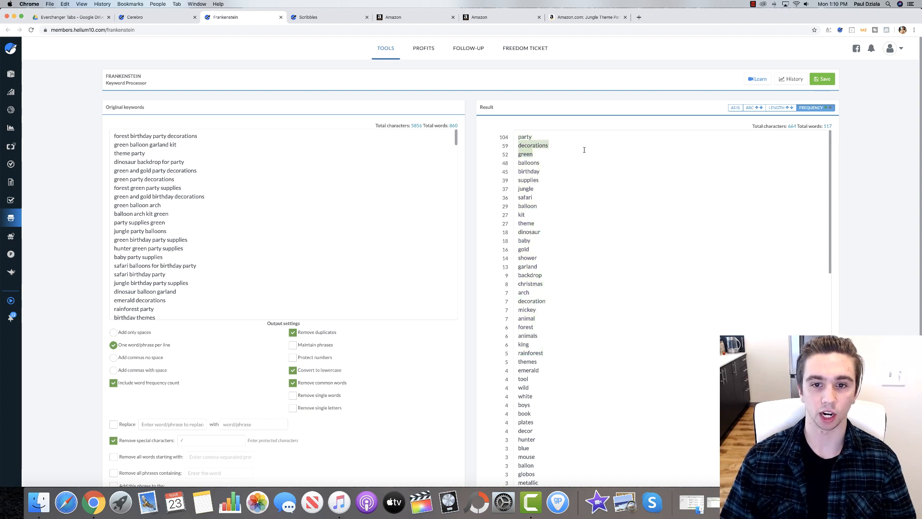
pyautogui.click(580, 157)
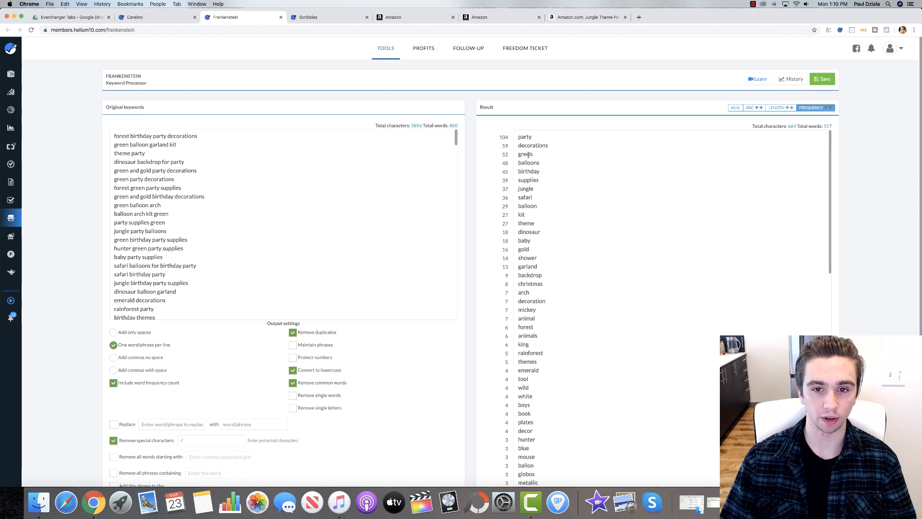
pyautogui.doubleClick(528, 163)
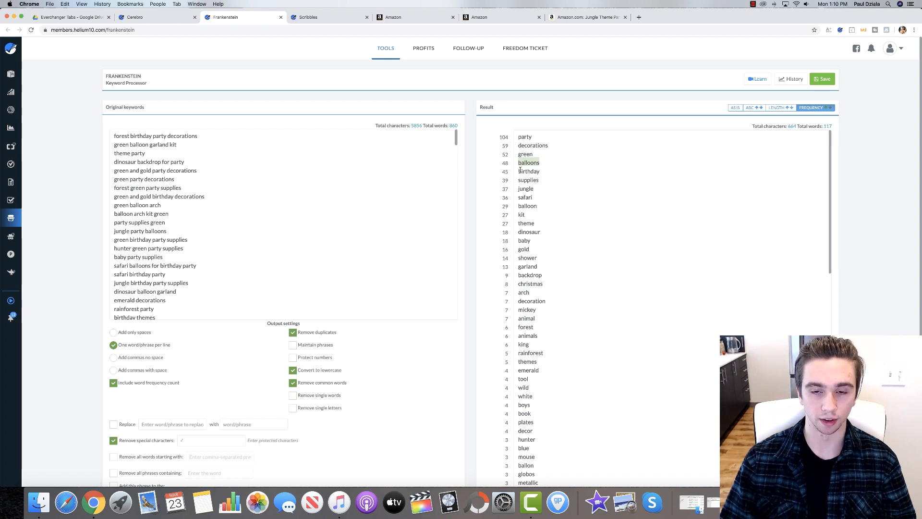
pyautogui.click(518, 137)
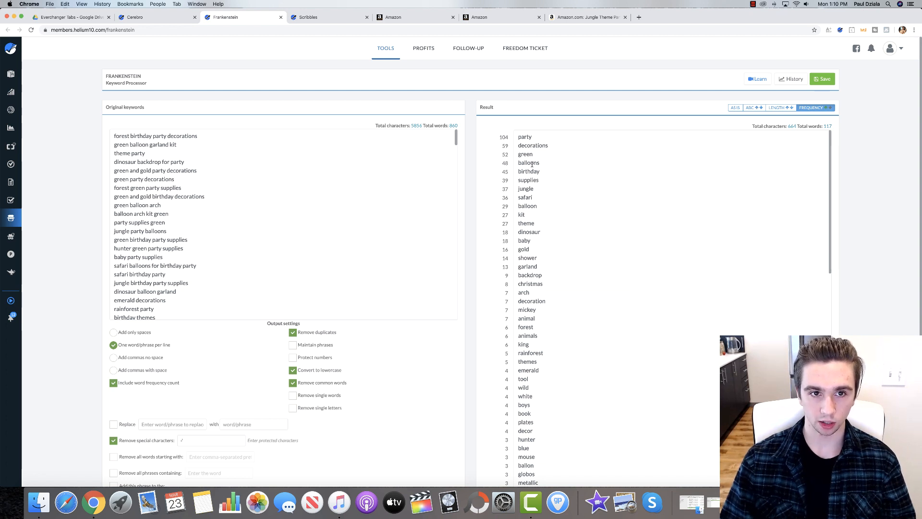
# - Return to the Cerebro results and sort the filtered keywords by search volume from high to low
pyautogui.click(139, 17)
pyautogui.scroll(-5, 292, 271)
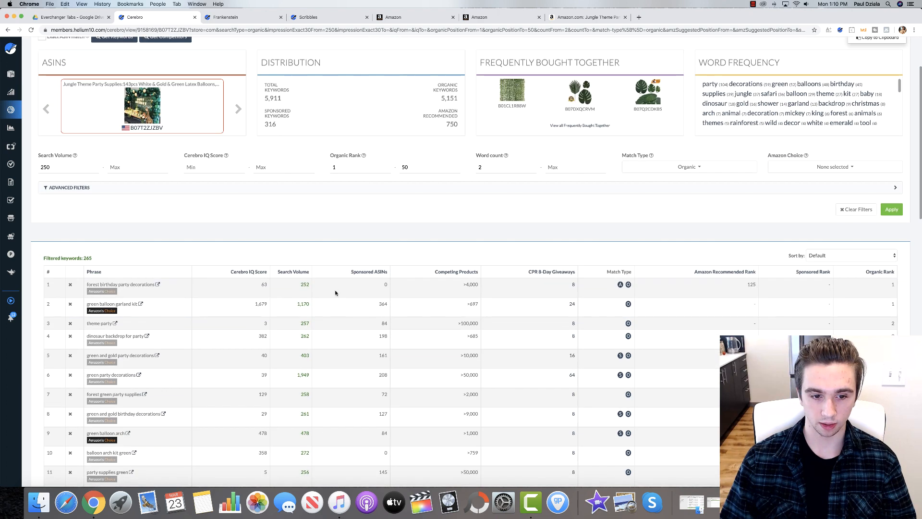
pyautogui.click(292, 272)
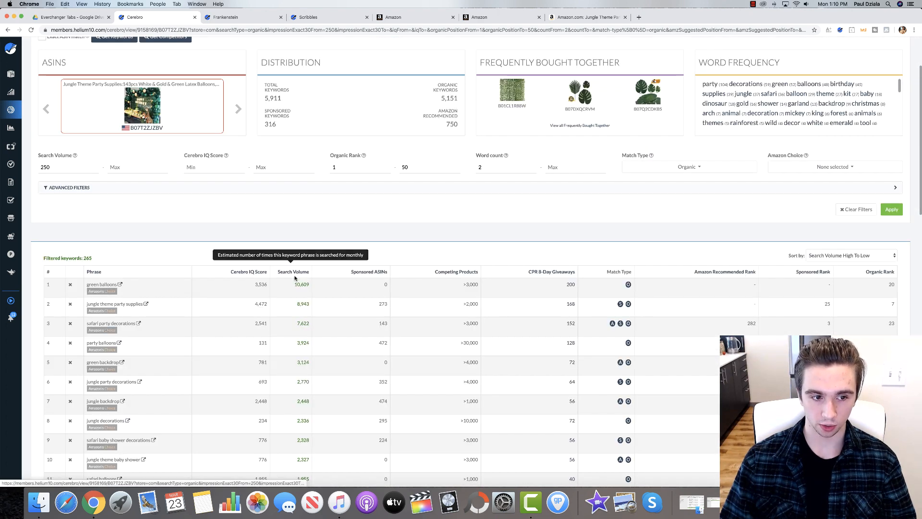
pyautogui.scroll(-1, 295, 277)
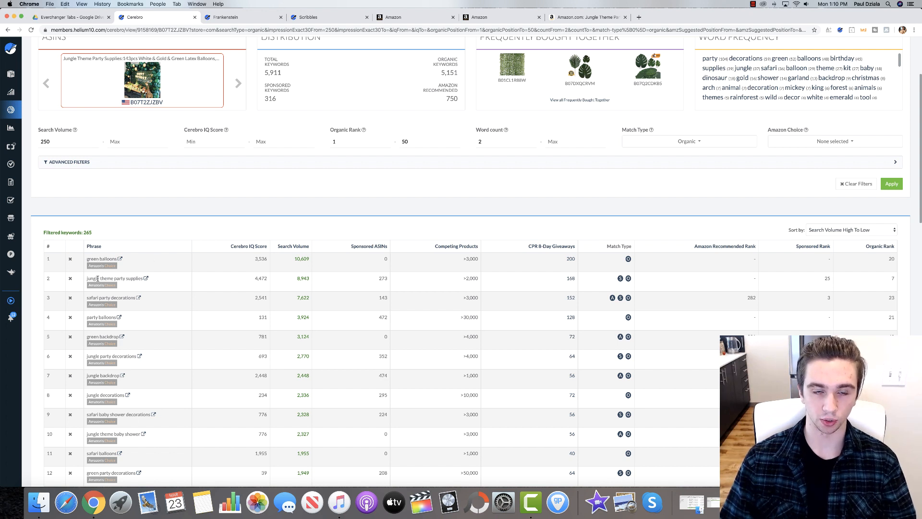
# - Switch to Scribbles and start the listing title with "Jungle Theme Party Supplies |"
pyautogui.click(307, 17)
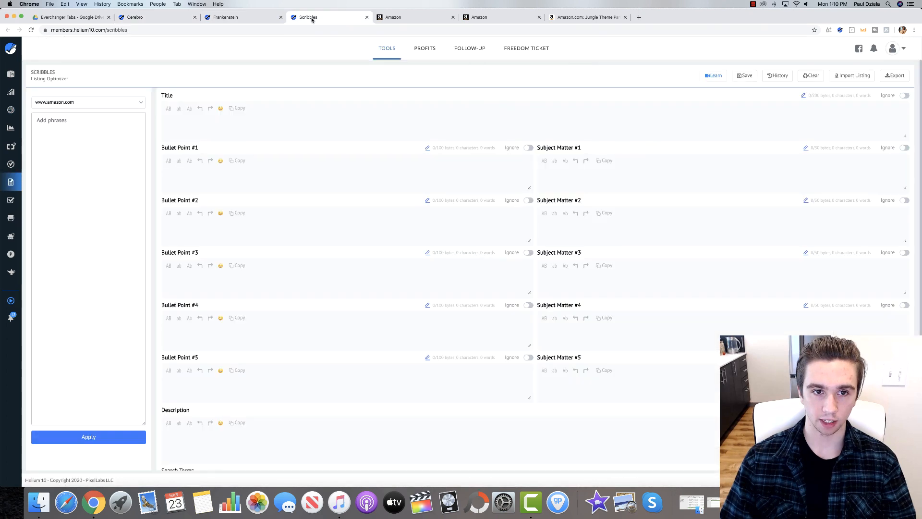
pyautogui.click(274, 124)
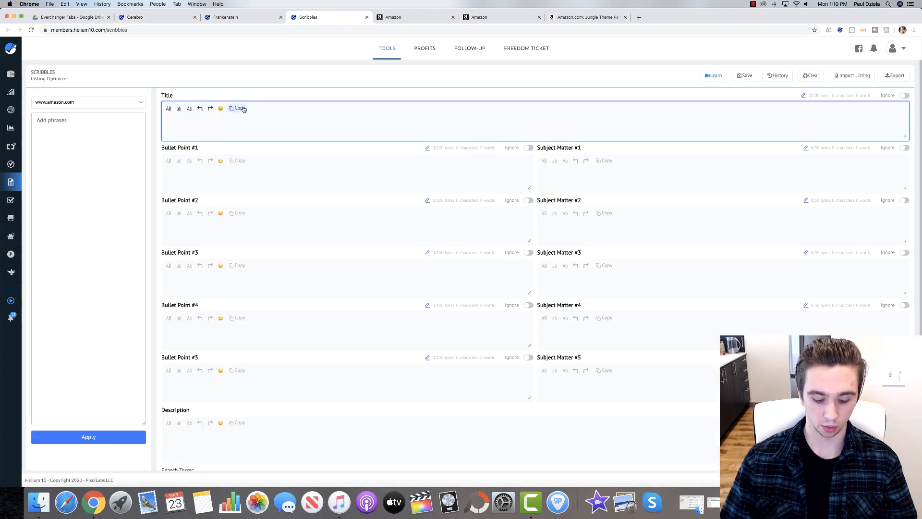
pyautogui.write('Jungle ')
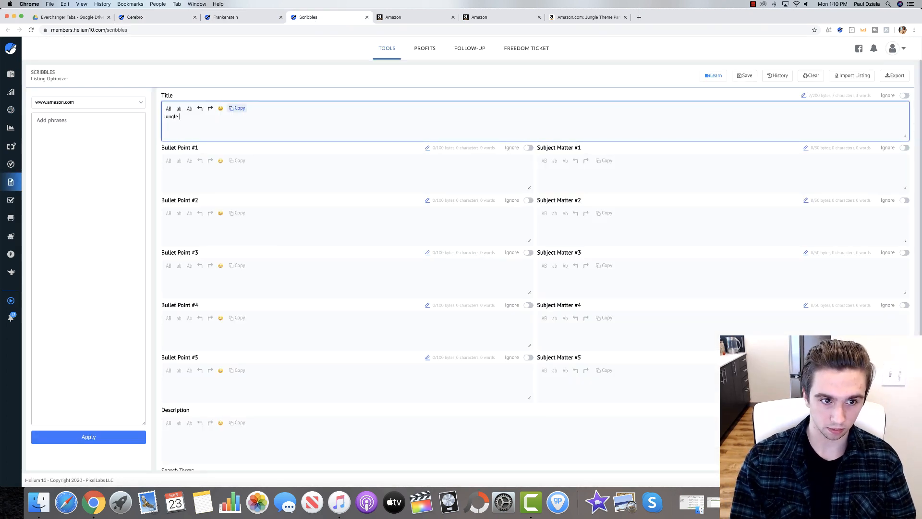
pyautogui.write('Theme Party Su')
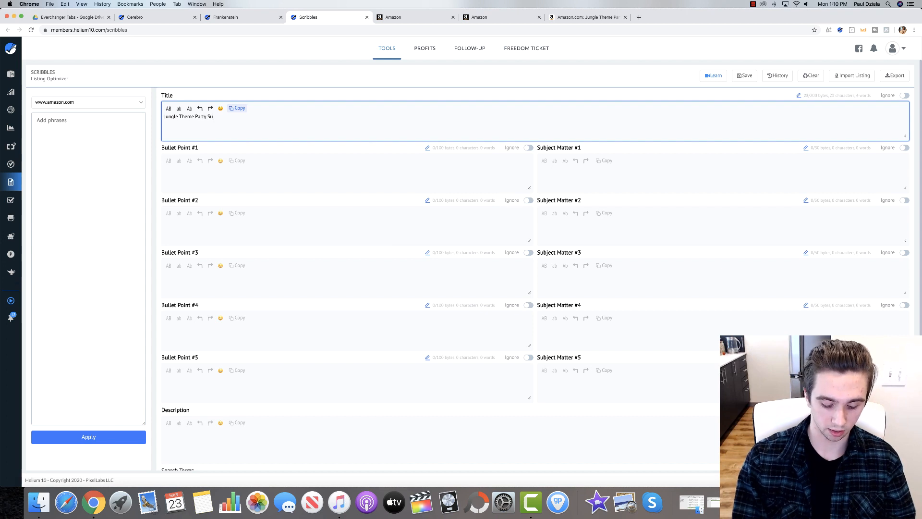
pyautogui.write('pplies ')
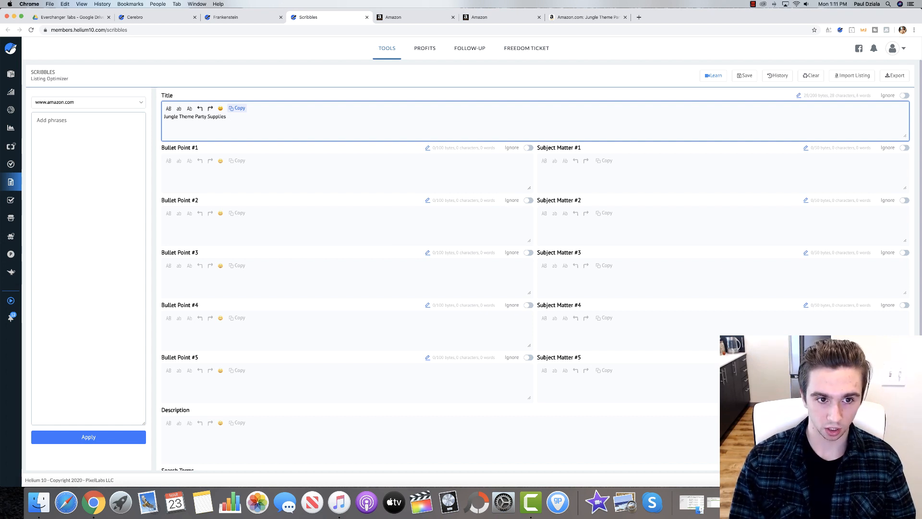
pyautogui.write('|')
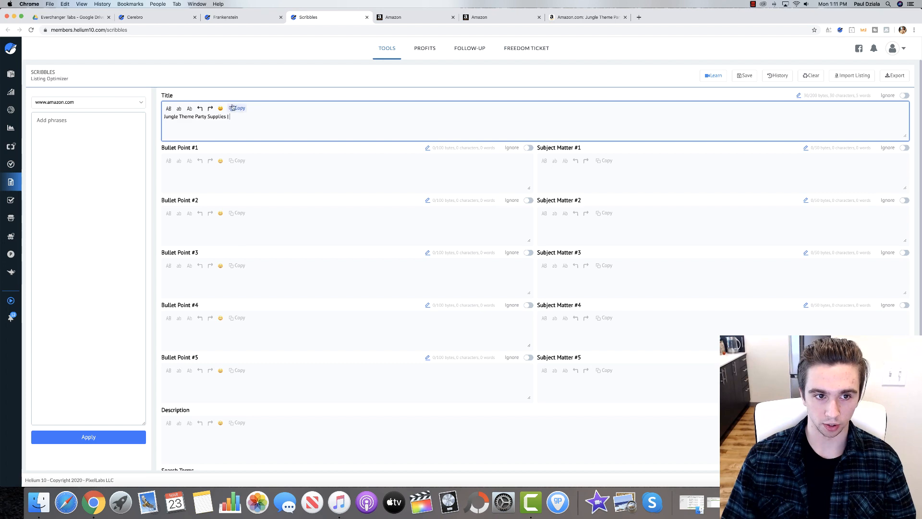
# - Copy all original keywords from Frankenstein into the Scribbles phrase list and apply them
pyautogui.click(224, 18)
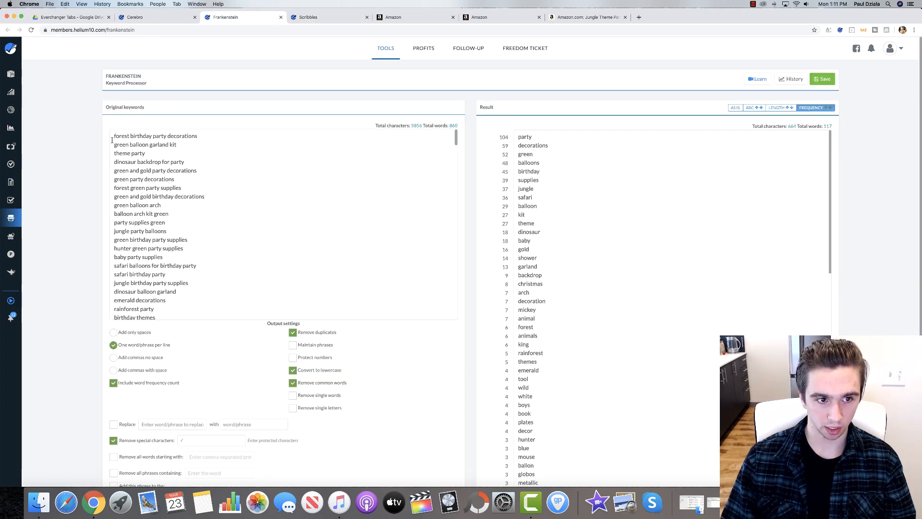
pyautogui.moveTo(113, 136); pyautogui.dragTo(357, 454)
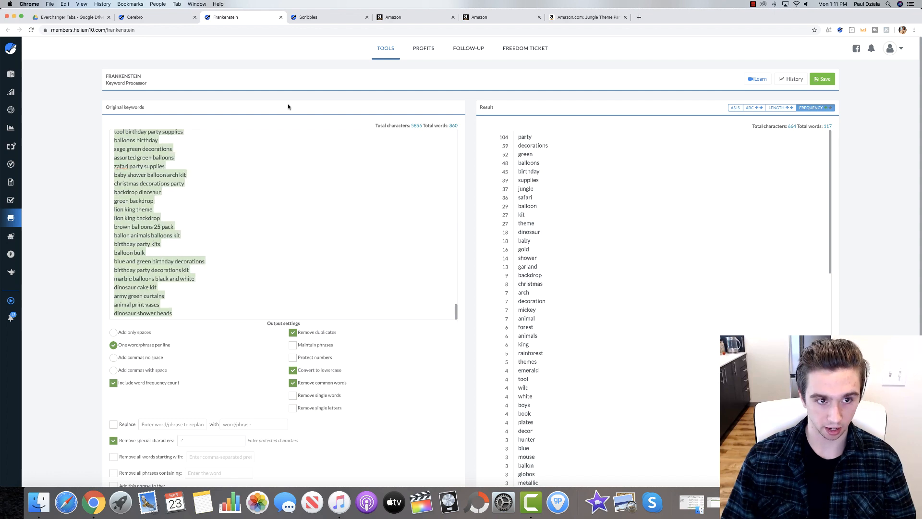
pyautogui.click(307, 17)
pyautogui.click(76, 126)
pyautogui.press('super+v')
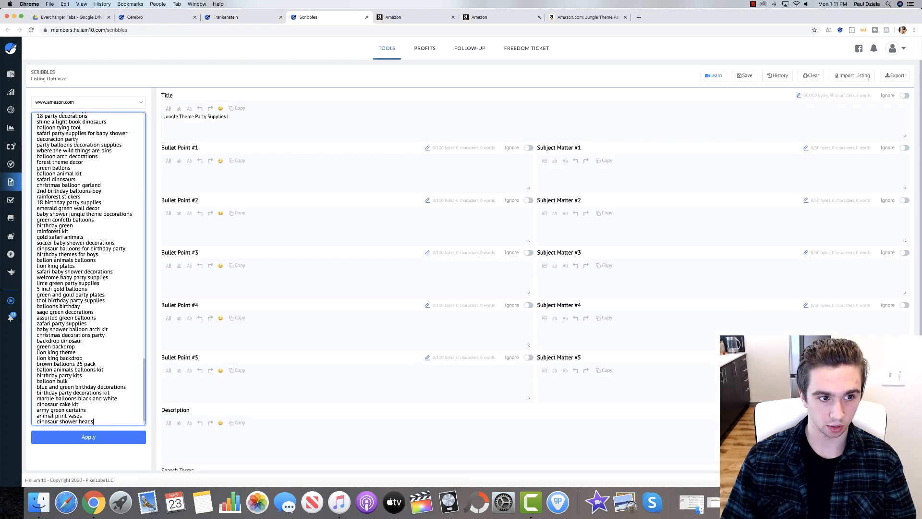
pyautogui.click(79, 435)
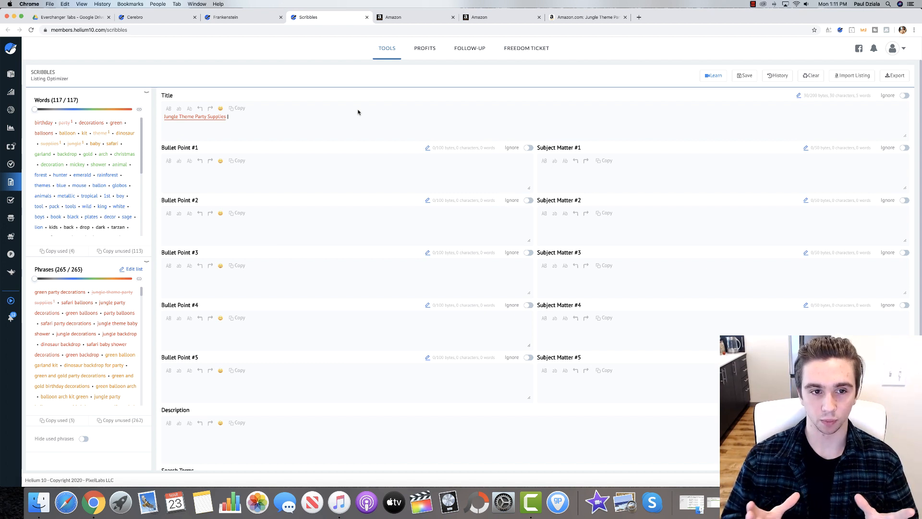
# - Check the top Cerebro phrases and add "Safari decorations" to the end of the Scribbles title
pyautogui.click(331, 117)
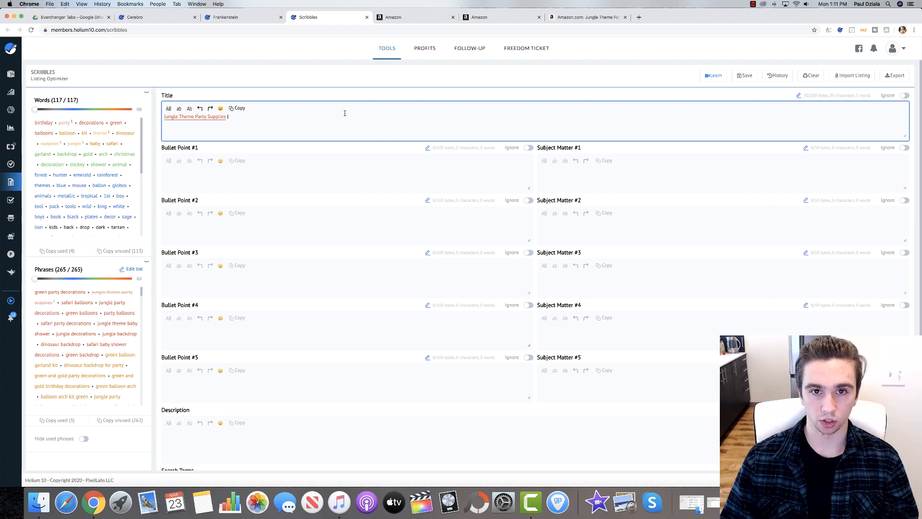
pyautogui.click(152, 20)
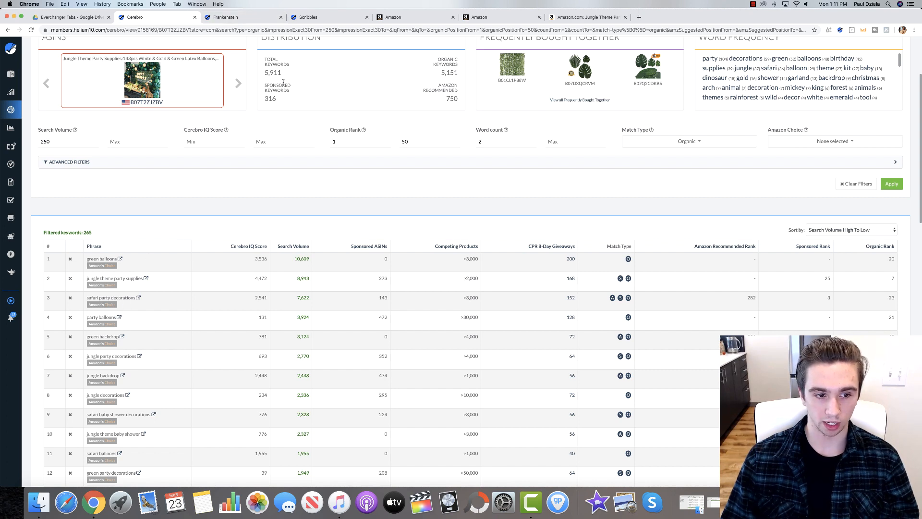
pyautogui.click(317, 18)
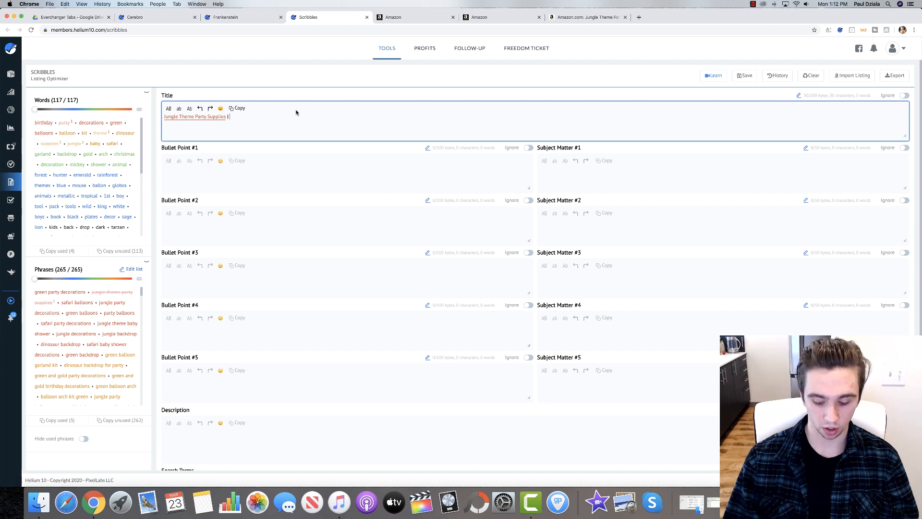
pyautogui.write('Safari Decoration')
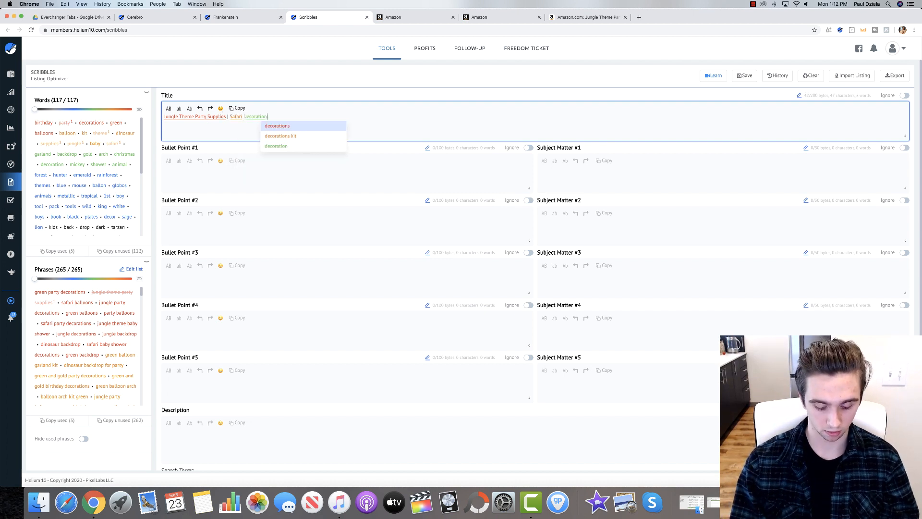
pyautogui.click(288, 125)
# - Review the high-volume Cerebro phrases and the Frankenstein word frequencies for more title keywords, and return to Scribbles
pyautogui.click(147, 18)
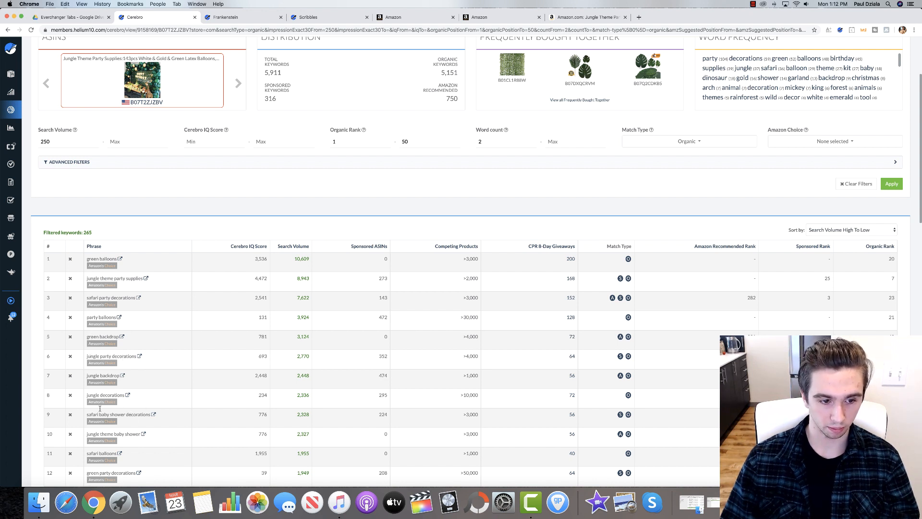
pyautogui.scroll(-5, 128, 416)
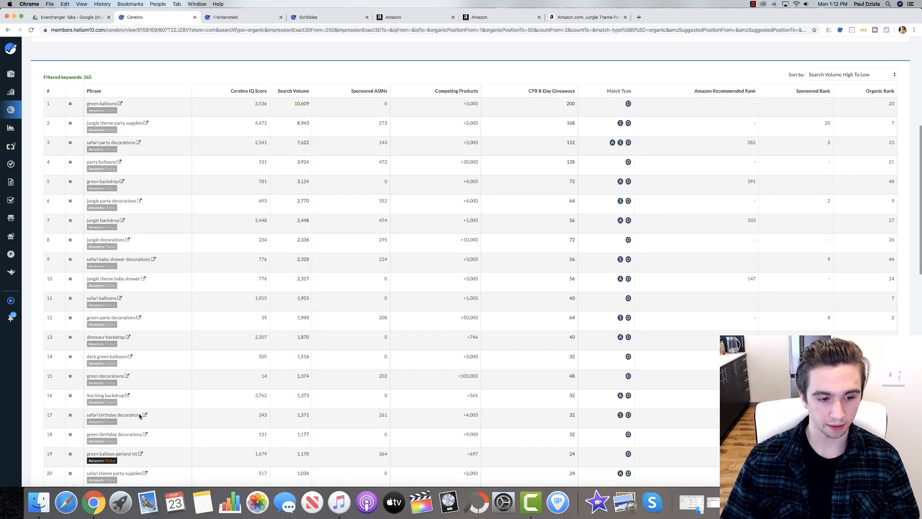
pyautogui.scroll(6, 144, 418)
pyautogui.click(250, 18)
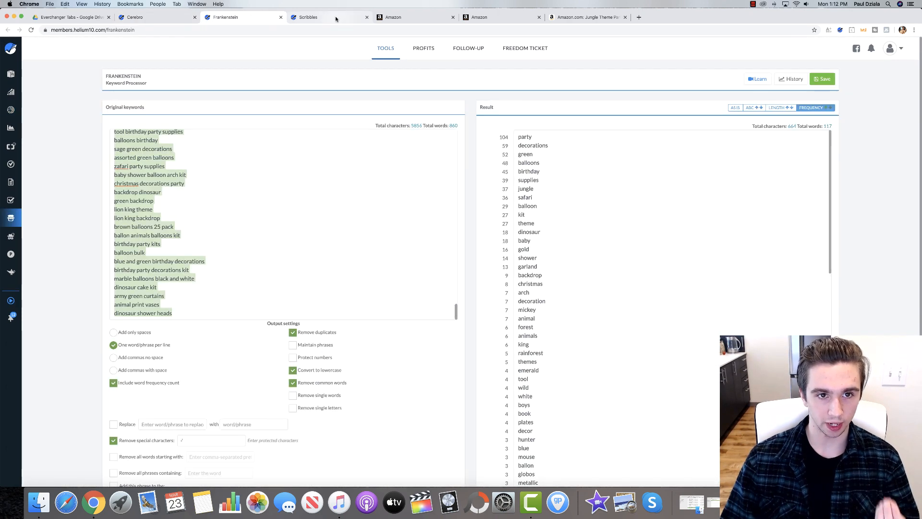
pyautogui.click(331, 17)
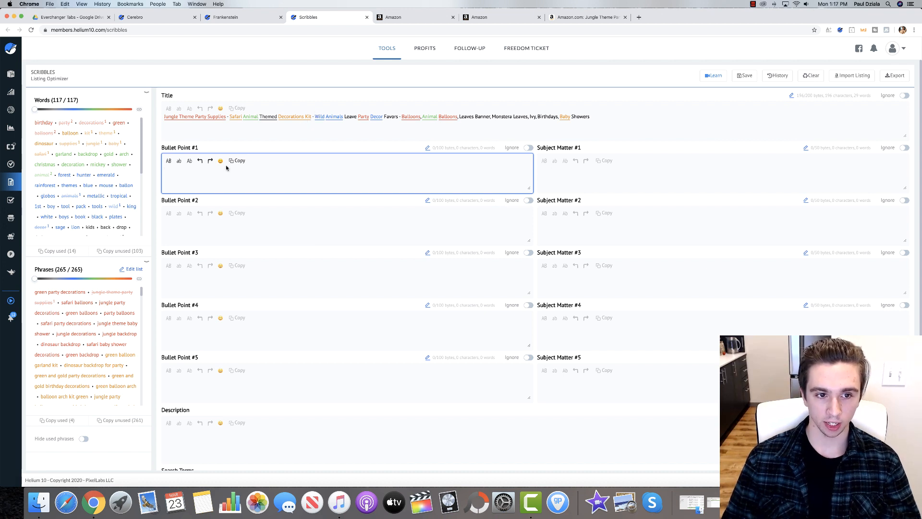
# - Insert a monkey emoji from the Smileys & People group at the start of Bullet Point #1
pyautogui.click(220, 162)
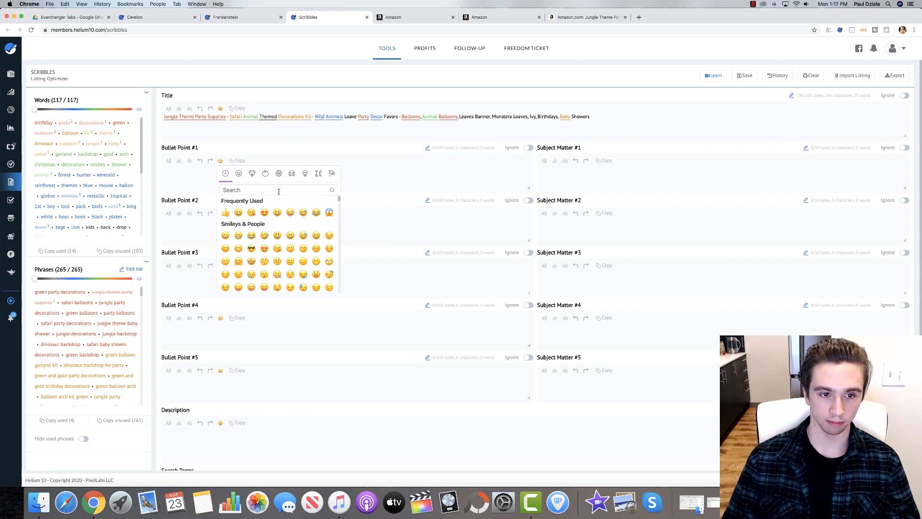
pyautogui.scroll(-1, 277, 192)
pyautogui.scroll(-6, 276, 201)
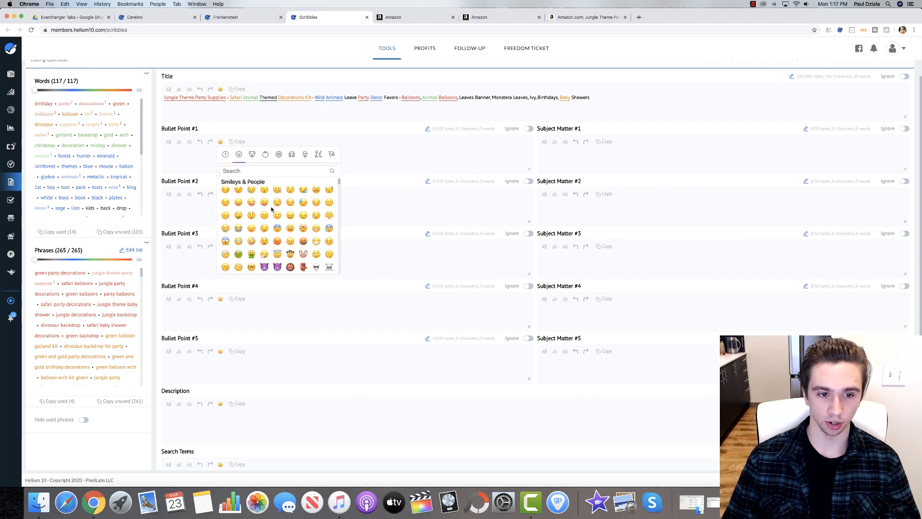
pyautogui.scroll(-1, 272, 209)
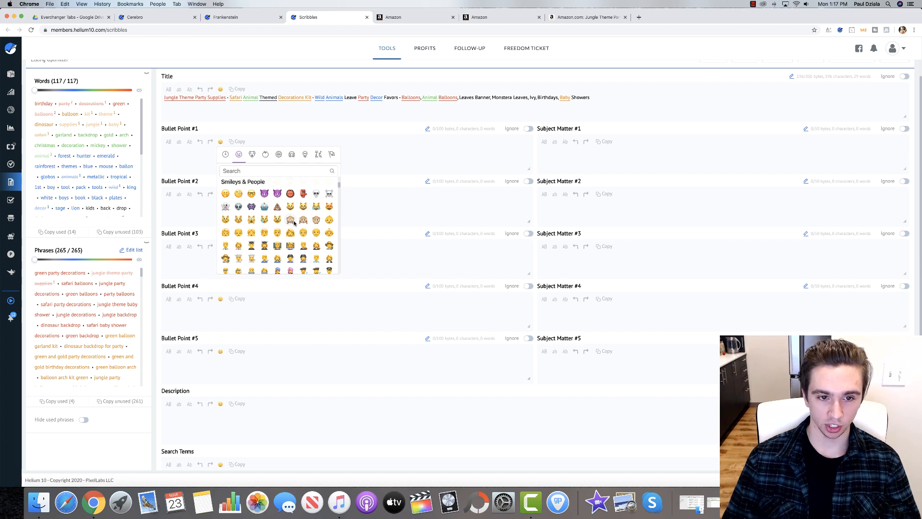
pyautogui.click(303, 220)
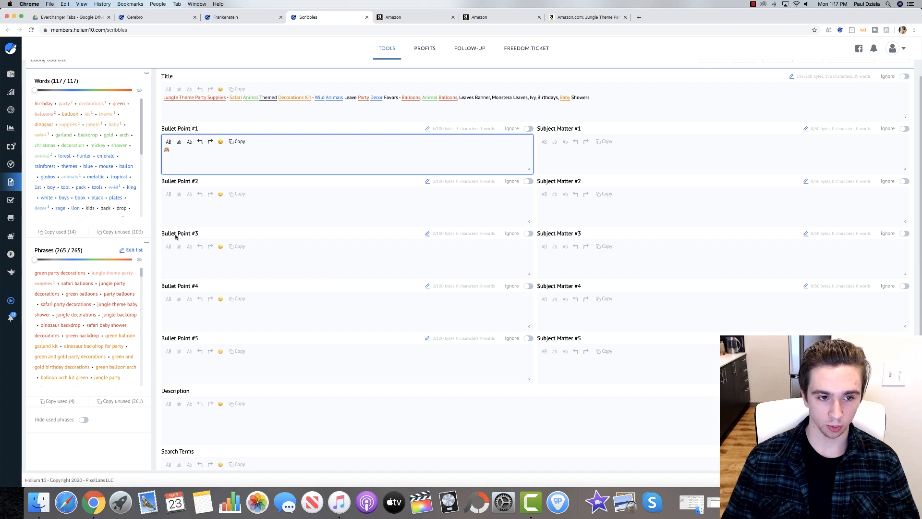
# - Insert a palm tree emoji from the Animals & Nature group at the start of Bullet Point #2
pyautogui.click(192, 204)
pyautogui.click(219, 195)
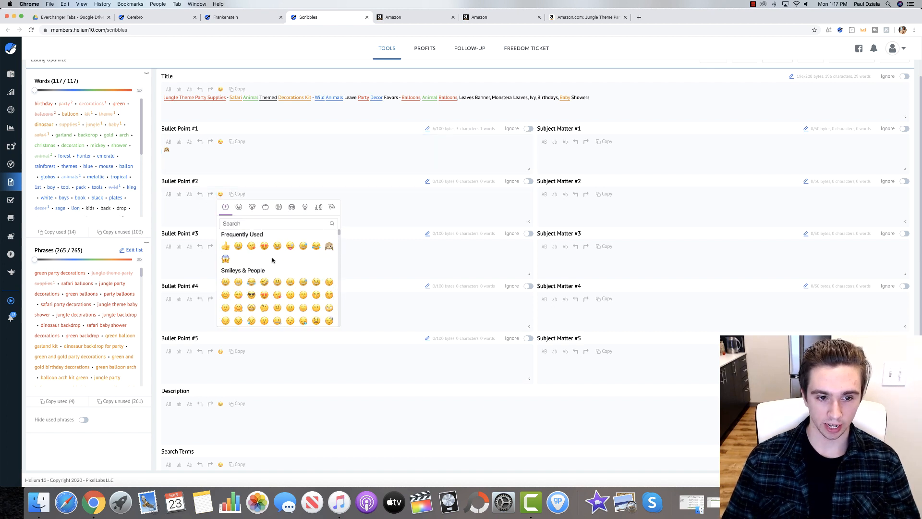
pyautogui.scroll(-2, 273, 260)
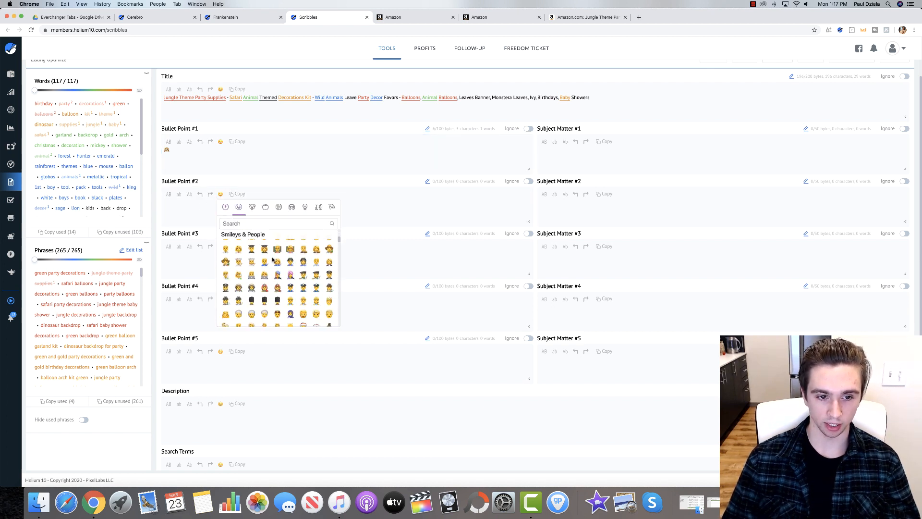
pyautogui.scroll(-10, 272, 260)
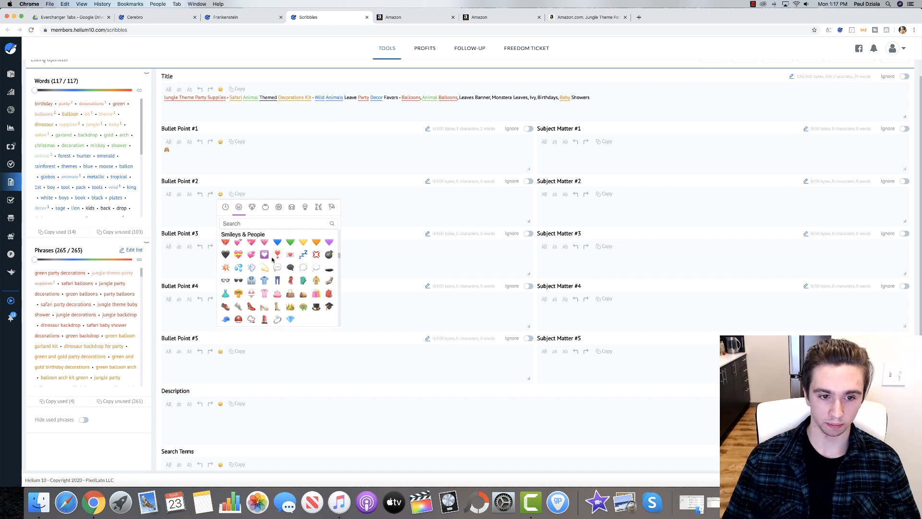
pyautogui.scroll(-3, 273, 259)
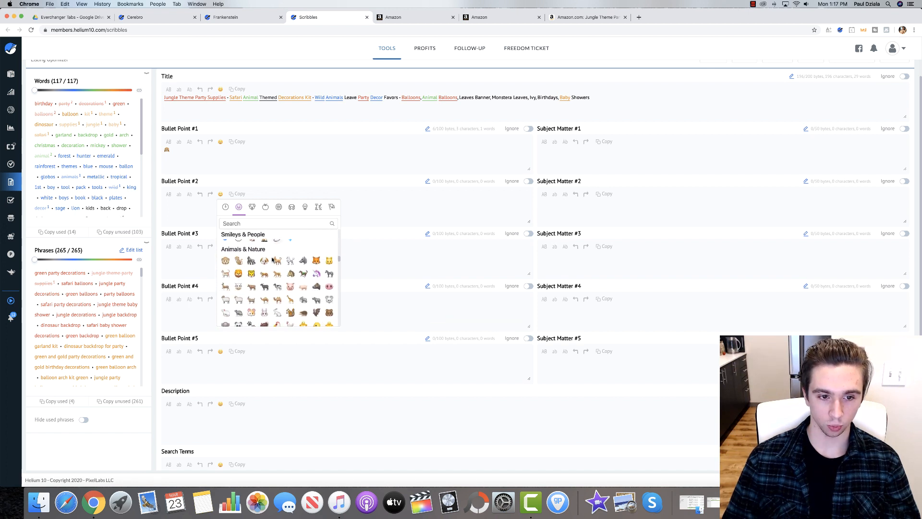
pyautogui.scroll(-1, 272, 260)
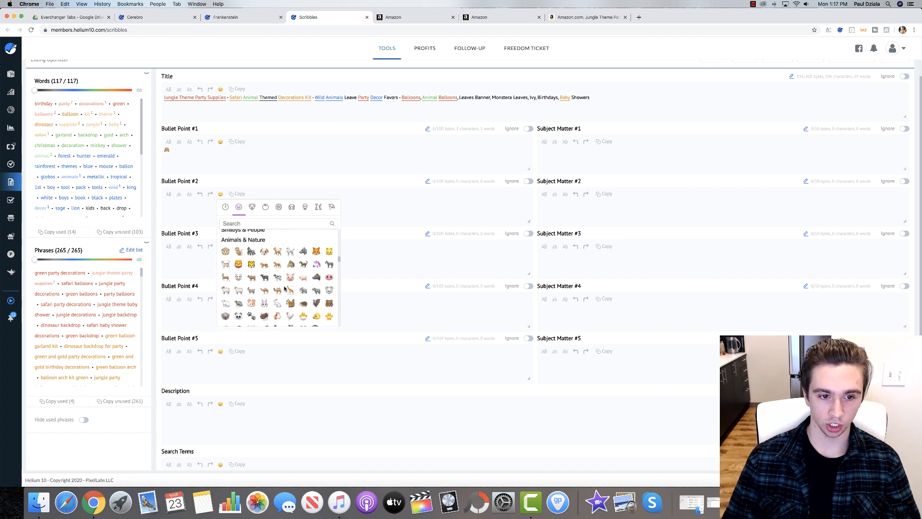
pyautogui.scroll(-5, 284, 288)
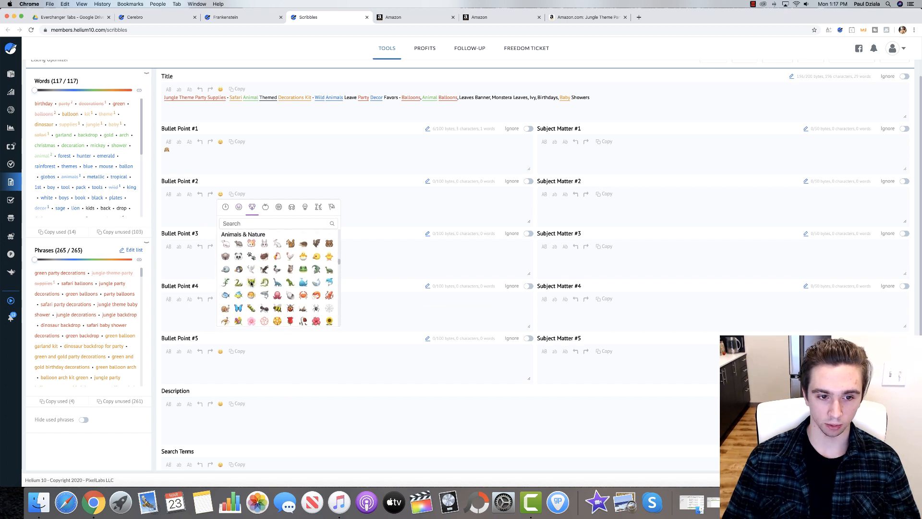
pyautogui.scroll(-3, 250, 285)
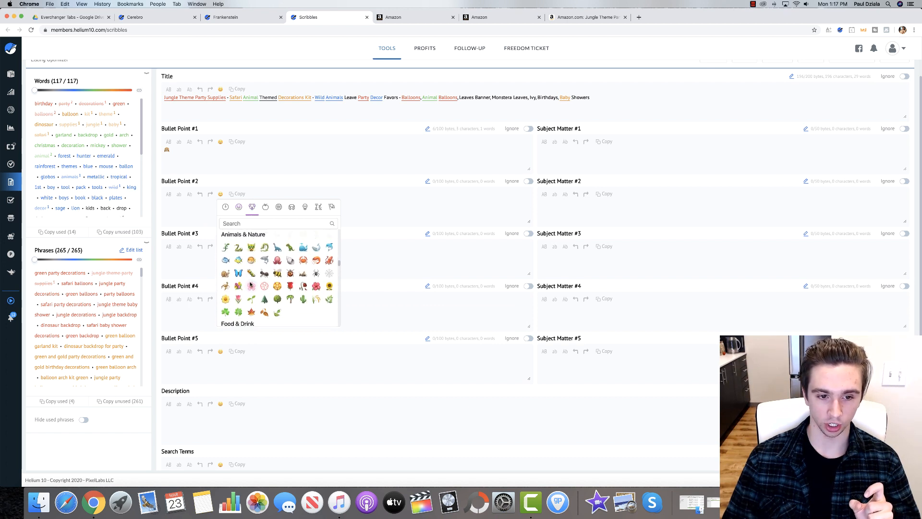
pyautogui.scroll(-2, 250, 284)
pyautogui.click(290, 273)
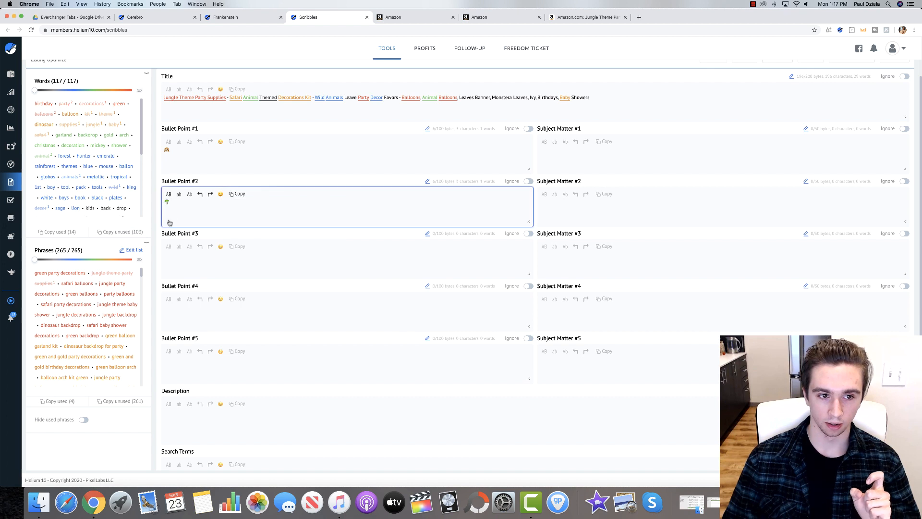
# - Insert the frequently used monkey emoji at the start of Bullet Point #3 and the palm tree emoji at the start of Bullet Point #4
pyautogui.click(188, 260)
pyautogui.click(219, 247)
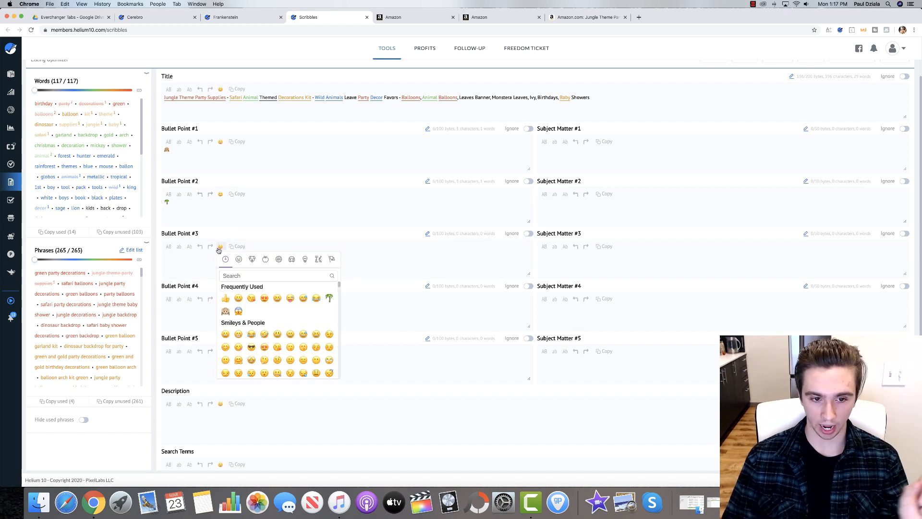
pyautogui.click(225, 311)
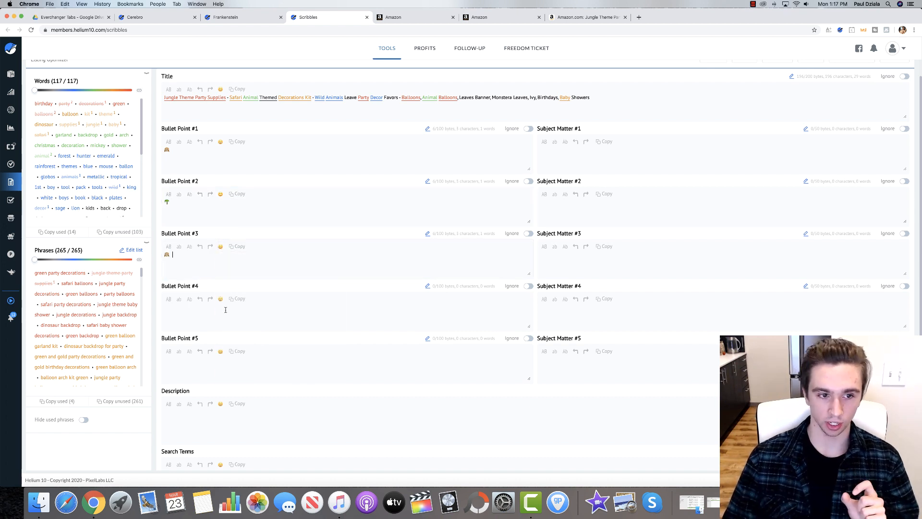
pyautogui.click(175, 309)
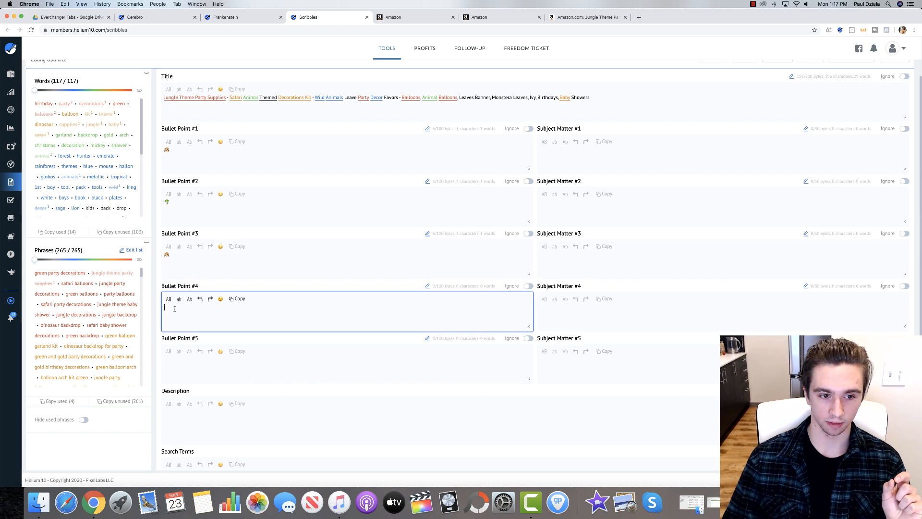
pyautogui.click(220, 298)
pyautogui.rightClick(226, 364)
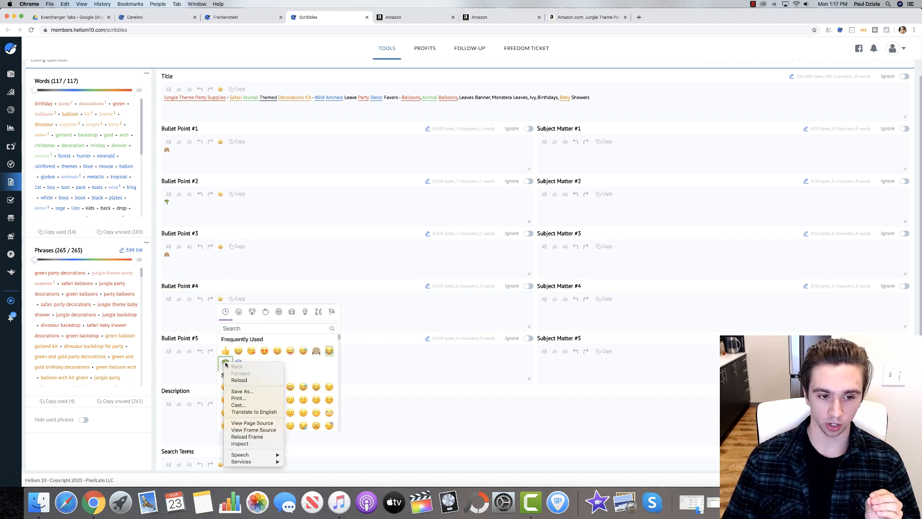
pyautogui.press('Escape')
pyautogui.click(226, 363)
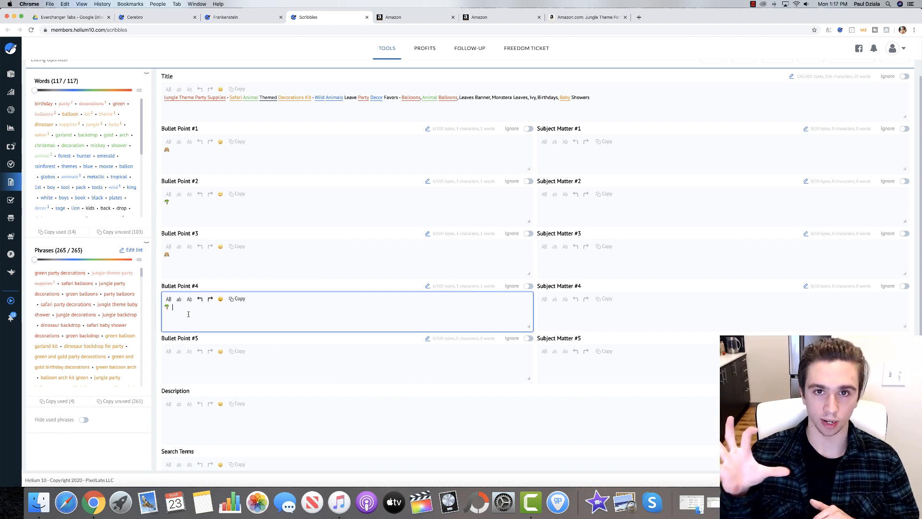
# - Insert a monkey emoji from the Smileys & People group at the start of Bullet Point #5
pyautogui.click(180, 360)
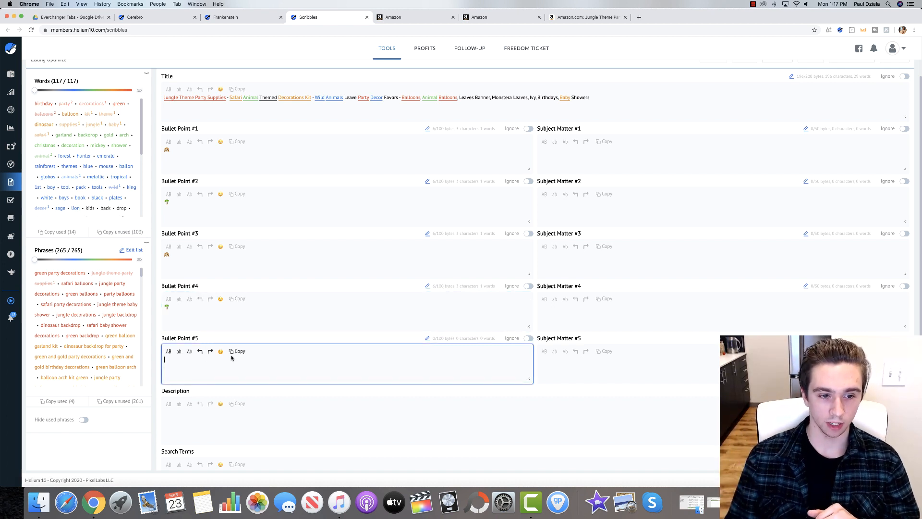
pyautogui.click(221, 351)
pyautogui.scroll(-5, 275, 300)
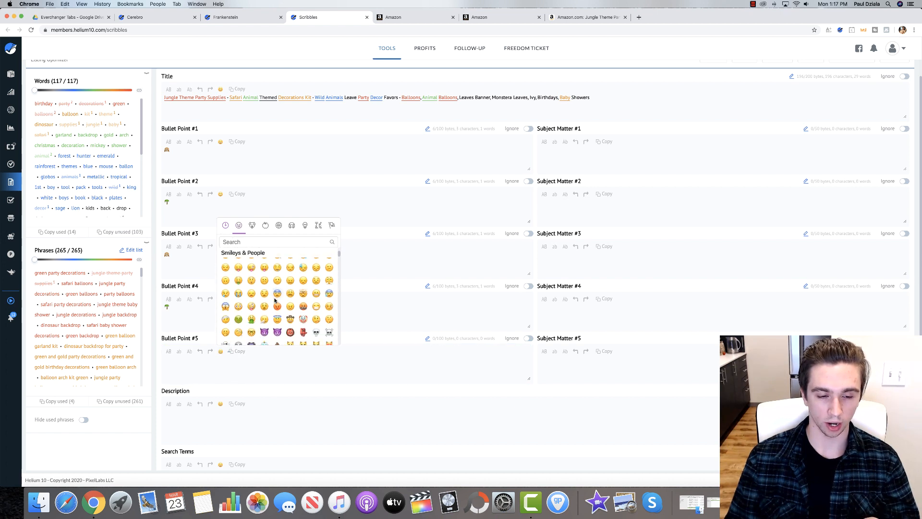
pyautogui.scroll(-1, 275, 300)
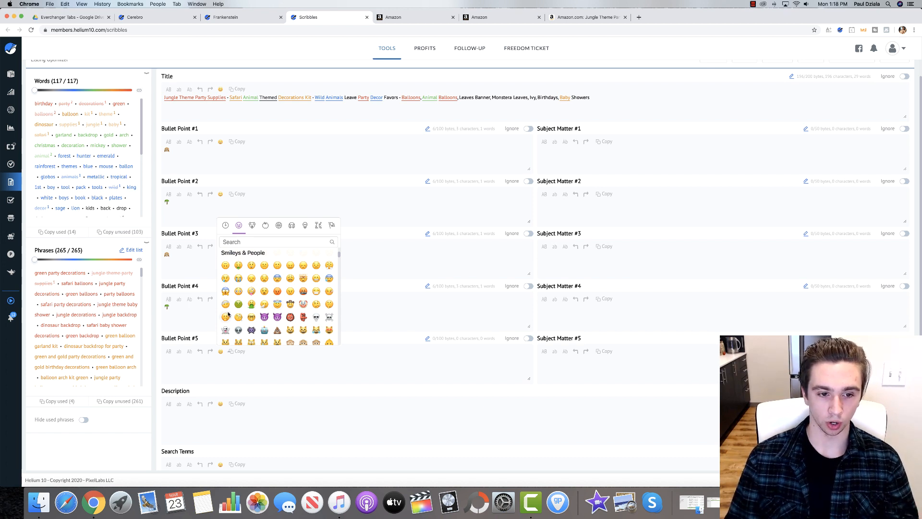
pyautogui.scroll(-1, 230, 316)
pyautogui.scroll(-1, 231, 316)
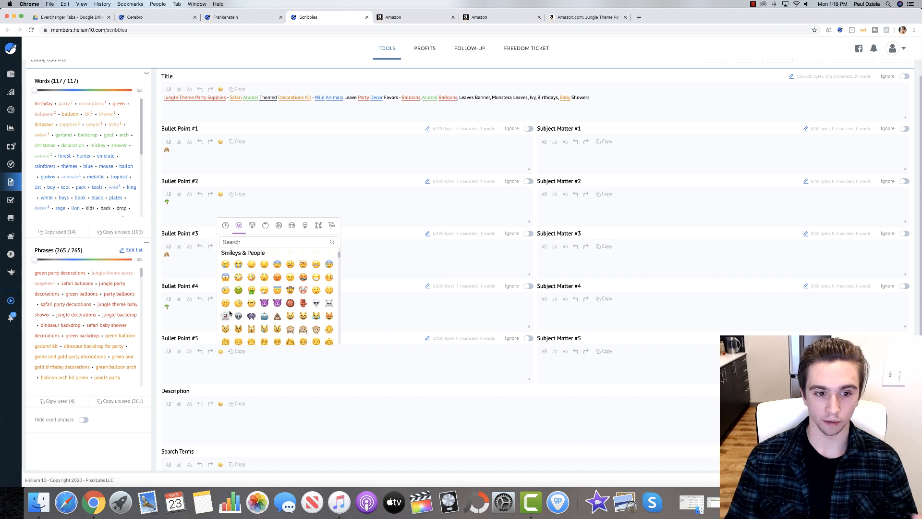
pyautogui.scroll(-1, 231, 313)
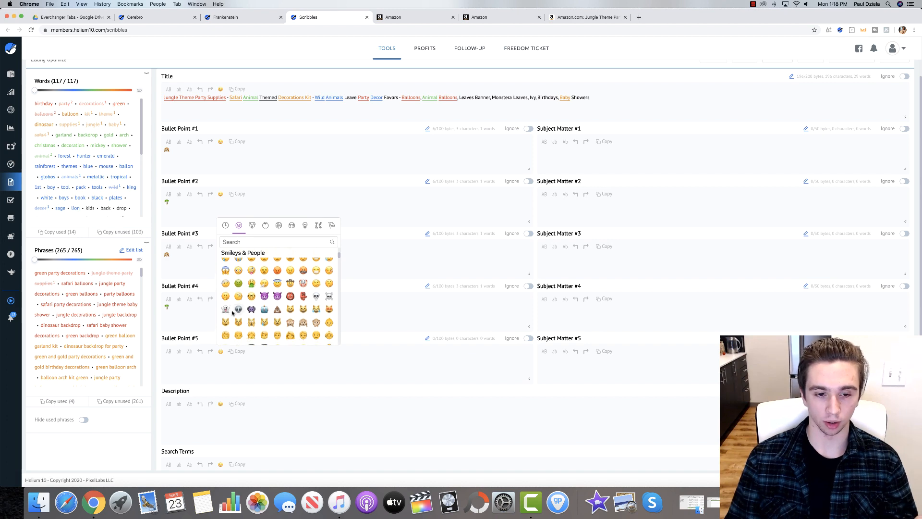
pyautogui.click(304, 325)
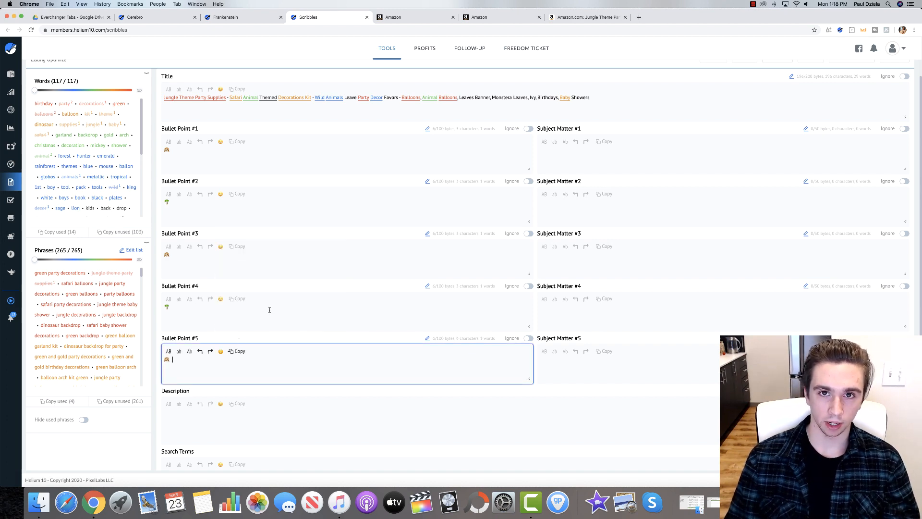
pyautogui.scroll(1, 270, 310)
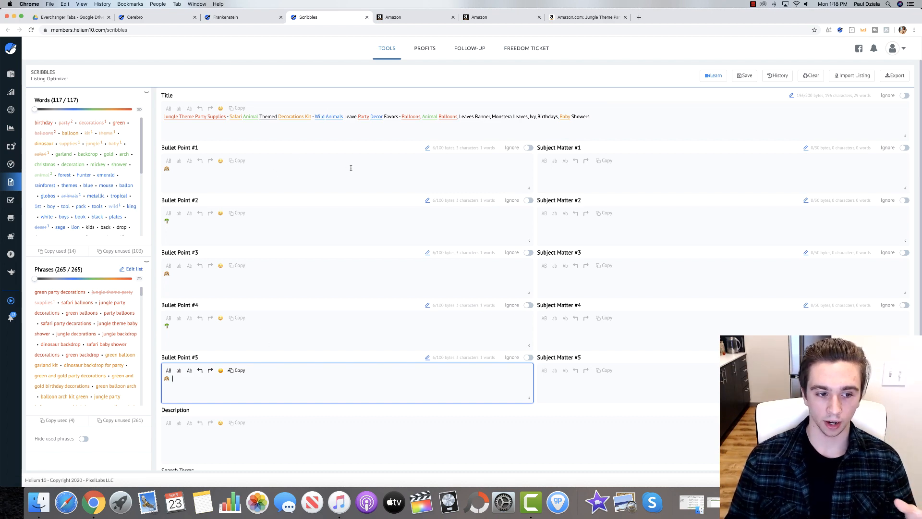
# - Open apple.com in a new browser tab and go to the iMac product page in the Mac section
pyautogui.click(638, 17)
pyautogui.write('apple')
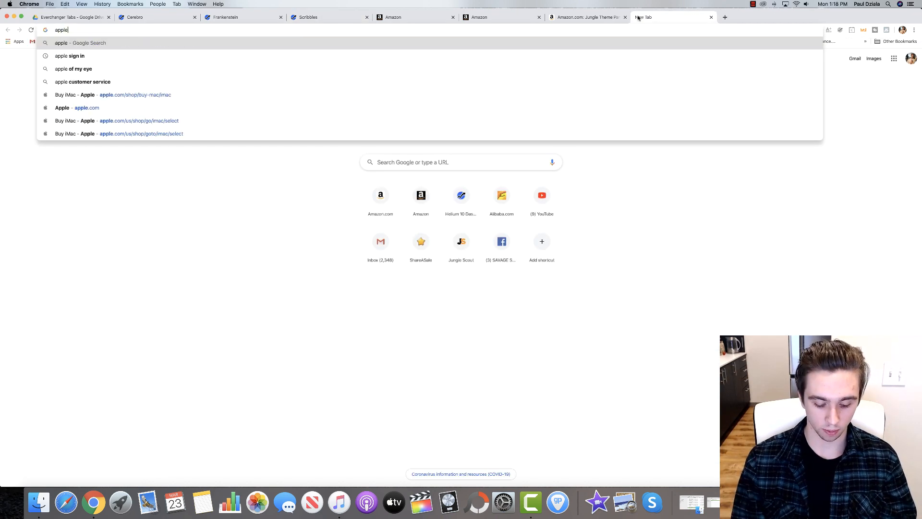
pyautogui.click(84, 109)
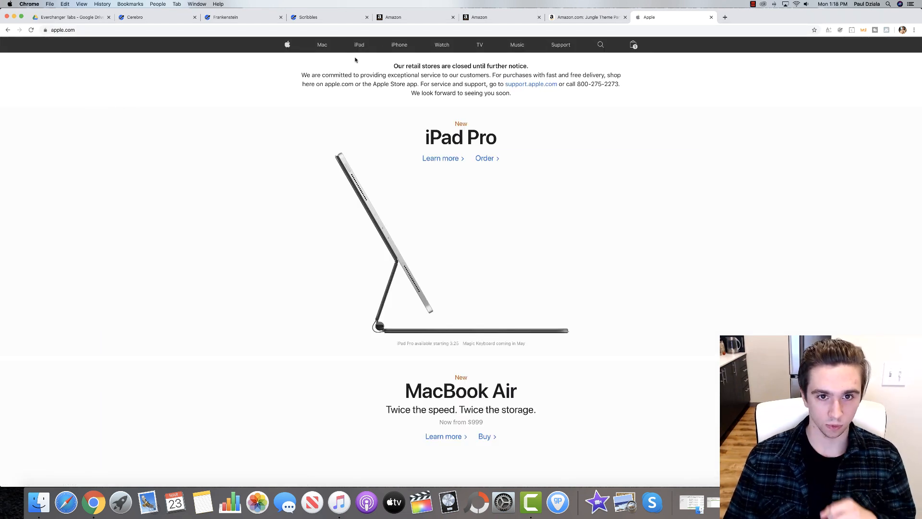
pyautogui.click(322, 46)
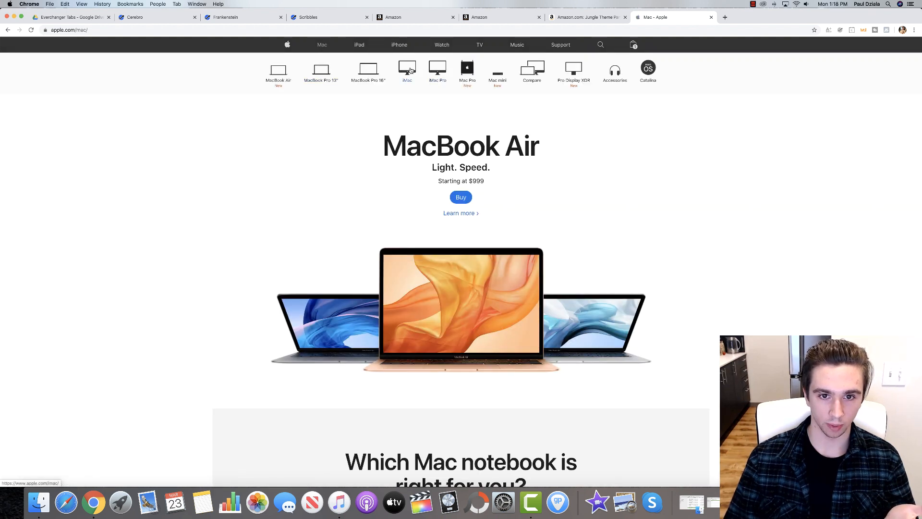
pyautogui.click(408, 70)
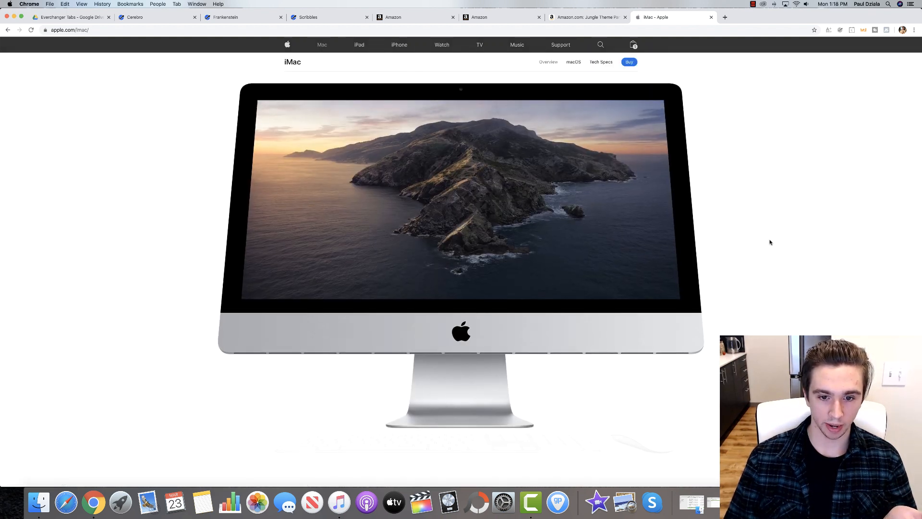
# - Examine the iMac page's introductory paragraph and the Retina Display headline with its supporting copy as copywriting examples
pyautogui.scroll(-1, 749, 248)
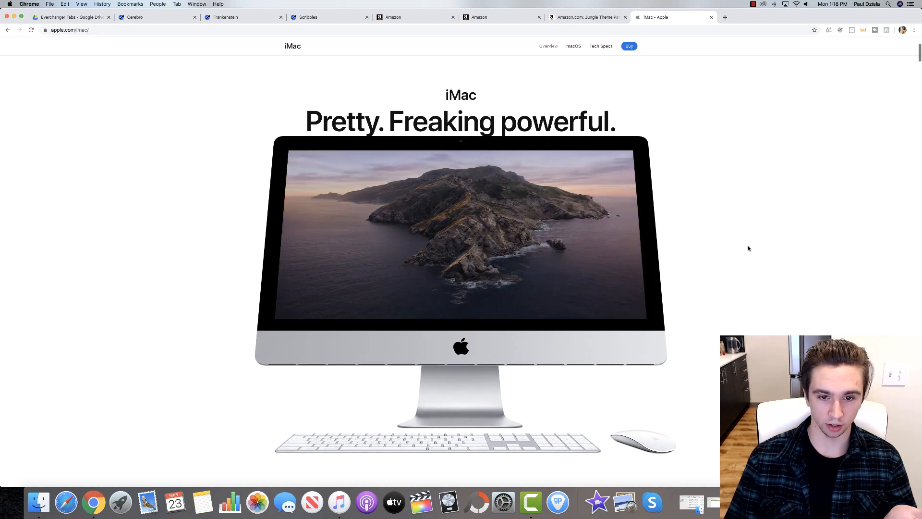
pyautogui.scroll(-5, 675, 232)
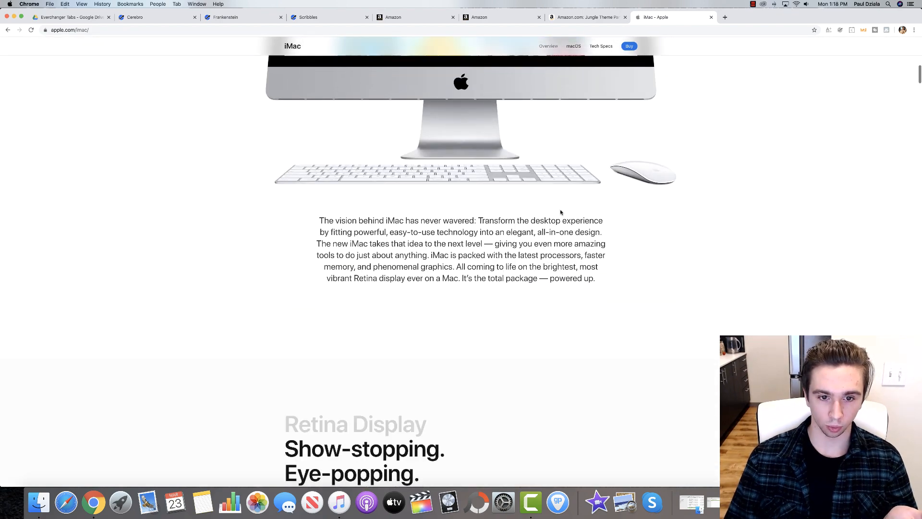
pyautogui.moveTo(318, 219); pyautogui.dragTo(643, 284)
pyautogui.click(645, 285)
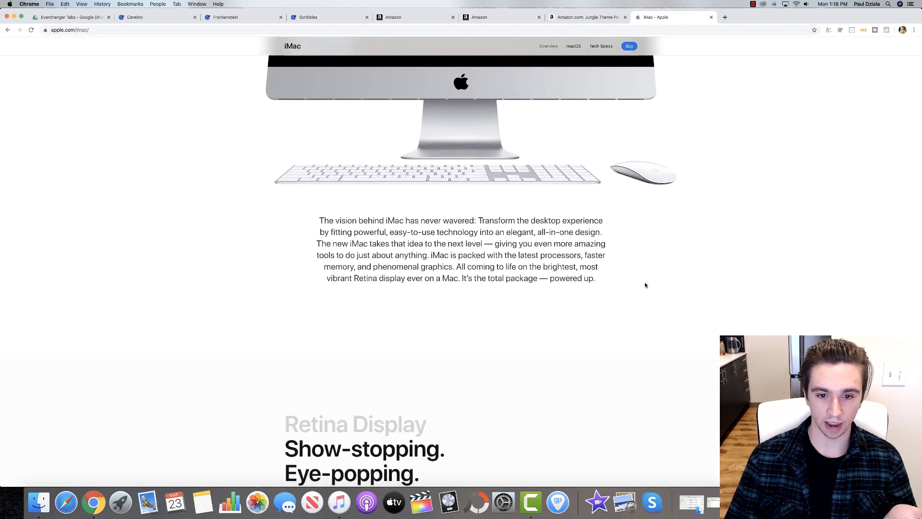
pyautogui.scroll(-5, 645, 285)
pyautogui.scroll(-10, 645, 285)
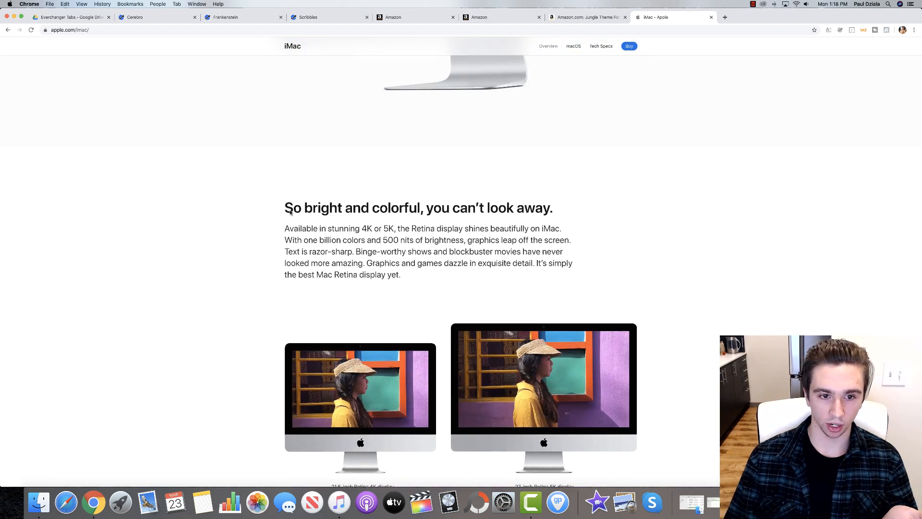
pyautogui.moveTo(288, 208); pyautogui.dragTo(632, 218)
pyautogui.click(597, 218)
pyautogui.moveTo(302, 229); pyautogui.dragTo(685, 269)
pyautogui.click(685, 269)
# - Examine how the iMac page presents its color and brightness figures, the Performance copy on speed, and the processor core section
pyautogui.scroll(-6, 685, 272)
pyautogui.scroll(-5, 685, 271)
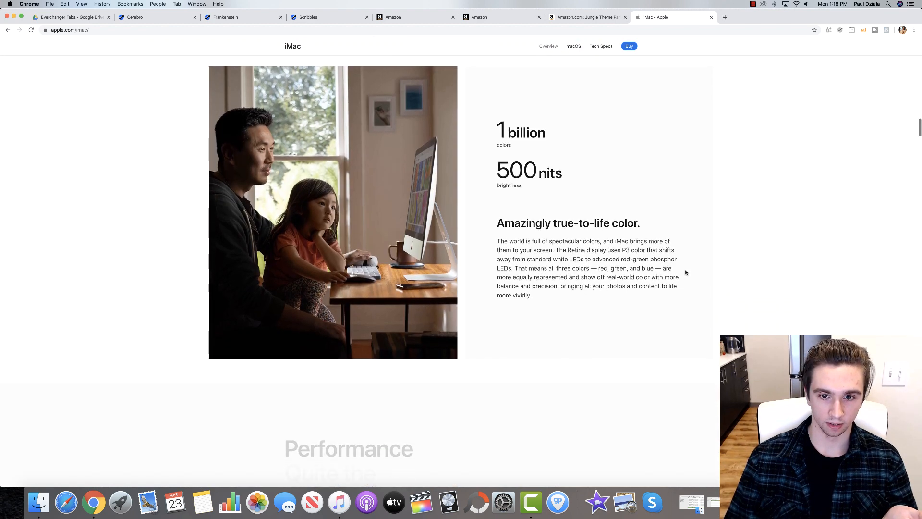
pyautogui.scroll(1, 685, 272)
pyautogui.moveTo(488, 142); pyautogui.dragTo(570, 163)
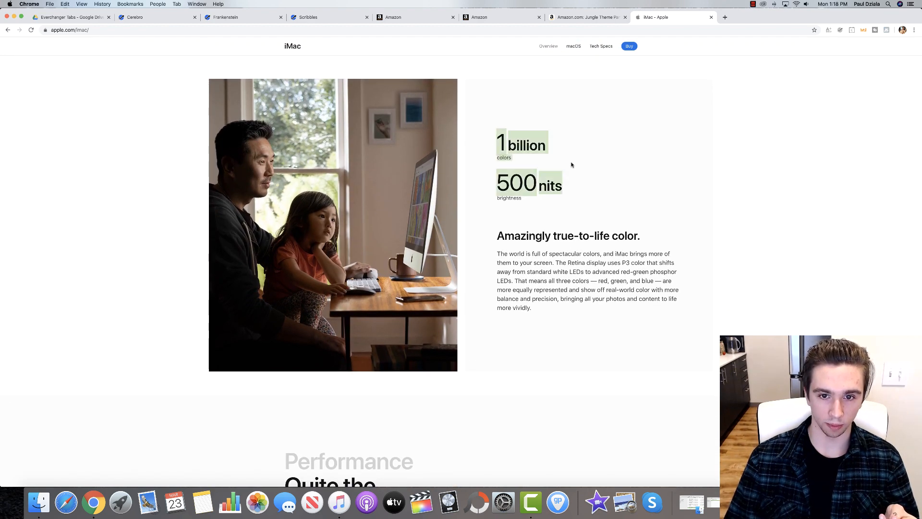
pyautogui.click(592, 182)
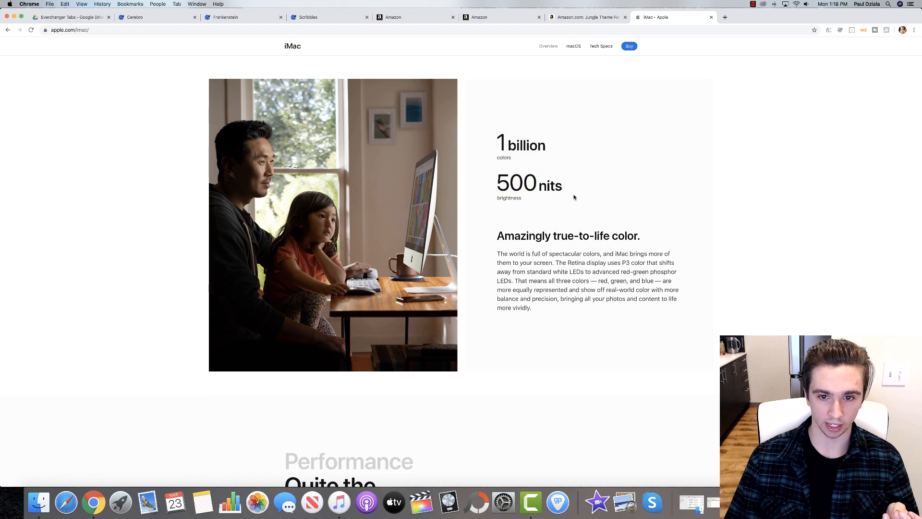
pyautogui.scroll(-7, 530, 210)
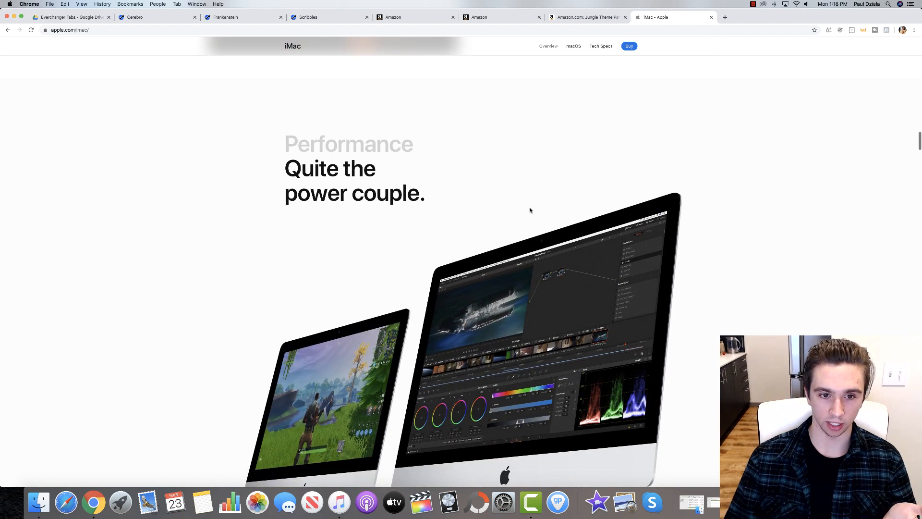
pyautogui.scroll(-9, 530, 210)
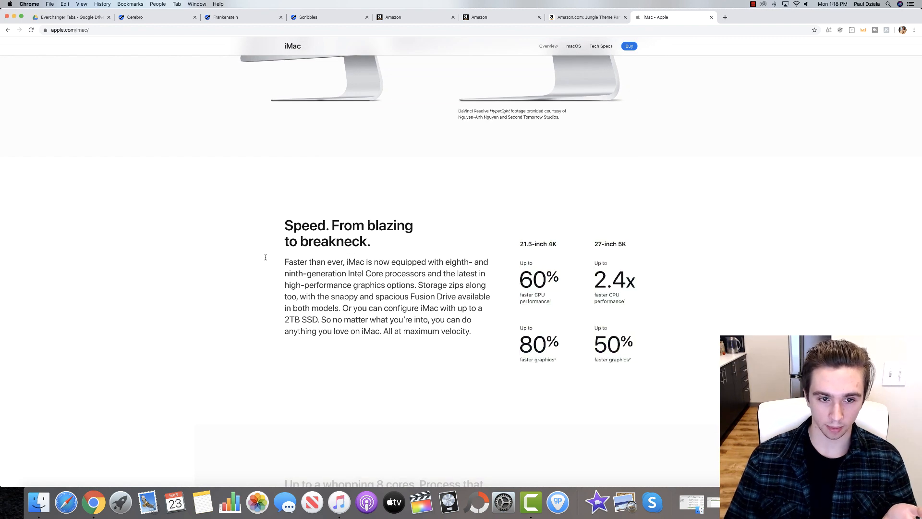
pyautogui.moveTo(266, 257); pyautogui.dragTo(488, 364)
pyautogui.click(485, 356)
pyautogui.scroll(-5, 713, 365)
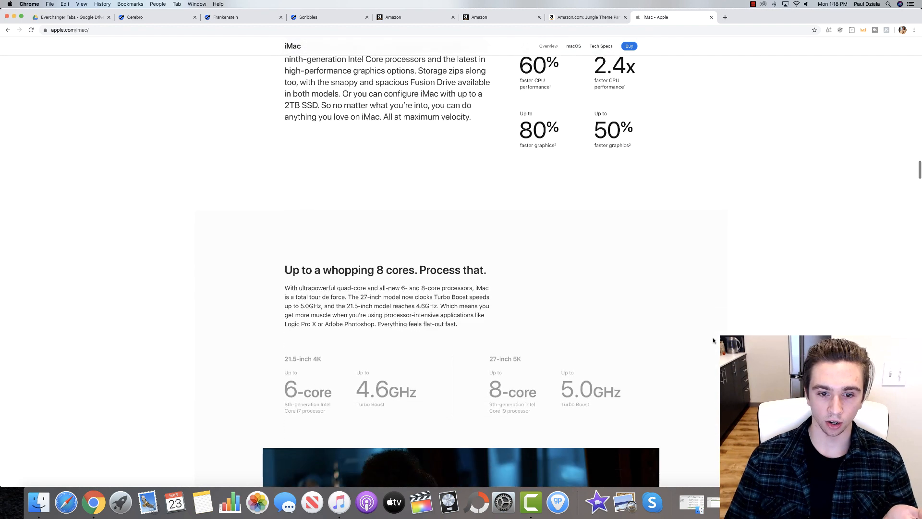
pyautogui.scroll(-3, 713, 340)
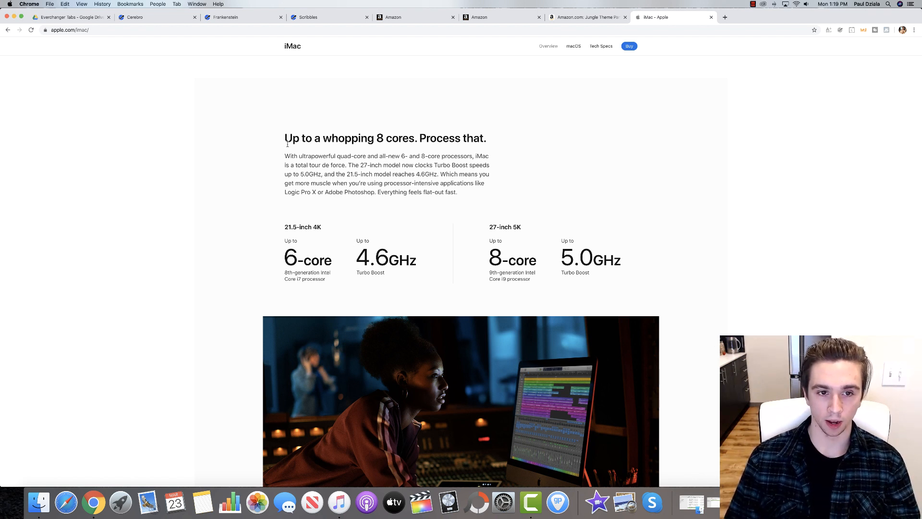
# - Examine the iMac page's 8-core headline, processor speed figures and the benchmark comparison section as copywriting examples
pyautogui.moveTo(287, 143); pyautogui.dragTo(500, 140)
pyautogui.click(503, 140)
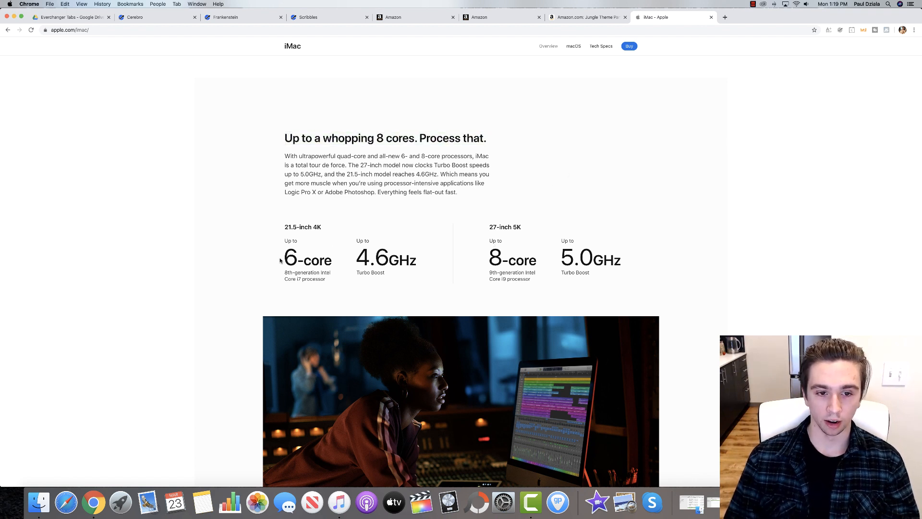
pyautogui.moveTo(280, 259); pyautogui.dragTo(720, 259)
pyautogui.click(724, 259)
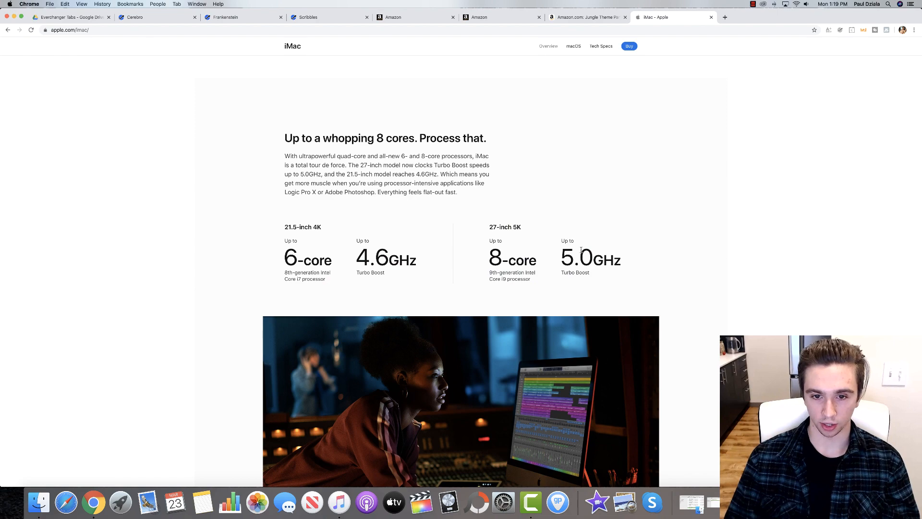
pyautogui.scroll(-10, 581, 249)
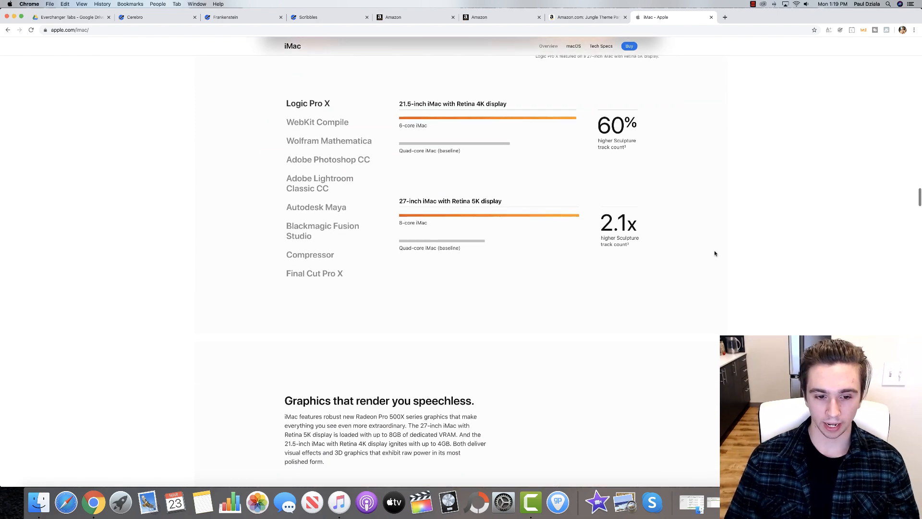
pyautogui.scroll(15, 724, 279)
# - Switch to the competing jungle theme party supplies listing on Amazon and examine the capitalized, bracketed headings of its bullet points
pyautogui.click(481, 17)
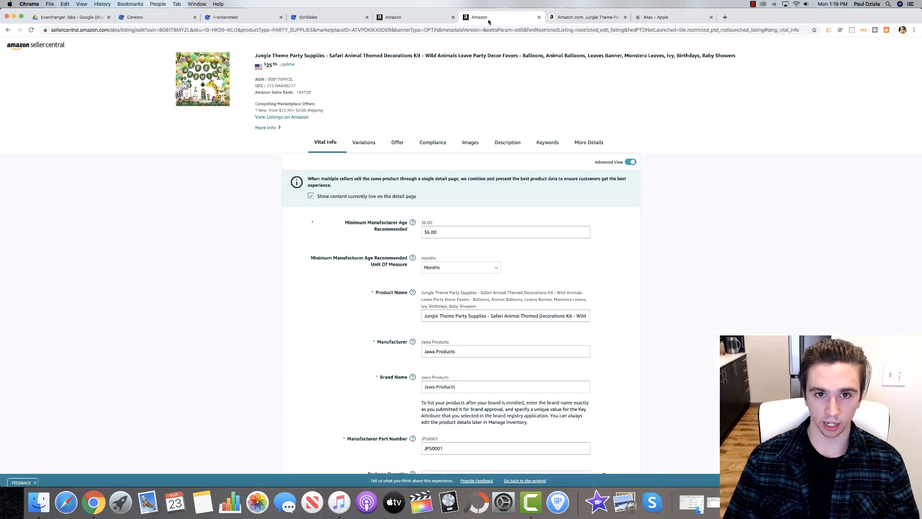
pyautogui.click(417, 19)
pyautogui.click(336, 18)
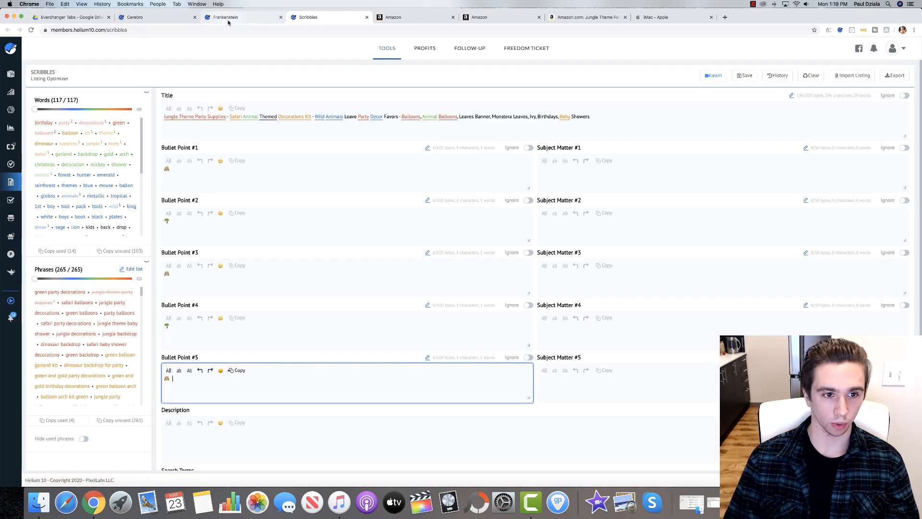
pyautogui.click(606, 21)
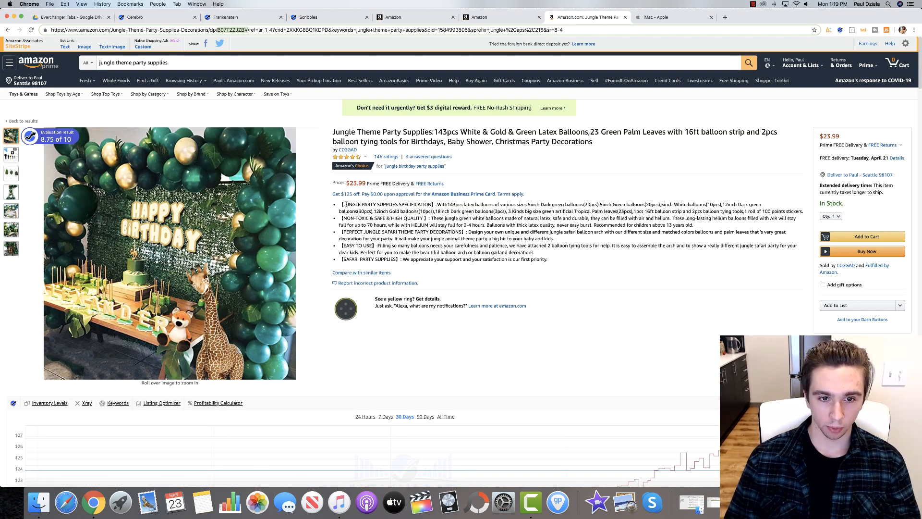
pyautogui.moveTo(346, 204); pyautogui.dragTo(430, 204)
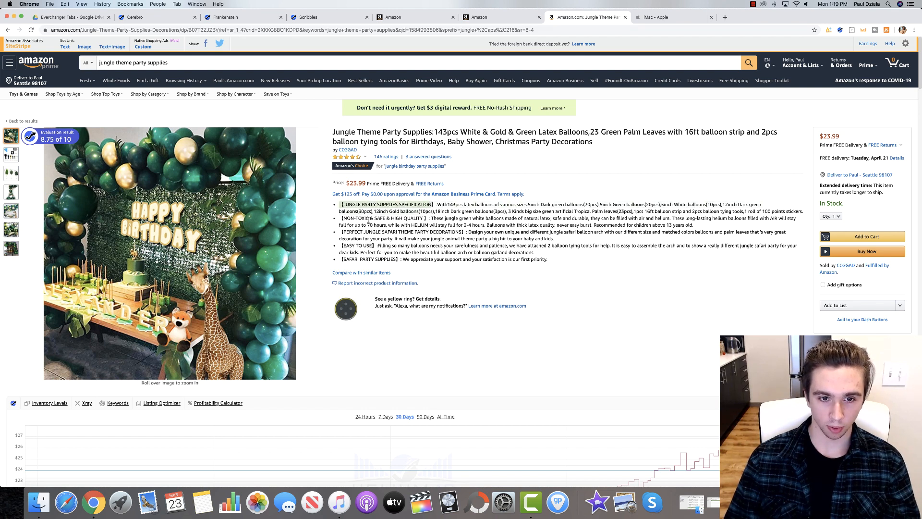
pyautogui.moveTo(342, 218); pyautogui.dragTo(422, 218)
pyautogui.moveTo(343, 231); pyautogui.dragTo(463, 232)
pyautogui.moveTo(335, 245); pyautogui.dragTo(399, 261)
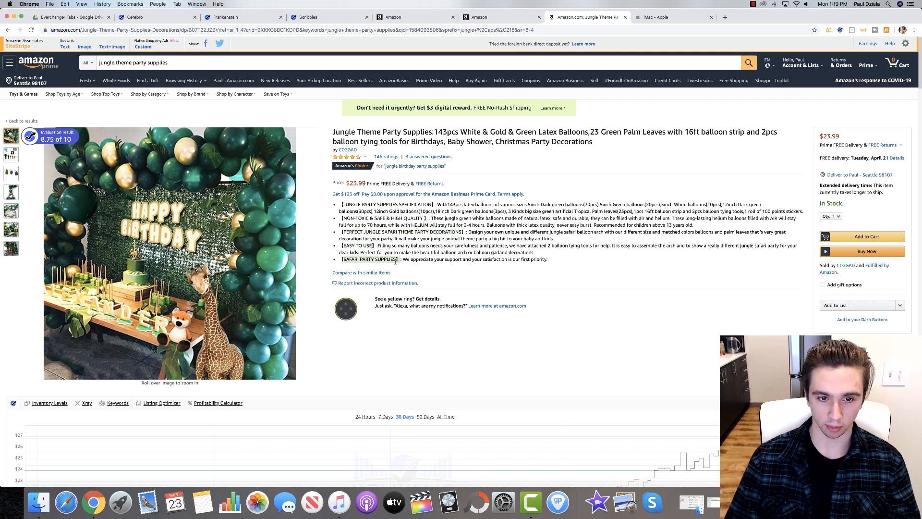
pyautogui.click(399, 268)
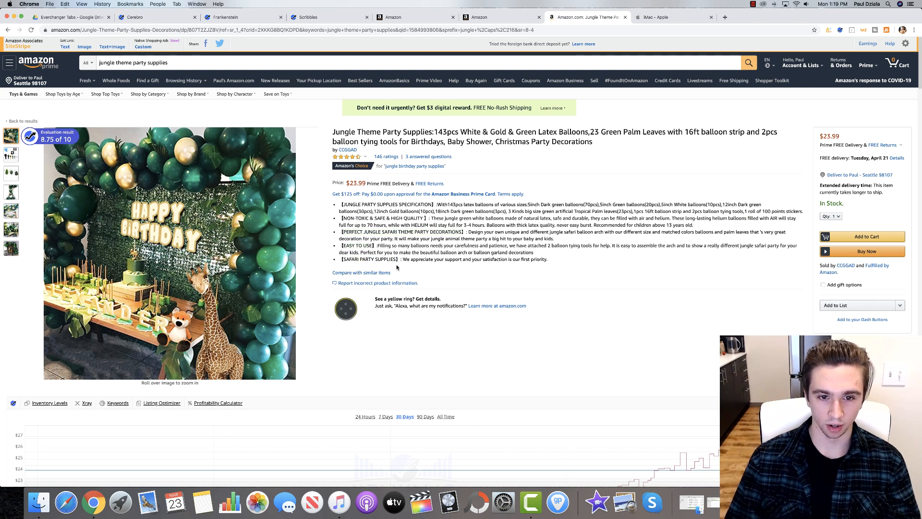
# - Examine the keywords in the competing listing's first and last bullet headings, its safari decorations sentence and its star rating
pyautogui.moveTo(346, 202); pyautogui.dragTo(399, 205)
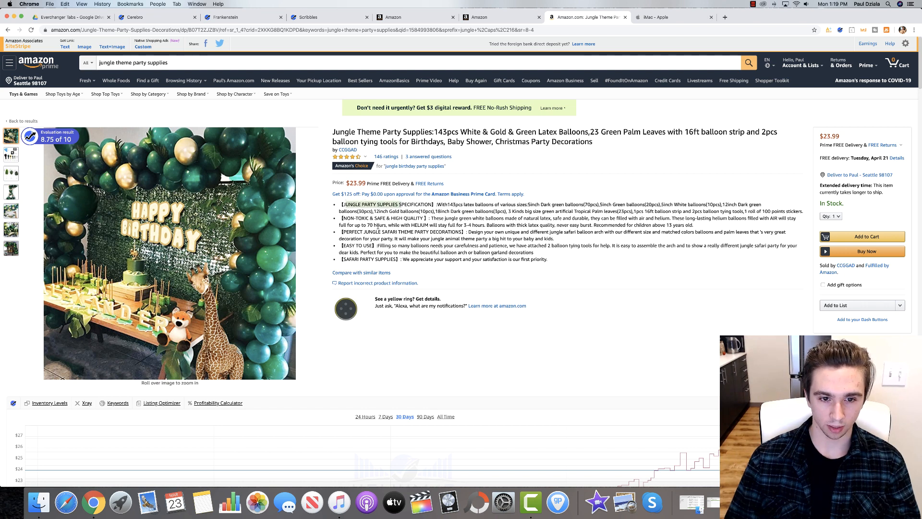
pyautogui.click(371, 233)
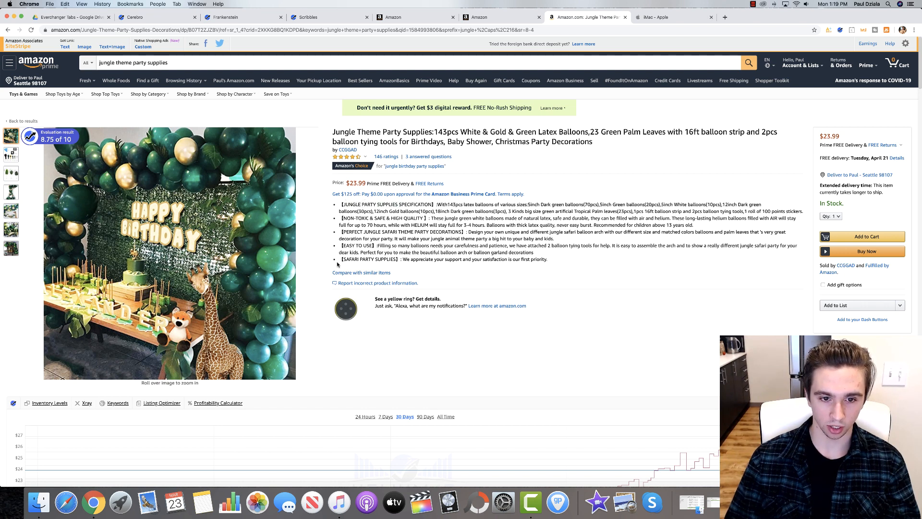
pyautogui.moveTo(338, 260); pyautogui.dragTo(395, 261)
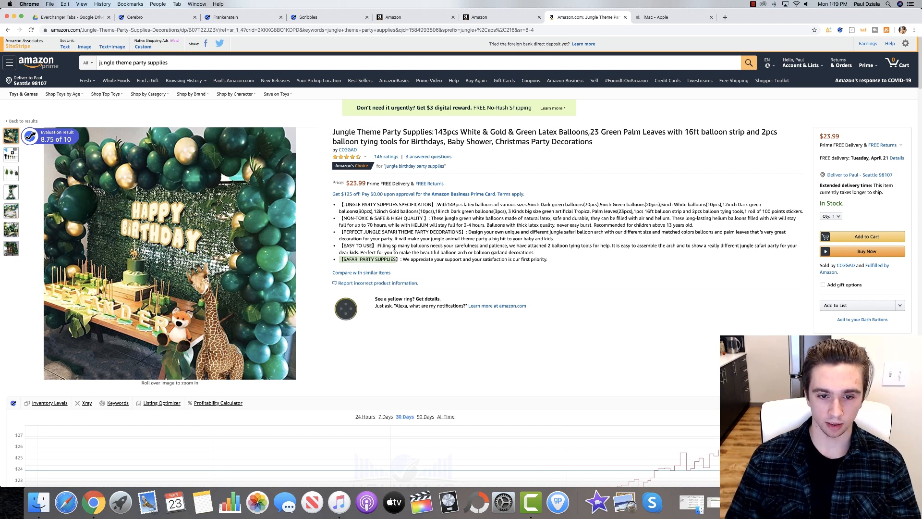
pyautogui.moveTo(371, 240); pyautogui.dragTo(554, 239)
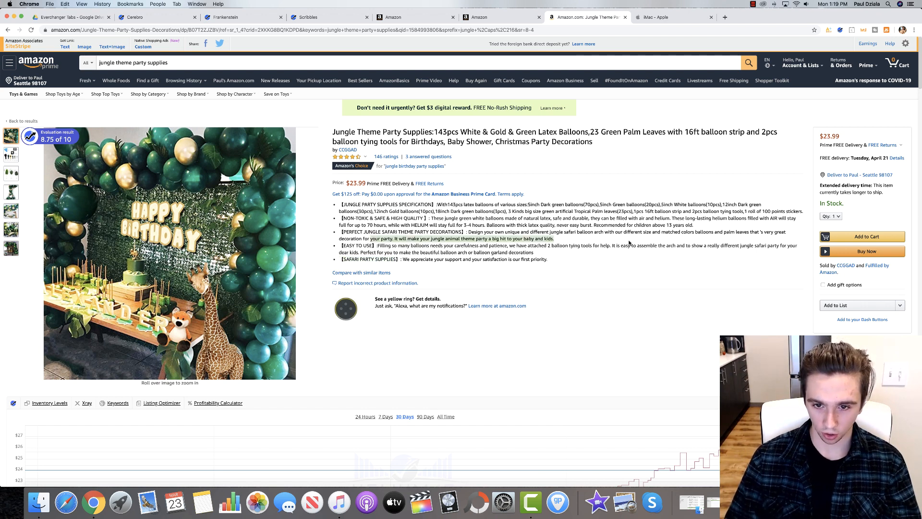
pyautogui.click(630, 243)
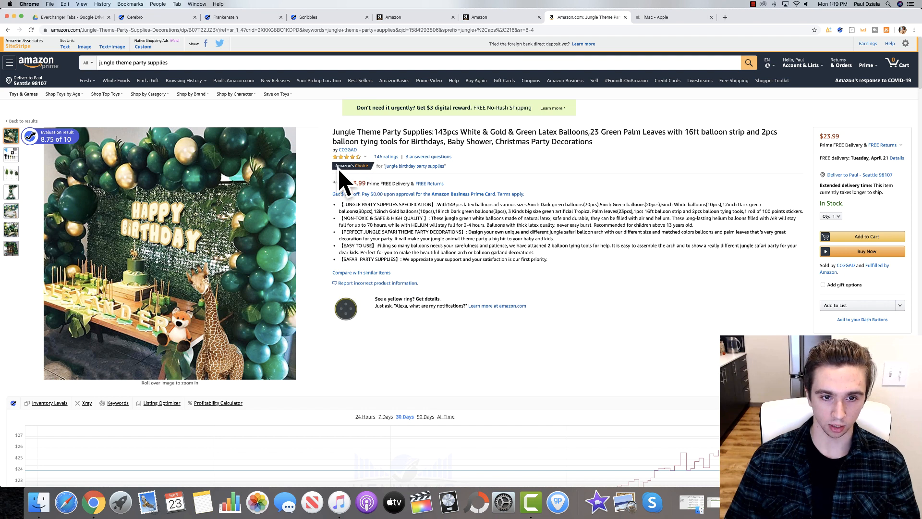
pyautogui.moveTo(364, 157)
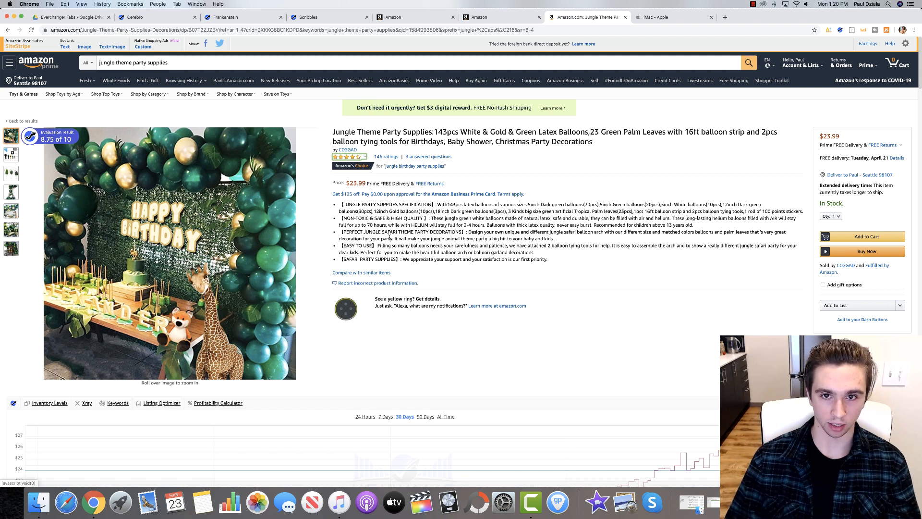
# - In Scribbles, write Bullet Point #1 opening with "Celebrate in style with a jungle themed party:" and promoting the decoration and table kit
pyautogui.click(325, 21)
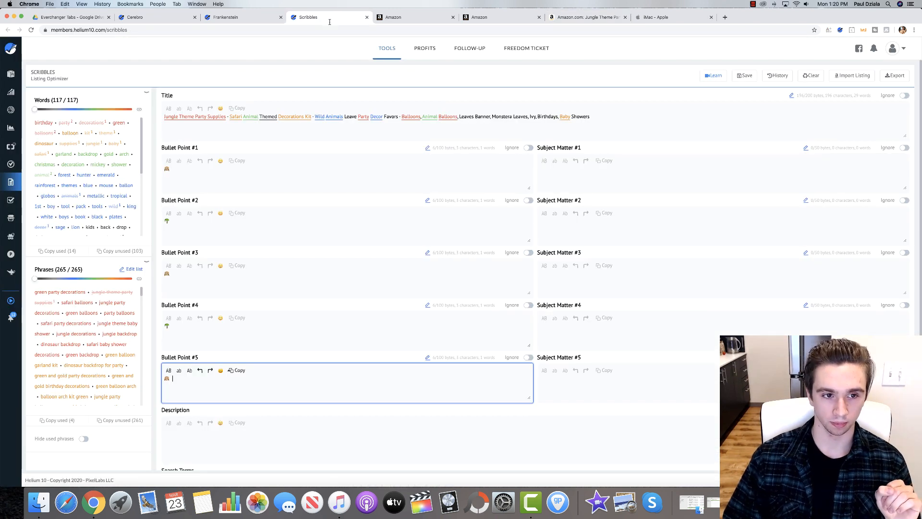
pyautogui.click(217, 170)
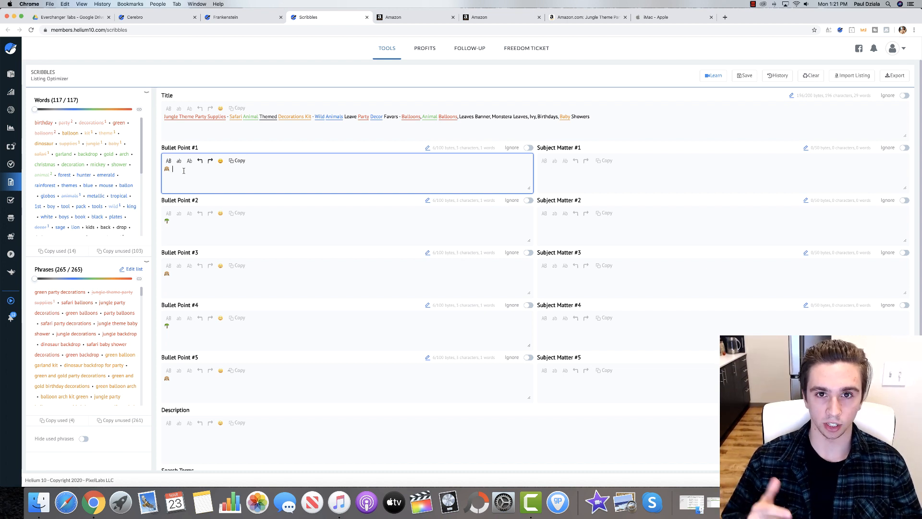
pyautogui.write('Celebrate in style with a jungle themed party: Prepare for the best party ever with our complete jungle party decoration and table kit for an upcoming baby shower or birthday. Everything you need for an explosion of jungle is included in our jungle safari party supplies kit.')
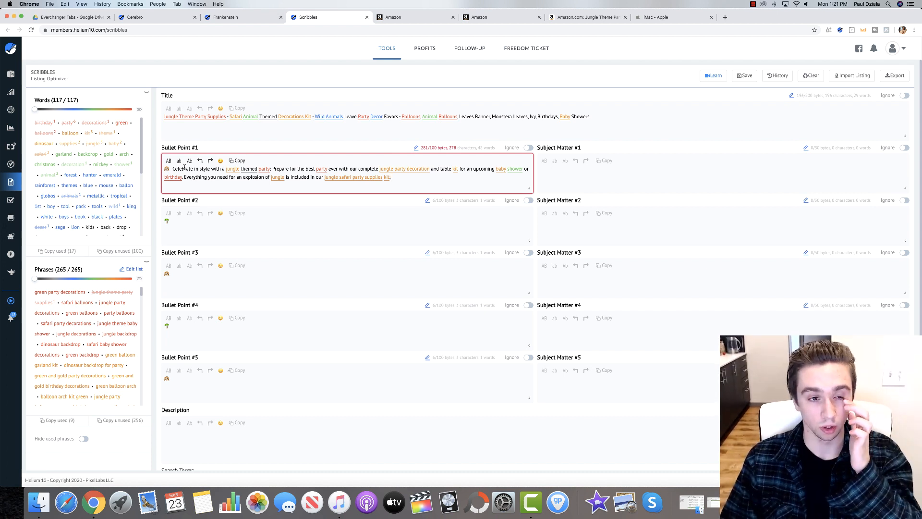
pyautogui.moveTo(172, 169); pyautogui.dragTo(227, 169)
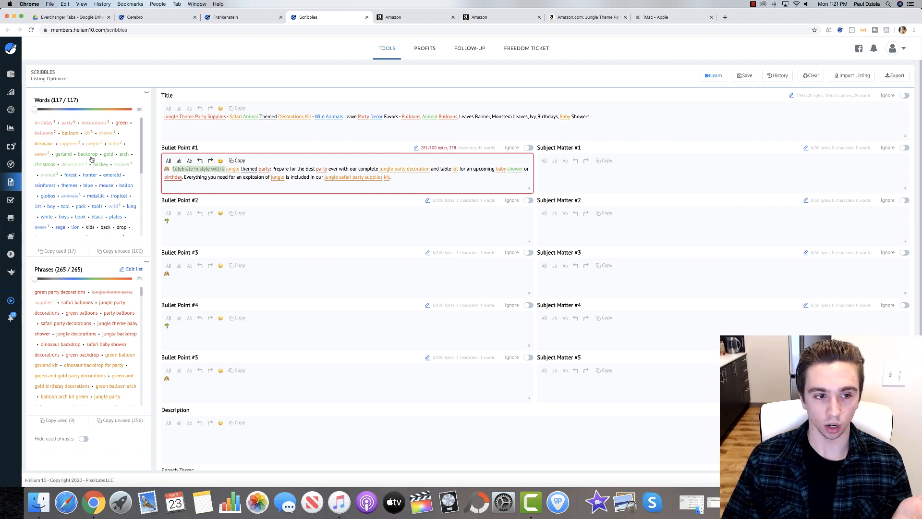
pyautogui.click(247, 188)
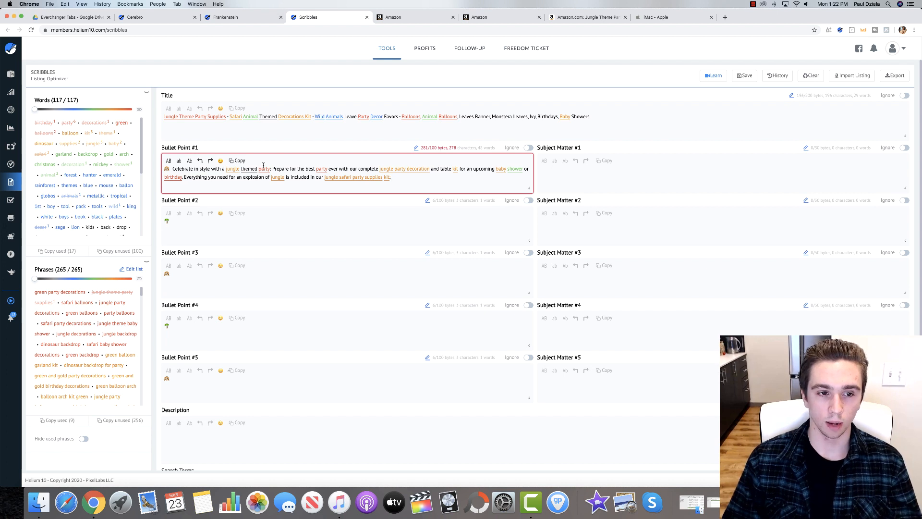
# - Write Bullet Points #2 to #5 and the description, opening #2 with "Skip the many trips with this all in one jungle safari party kit"
pyautogui.click(206, 224)
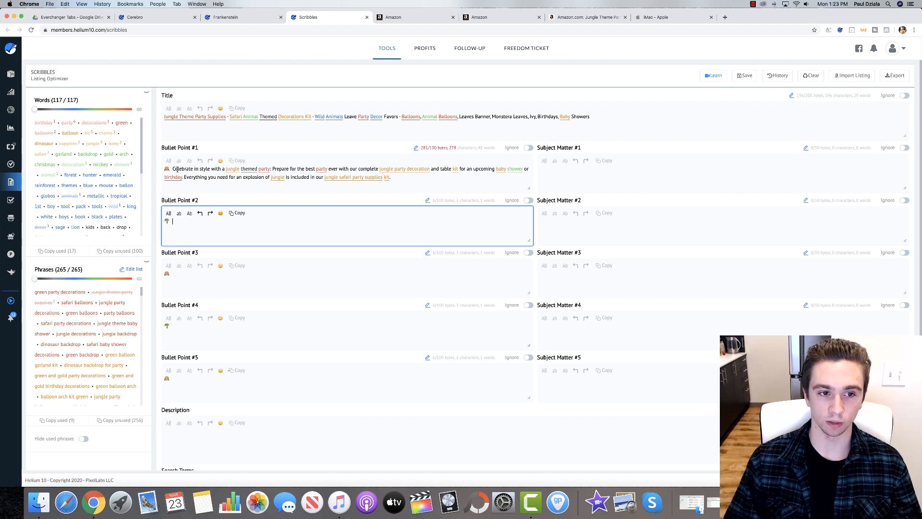
pyautogui.moveTo(173, 169); pyautogui.dragTo(270, 170)
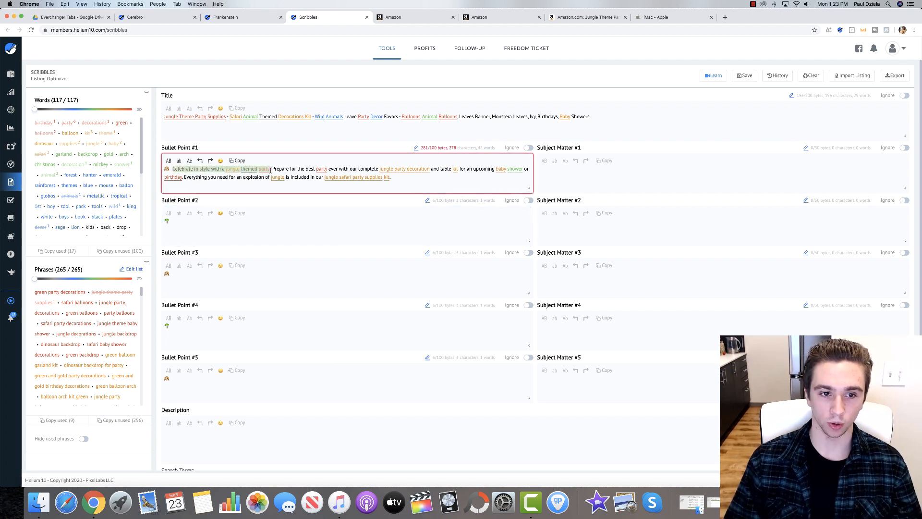
pyautogui.click(271, 165)
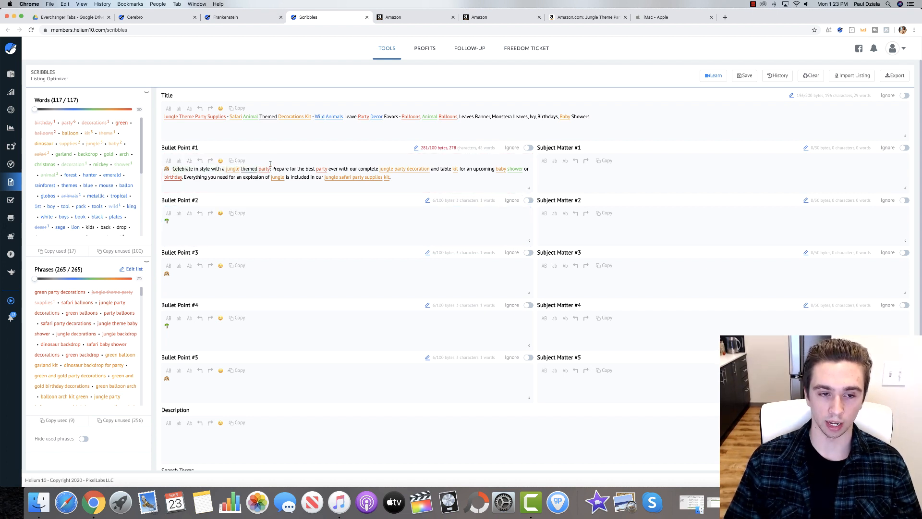
pyautogui.click(183, 226)
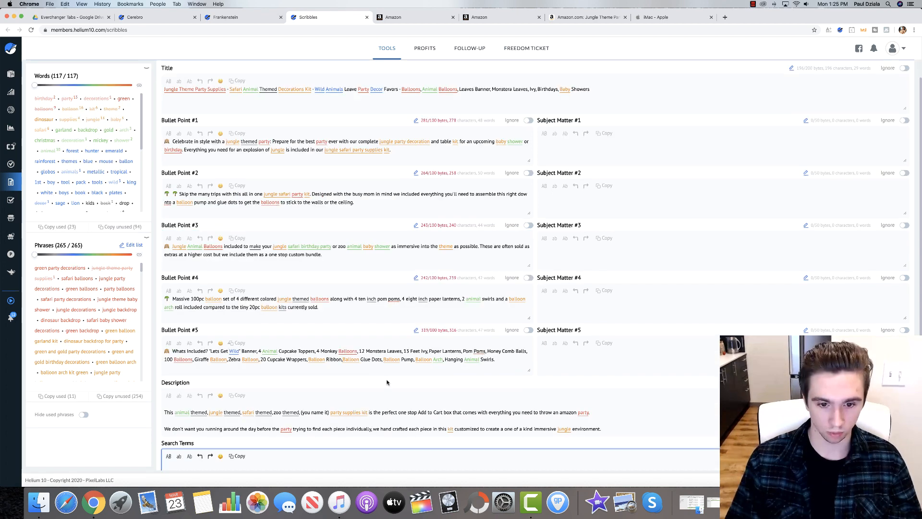
# - Review the wording of Bullet Point #3 about jungle animal balloons and Bullet Point #4 about the 100pc balloon set
pyautogui.scroll(1, 387, 379)
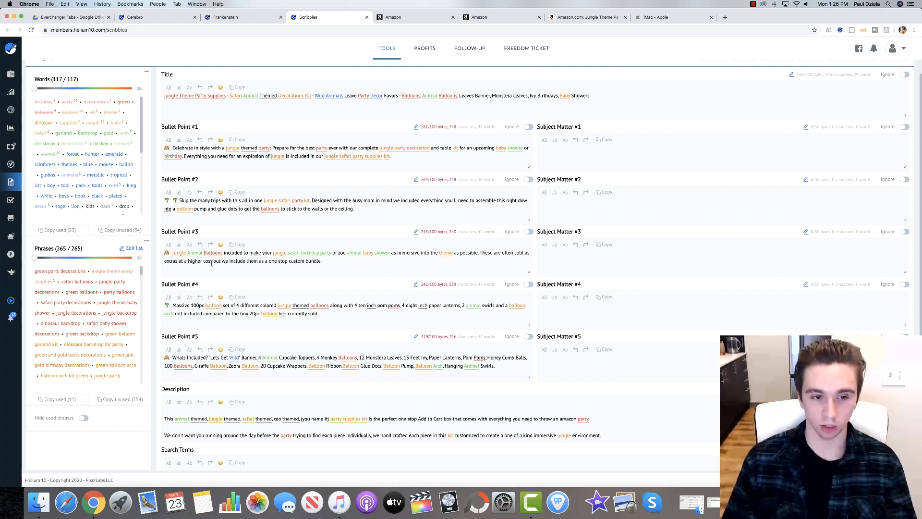
pyautogui.click(339, 262)
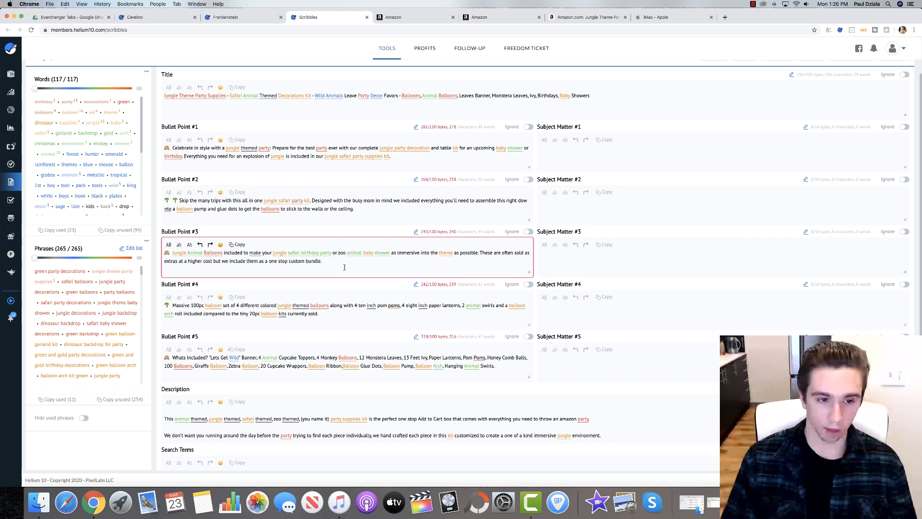
pyautogui.scroll(1, 344, 268)
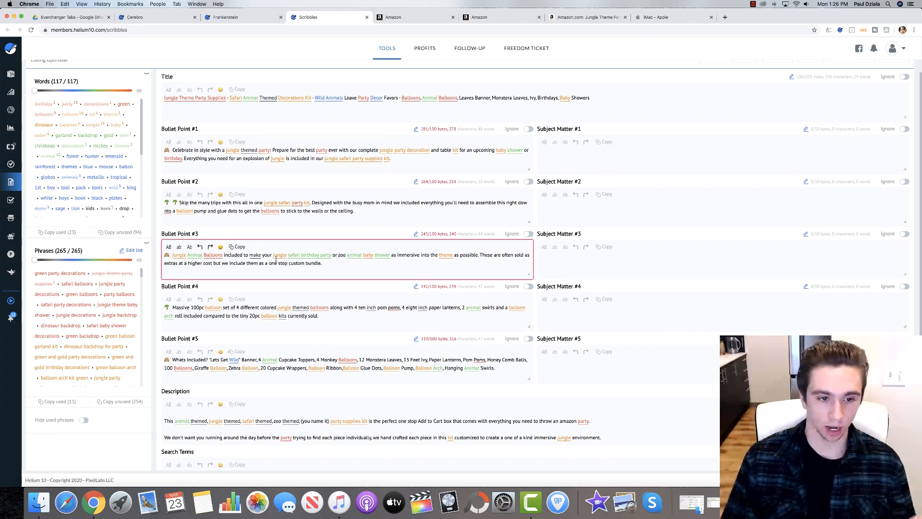
pyautogui.moveTo(171, 255); pyautogui.dragTo(220, 256)
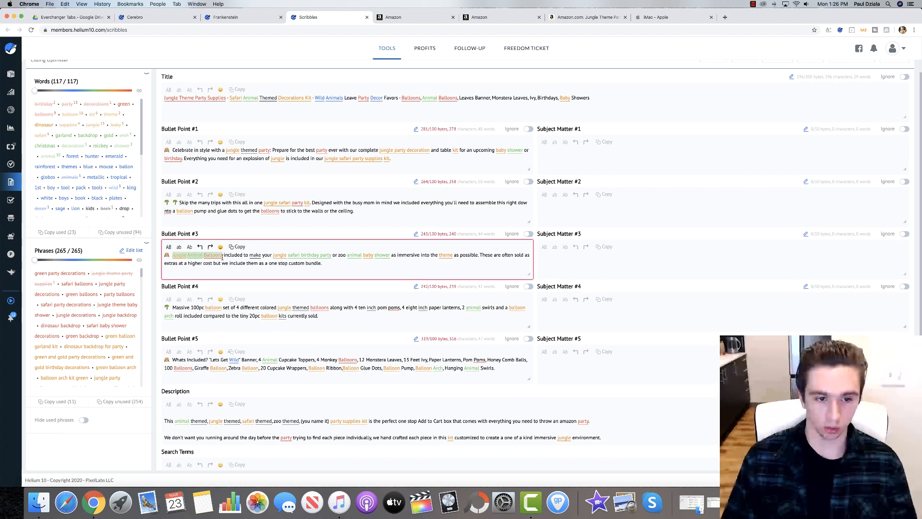
pyautogui.click(356, 268)
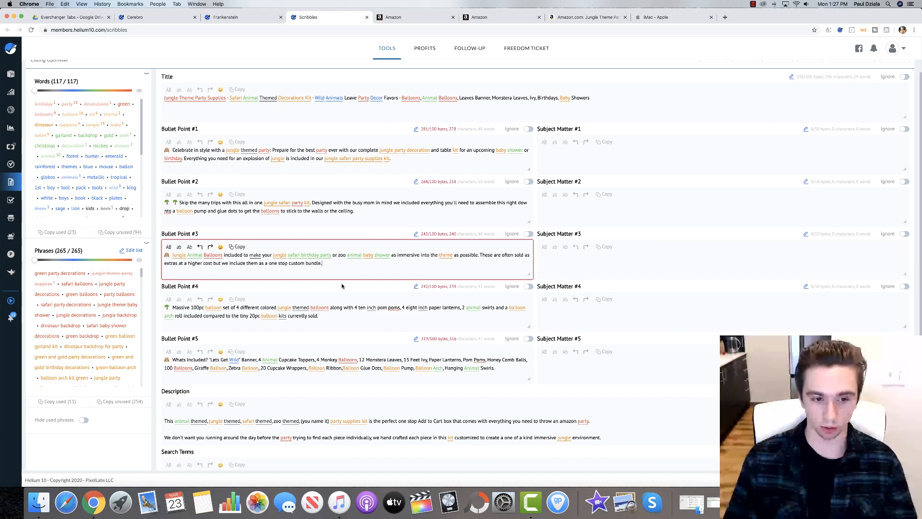
pyautogui.scroll(-2, 343, 284)
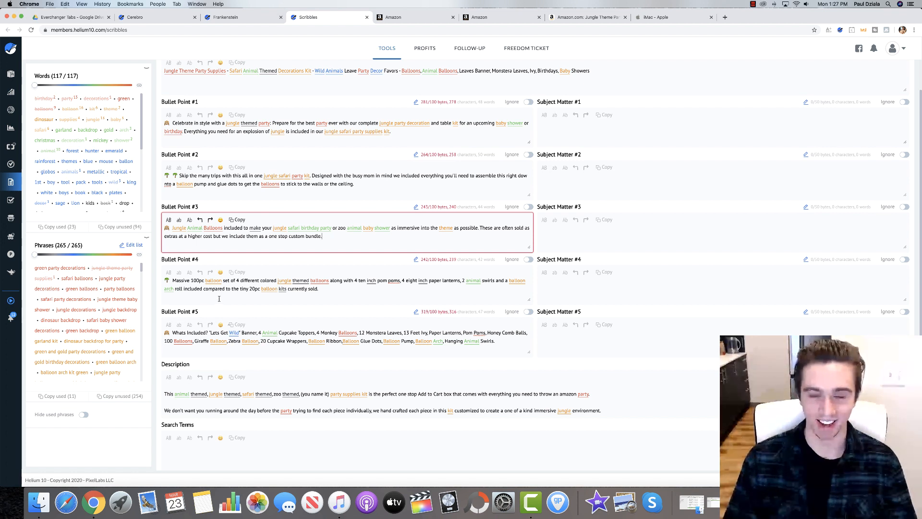
pyautogui.click(377, 291)
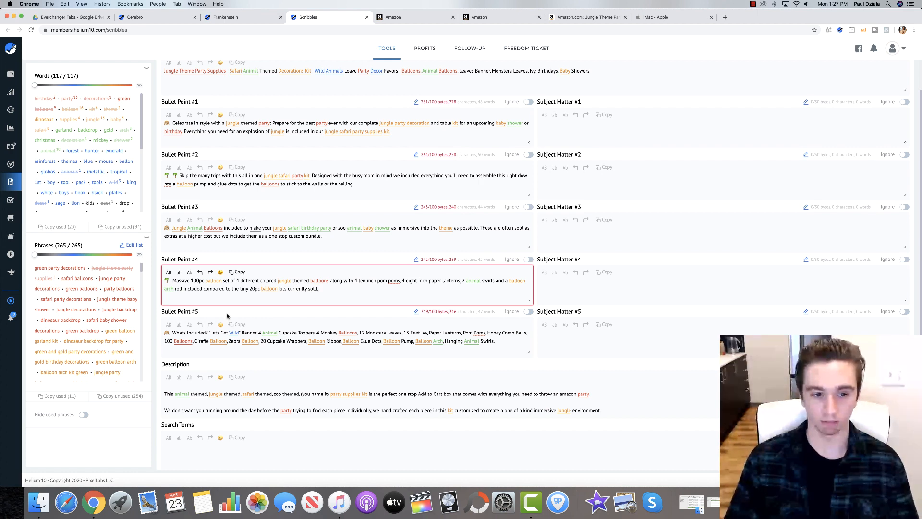
# - Review Bullet Point #5's list of included items and read through the description text
pyautogui.scroll(-1, 229, 317)
pyautogui.scroll(-2, 229, 315)
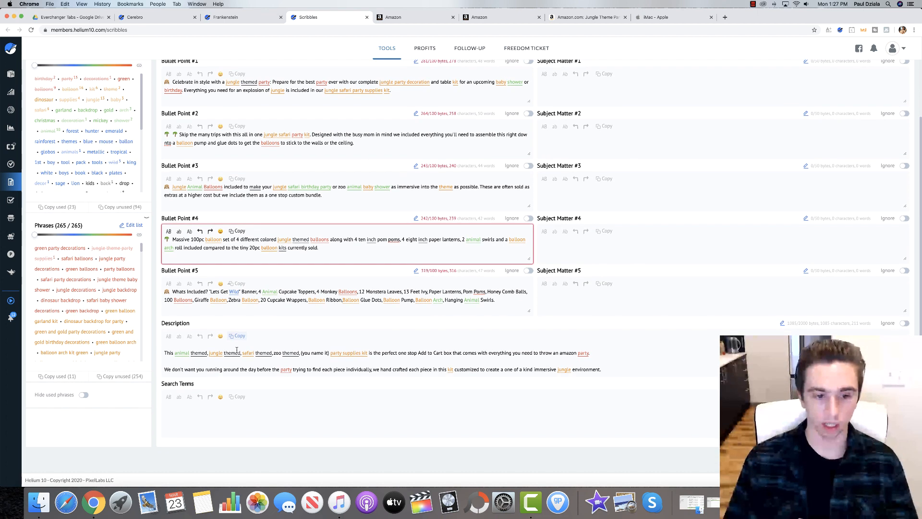
pyautogui.scroll(-1, 235, 354)
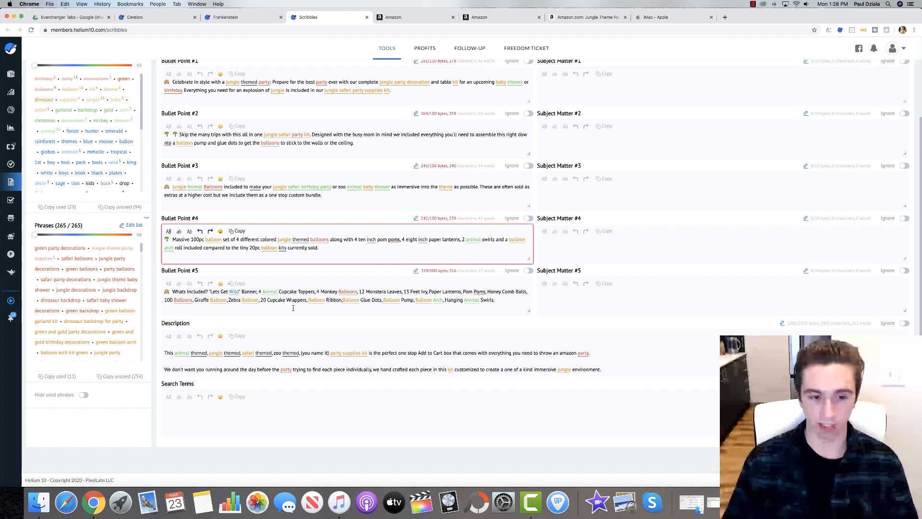
pyautogui.scroll(-1, 293, 307)
pyautogui.scroll(-5, 282, 349)
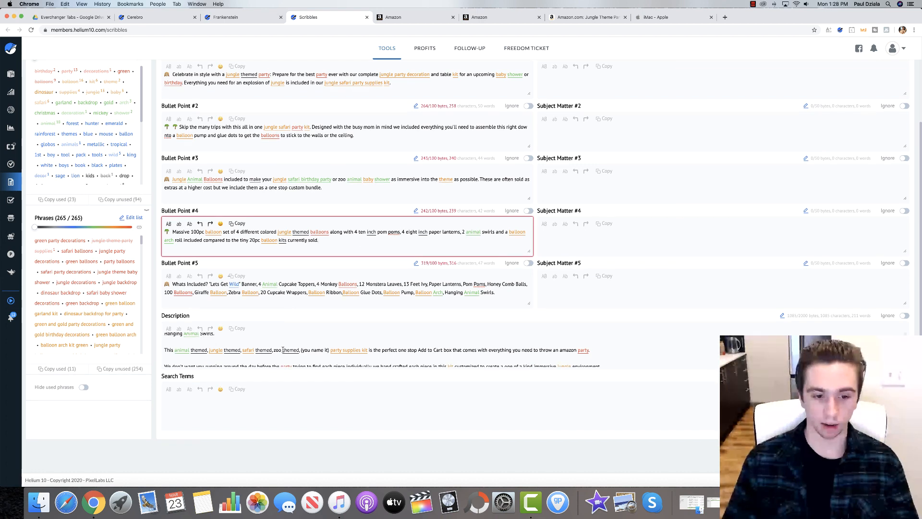
pyautogui.scroll(6, 282, 349)
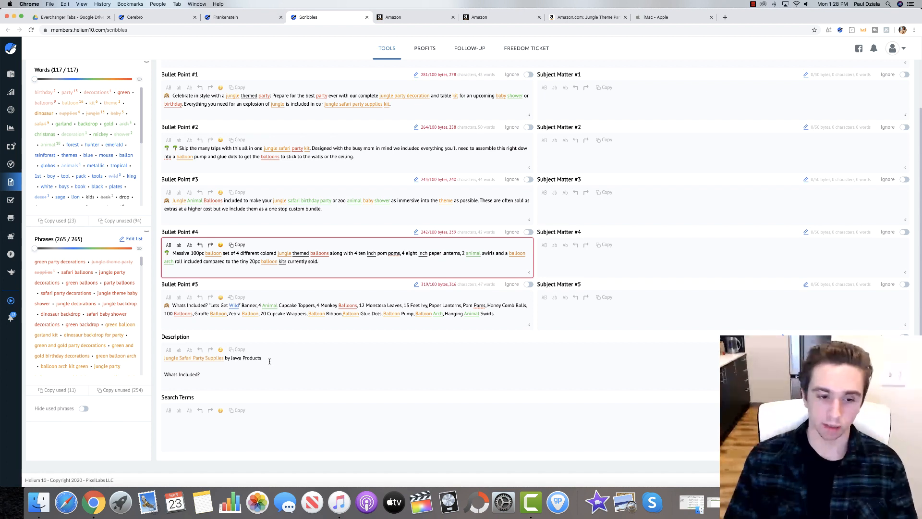
# - Read through the description's list of included items and the paragraph about the one stop "Add to Cart" box
pyautogui.scroll(-1, 275, 361)
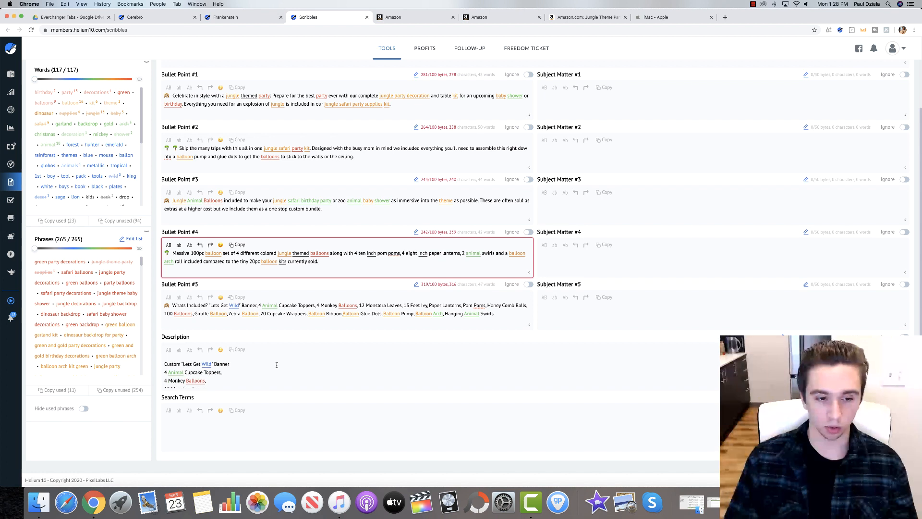
pyautogui.scroll(1, 276, 365)
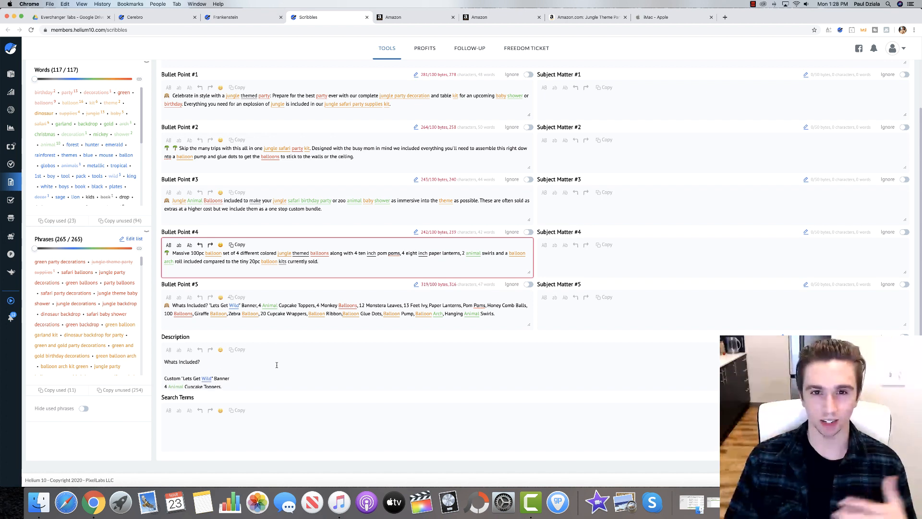
pyautogui.scroll(-3, 276, 365)
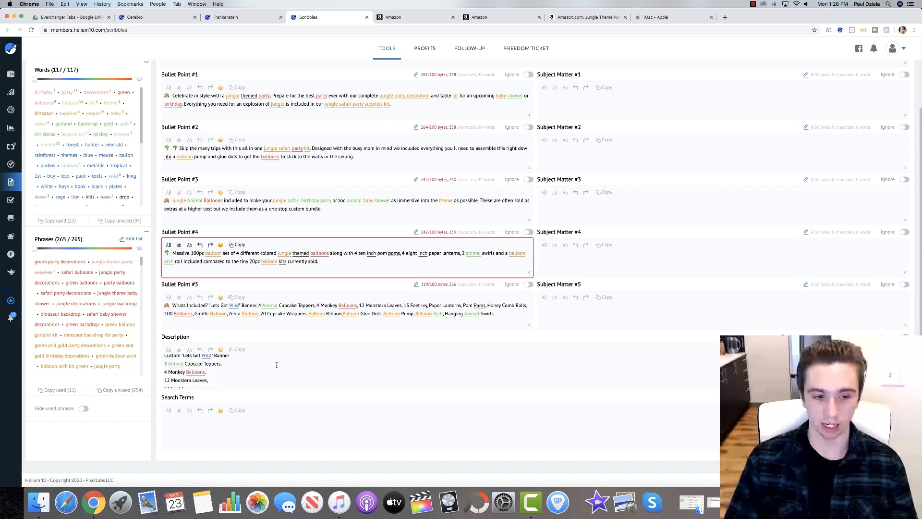
pyautogui.scroll(-6, 277, 365)
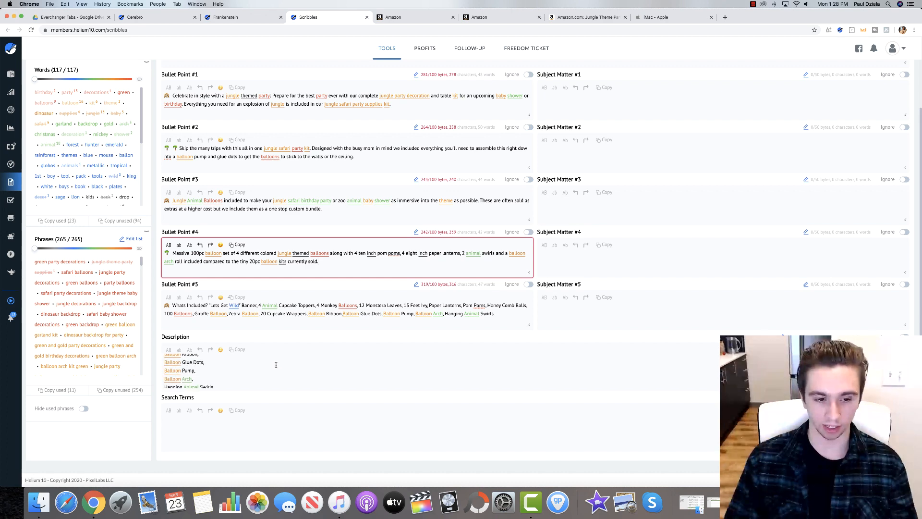
pyautogui.scroll(-3, 275, 365)
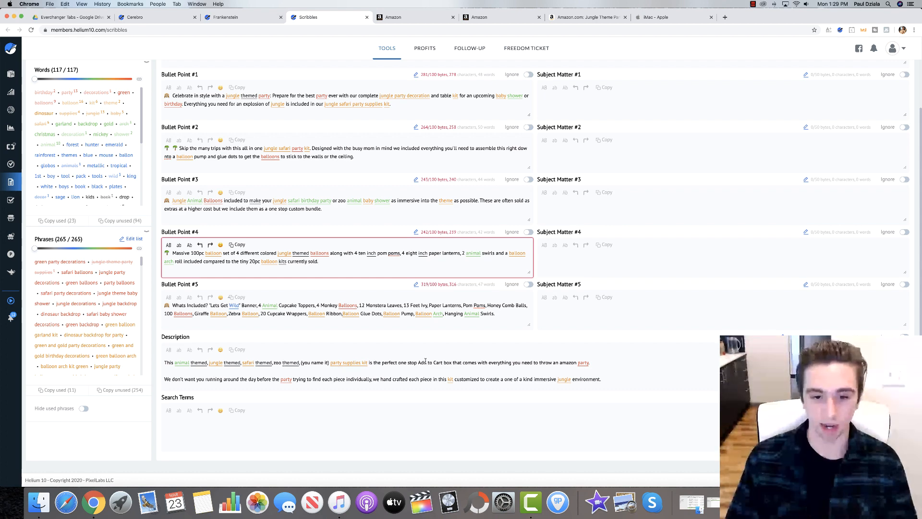
pyautogui.moveTo(417, 363); pyautogui.dragTo(442, 366)
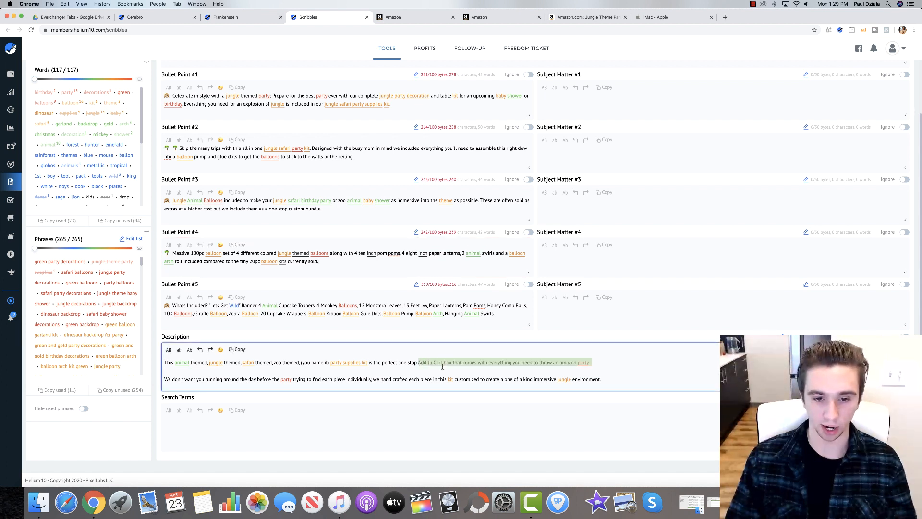
pyautogui.click(443, 370)
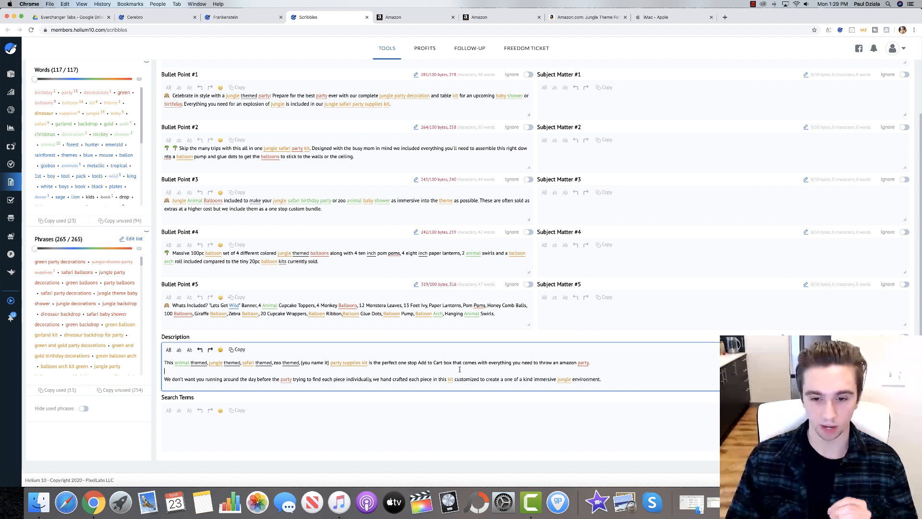
# - Correct "amazon party" to "amazing party" in the description's paragraph about the one stop "Add to Cart" box
pyautogui.click(577, 363)
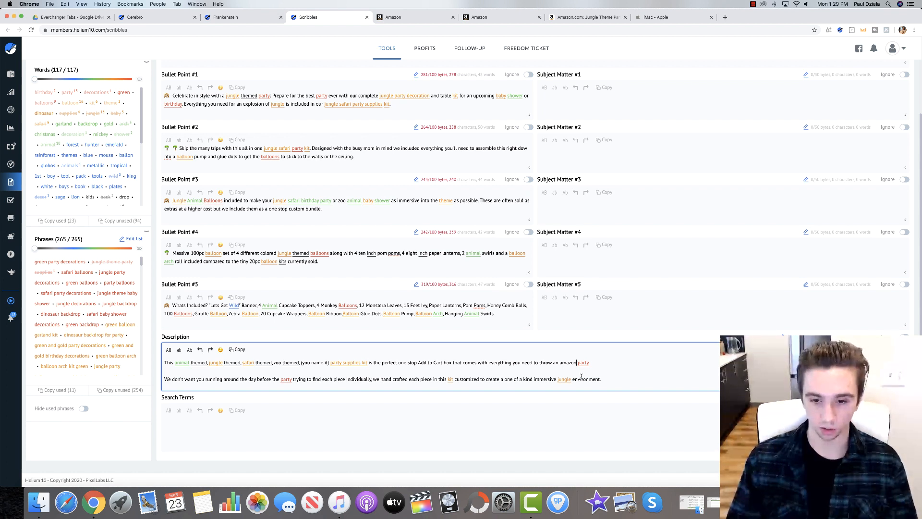
pyautogui.press('BackSpace')
pyautogui.press('BackSpace')
pyautogui.press('BackSpace')
pyautogui.write('ing')
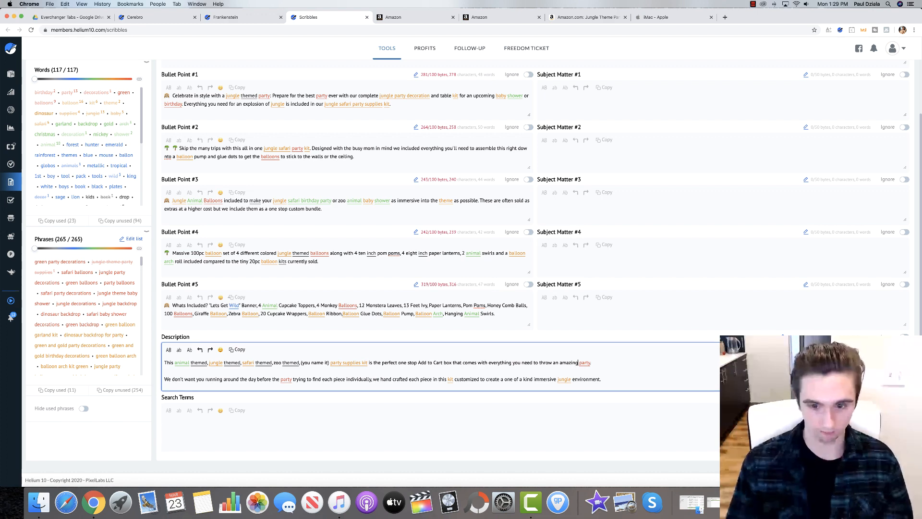
pyautogui.click(606, 366)
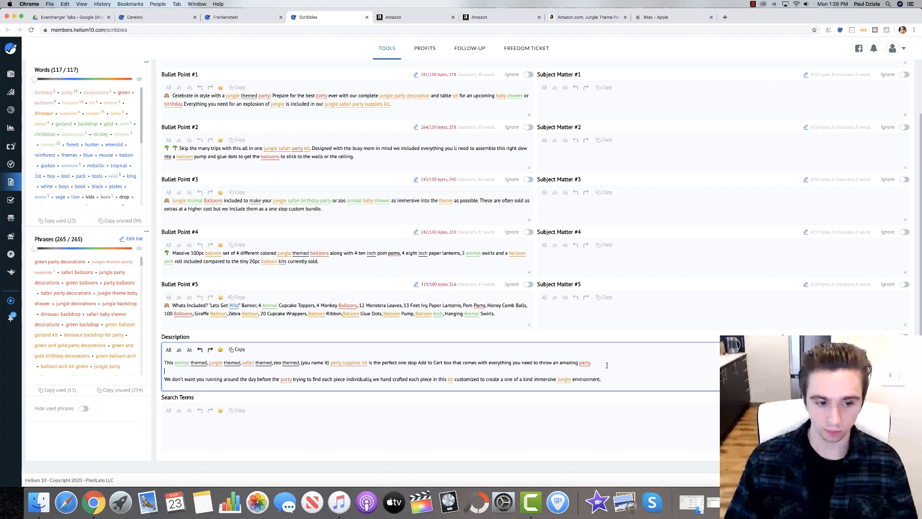
# - Review the description's remaining paragraphs on the hand crafted pieces, the Jawa Products original, customer feedback and the closing line
pyautogui.scroll(-2, 605, 365)
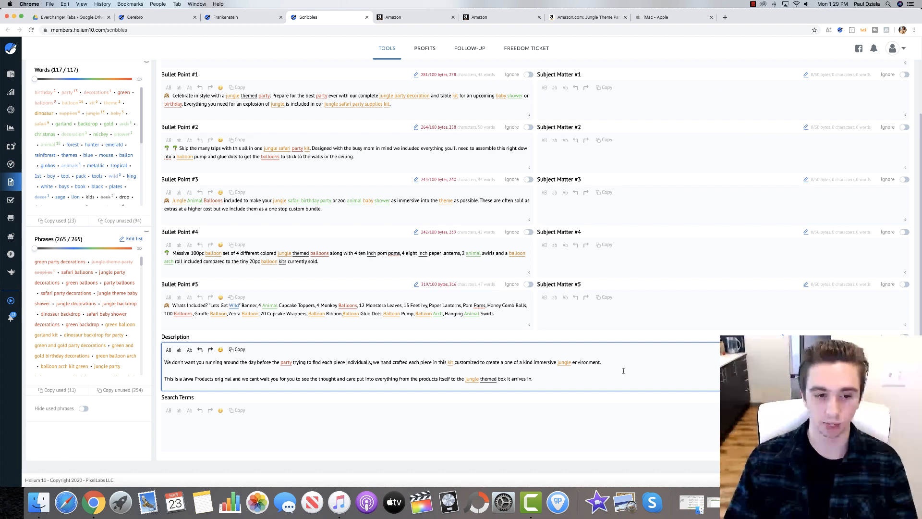
pyautogui.scroll(-2, 623, 371)
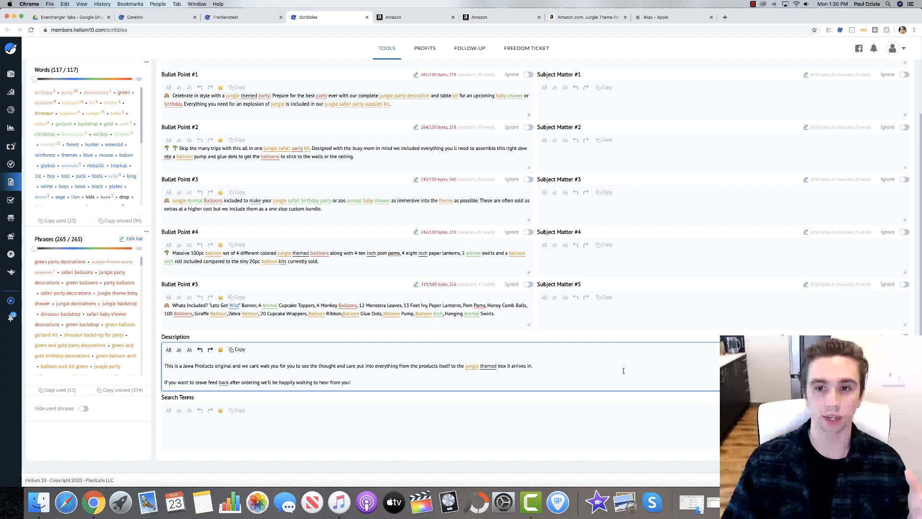
pyautogui.scroll(2, 362, 368)
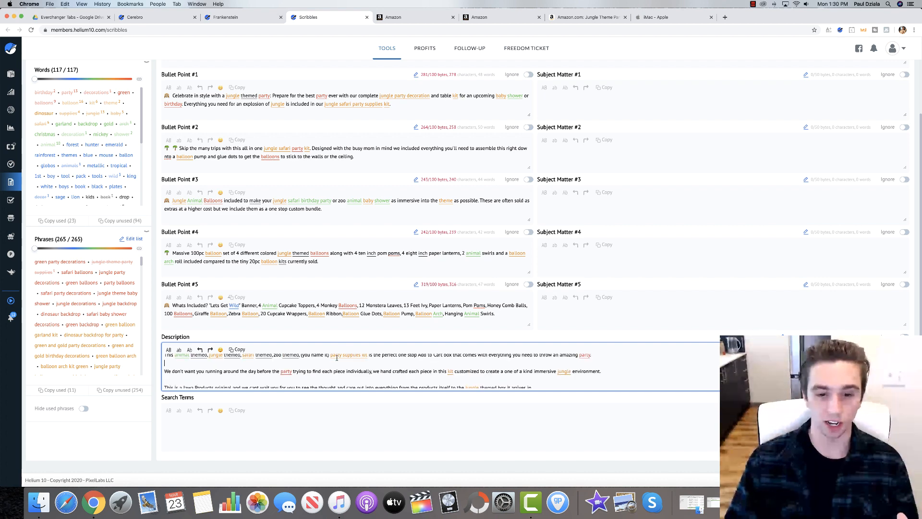
pyautogui.scroll(1, 433, 359)
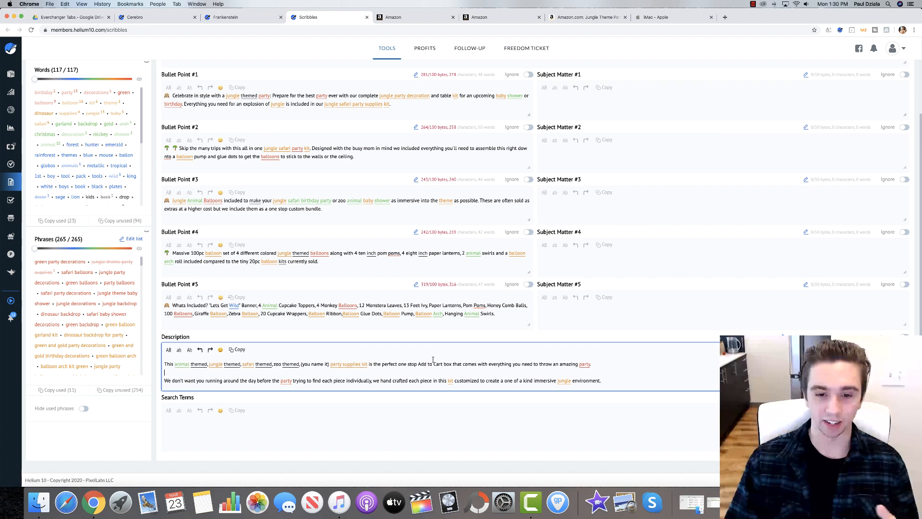
pyautogui.scroll(-4, 437, 364)
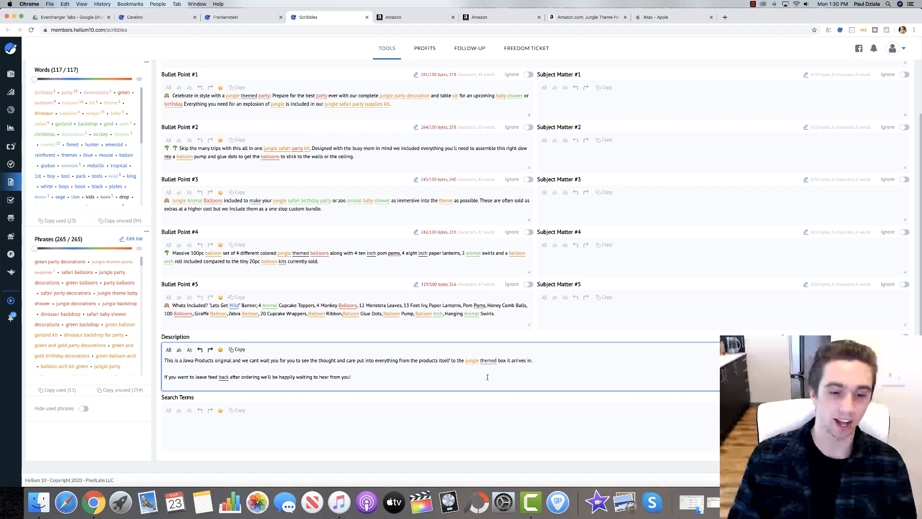
pyautogui.scroll(-2, 483, 375)
pyautogui.scroll(2, 478, 376)
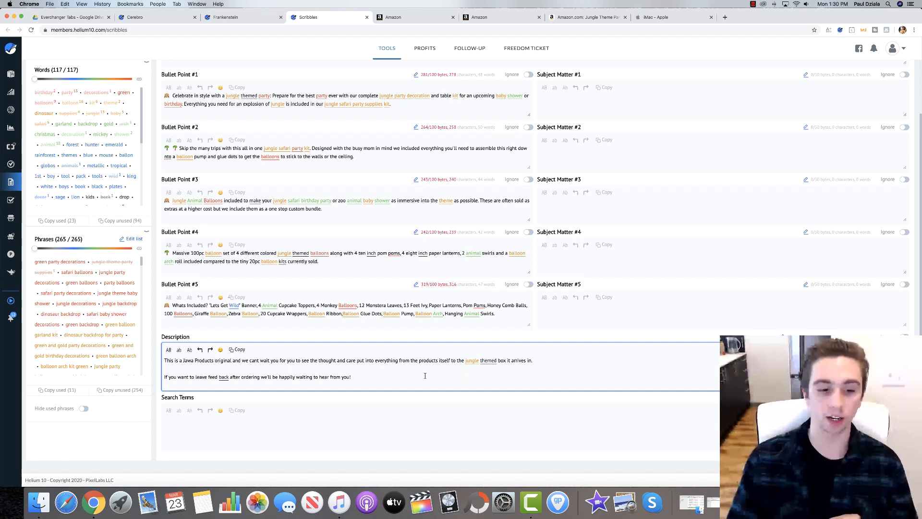
pyautogui.scroll(2, 425, 376)
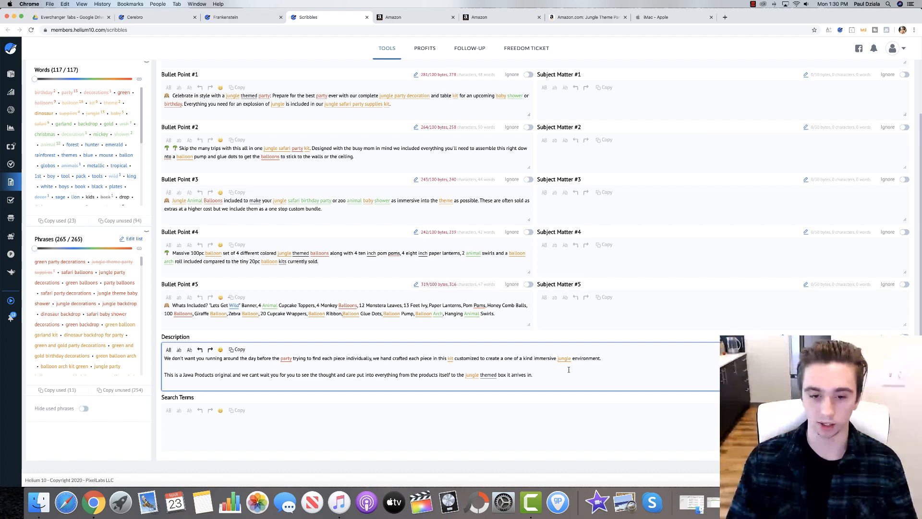
pyautogui.scroll(-1, 567, 372)
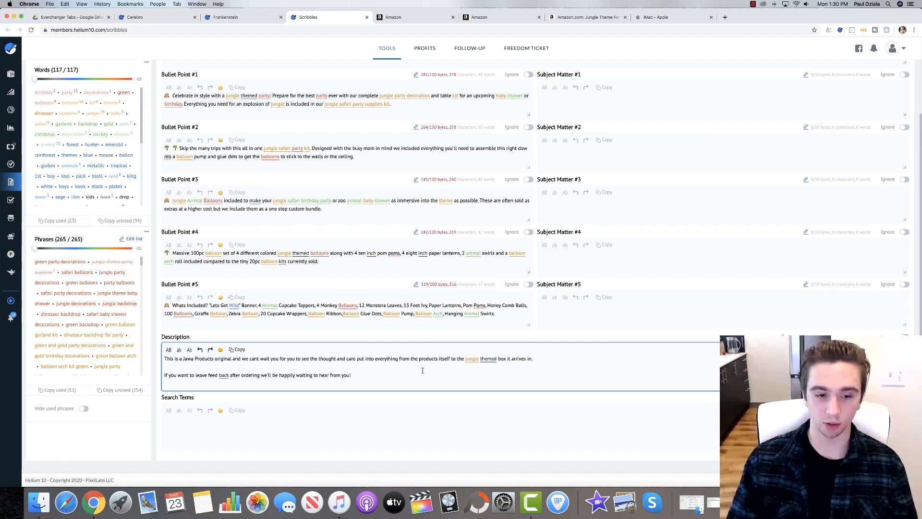
pyautogui.scroll(-1, 422, 370)
pyautogui.scroll(-1, 423, 370)
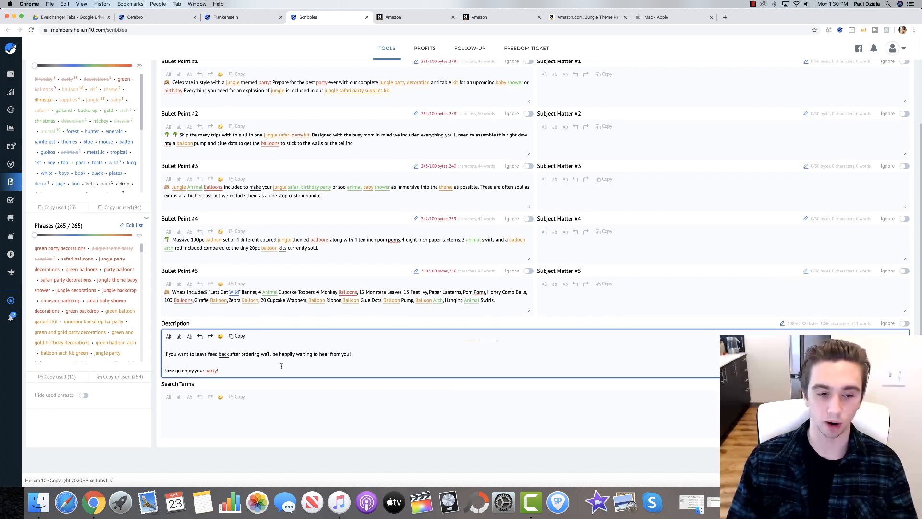
pyautogui.scroll(-1, 259, 380)
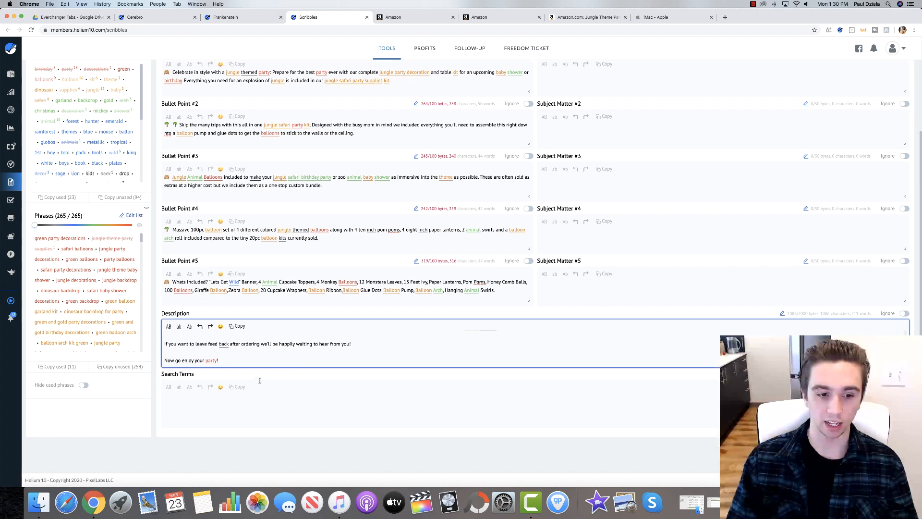
# - Switch to Cerebro and export the filtered keywords for B07T2ZJZBV to Frankenstein as source words for the search terms
pyautogui.click(197, 397)
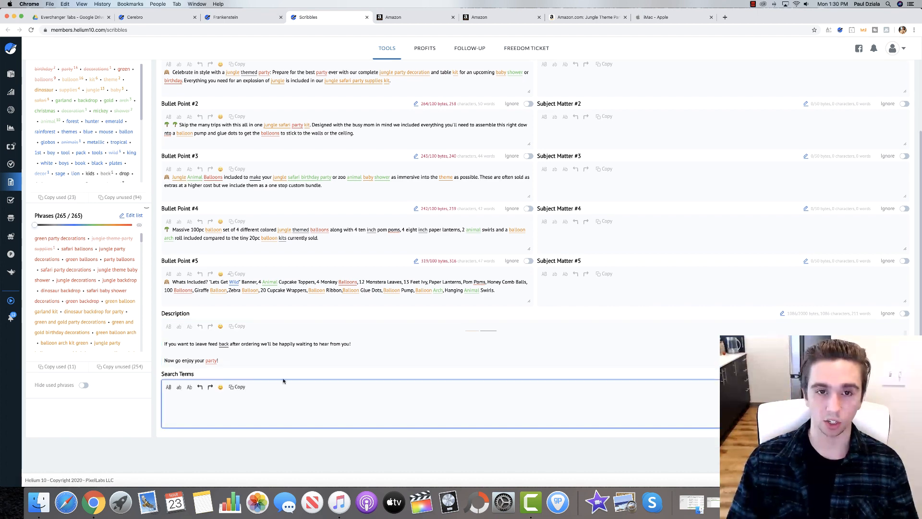
pyautogui.scroll(3, 266, 359)
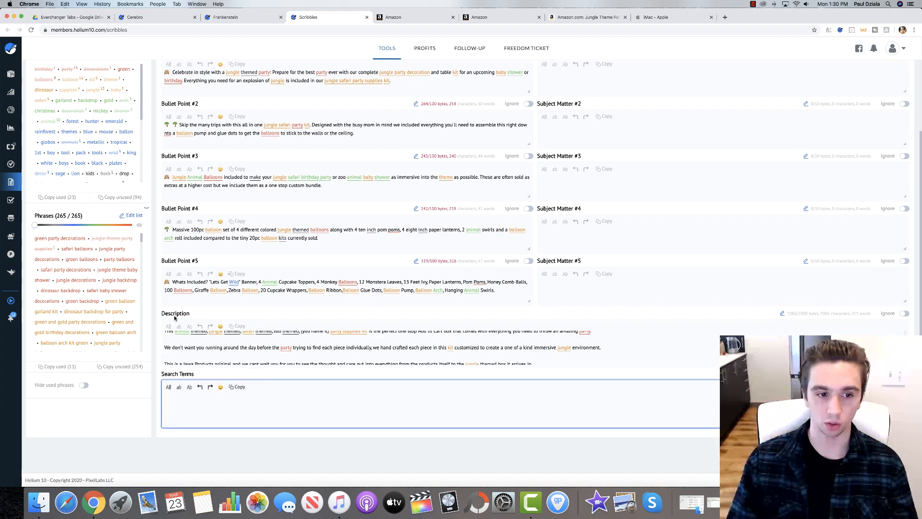
pyautogui.click(230, 18)
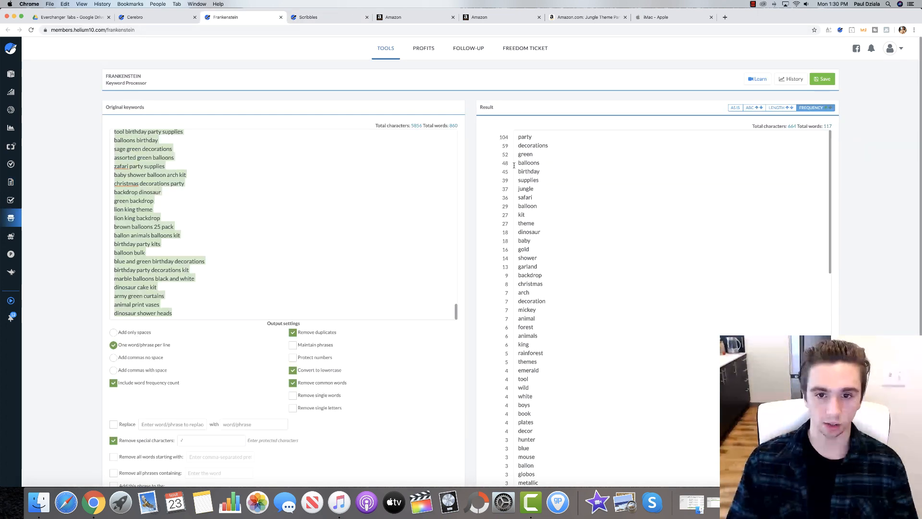
pyautogui.click(333, 204)
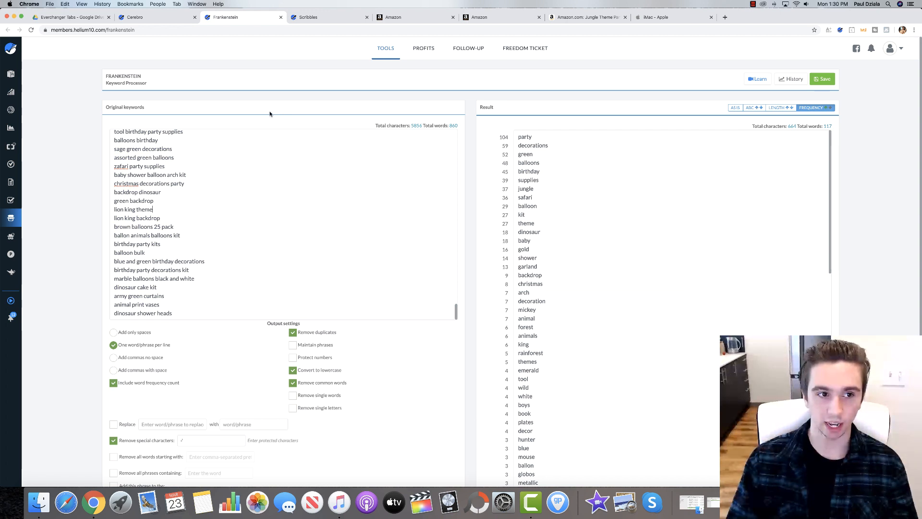
pyautogui.click(135, 20)
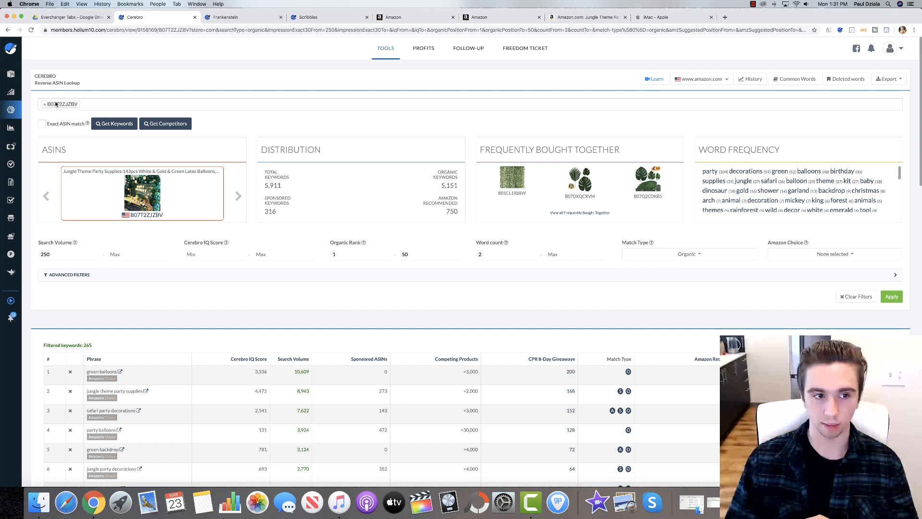
pyautogui.click(896, 82)
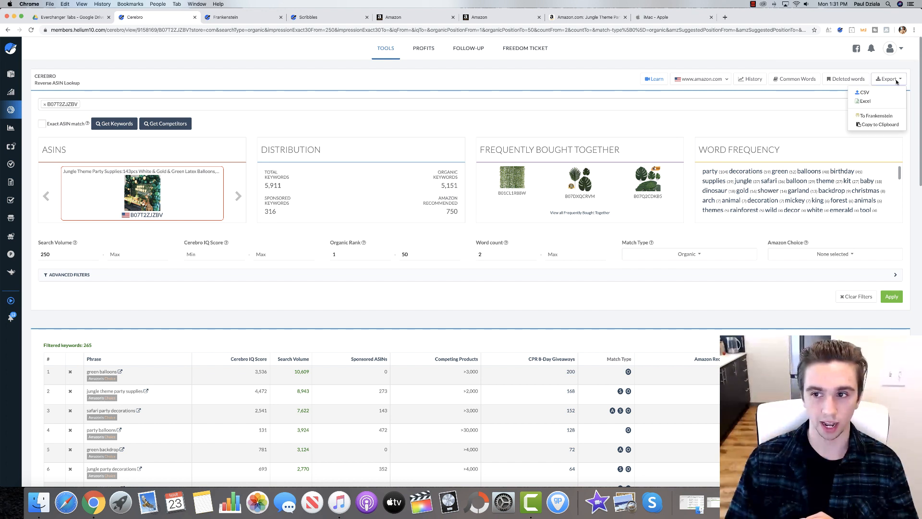
pyautogui.click(868, 117)
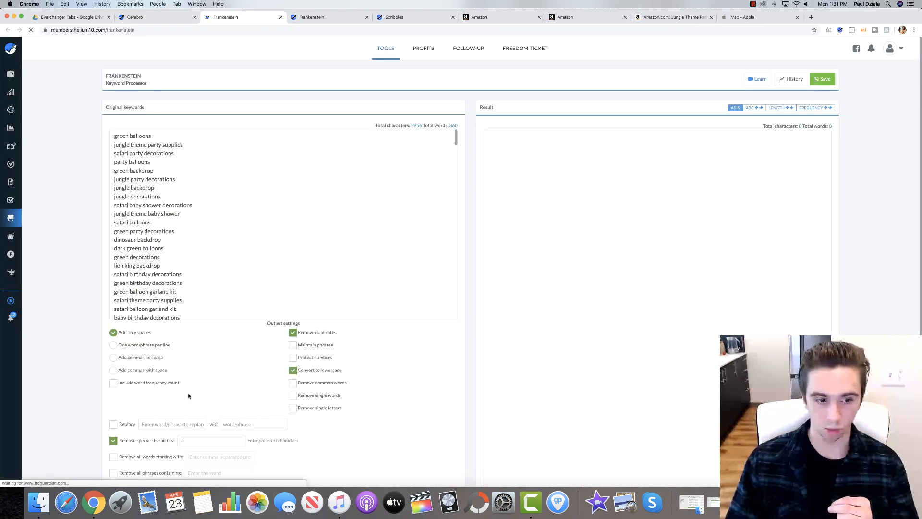
# - Set Frankenstein's output to one word/phrase per line with word frequency count, and sort the result by frequency
pyautogui.click(113, 345)
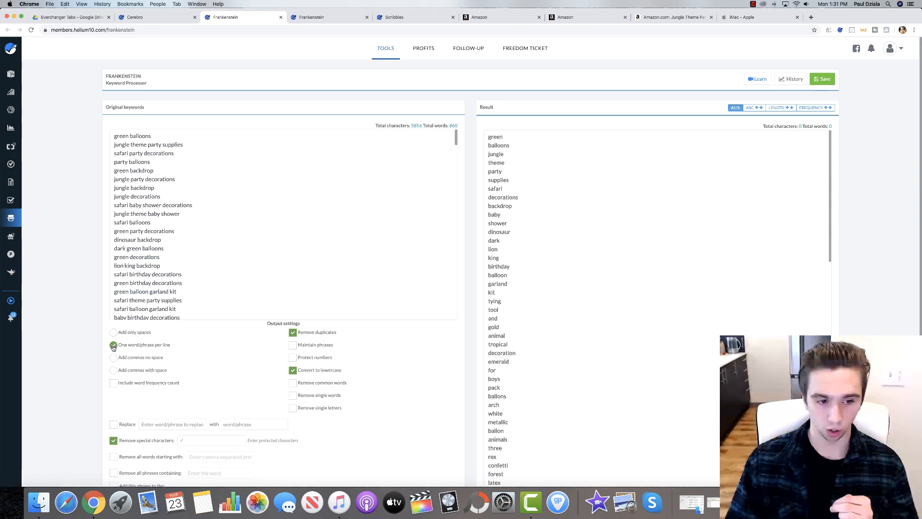
pyautogui.click(114, 383)
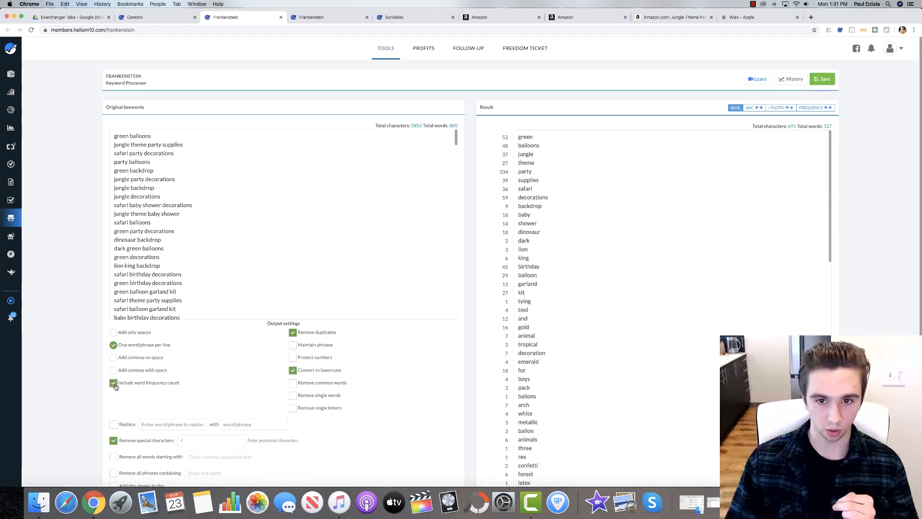
pyautogui.click(815, 109)
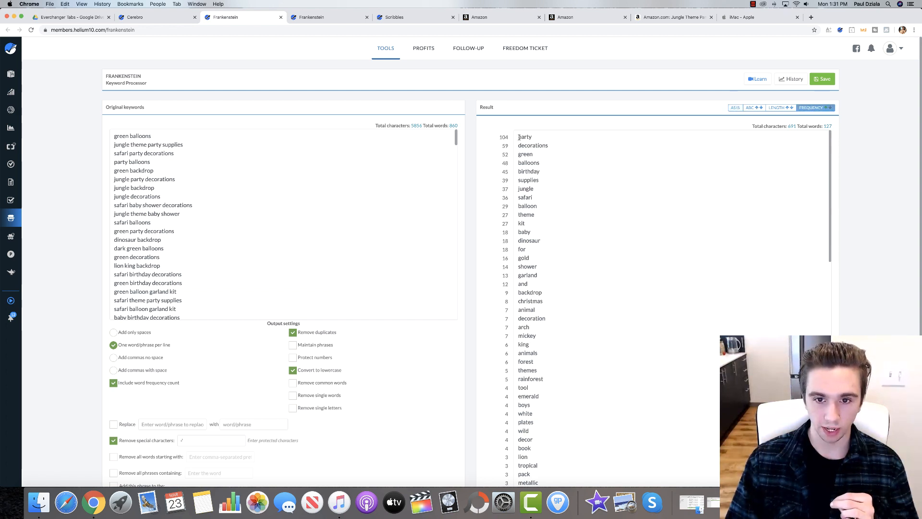
# - Copy the most frequent result words, starting at "party", from Frankenstein into the Search Terms field in Scribbles
pyautogui.moveTo(517, 137); pyautogui.dragTo(561, 467)
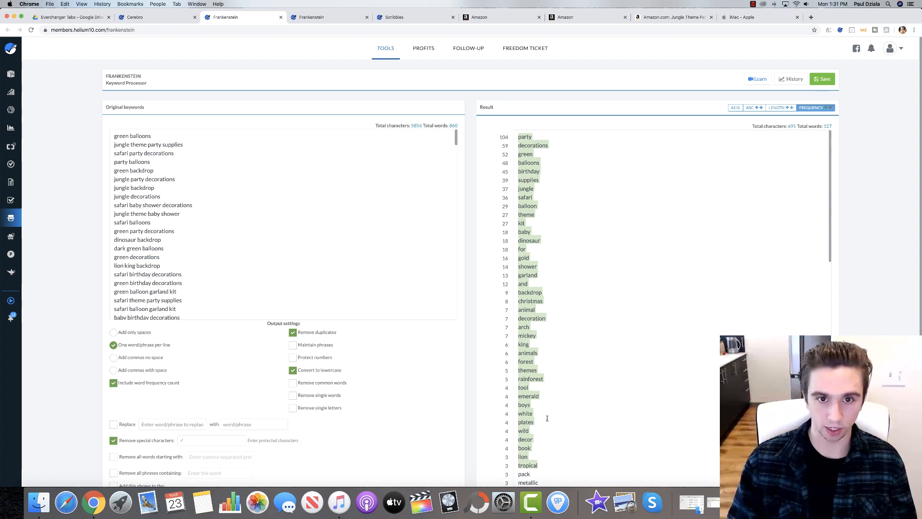
pyautogui.click(386, 17)
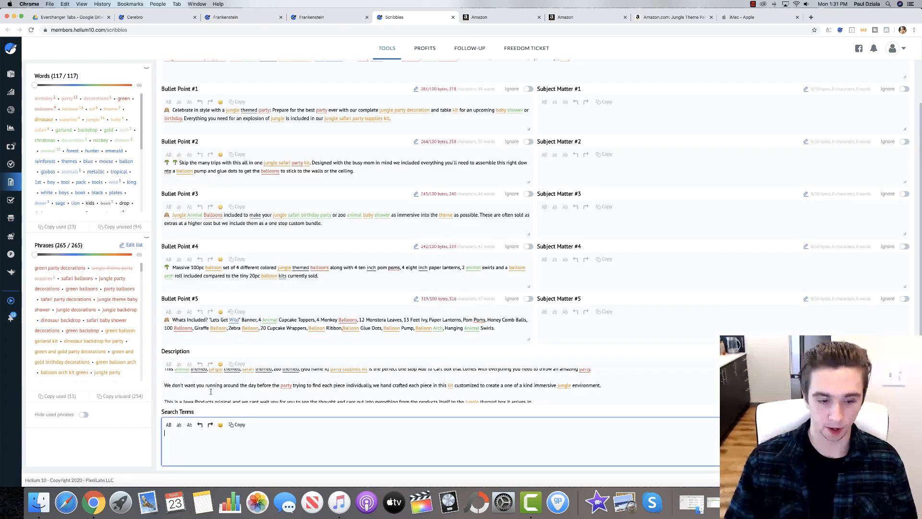
pyautogui.click(205, 444)
pyautogui.press('super+v')
pyautogui.scroll(10, 205, 444)
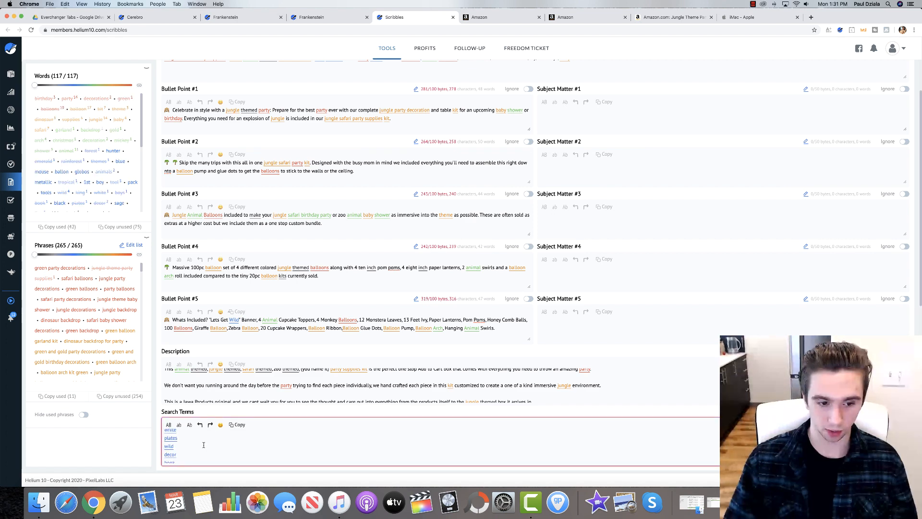
pyautogui.scroll(2, 202, 445)
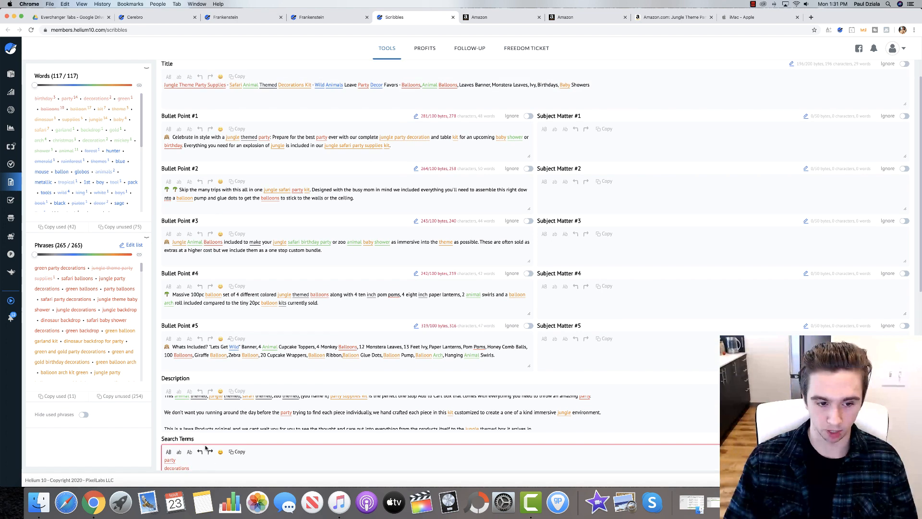
pyautogui.scroll(-5, 214, 419)
pyautogui.scroll(3, 214, 420)
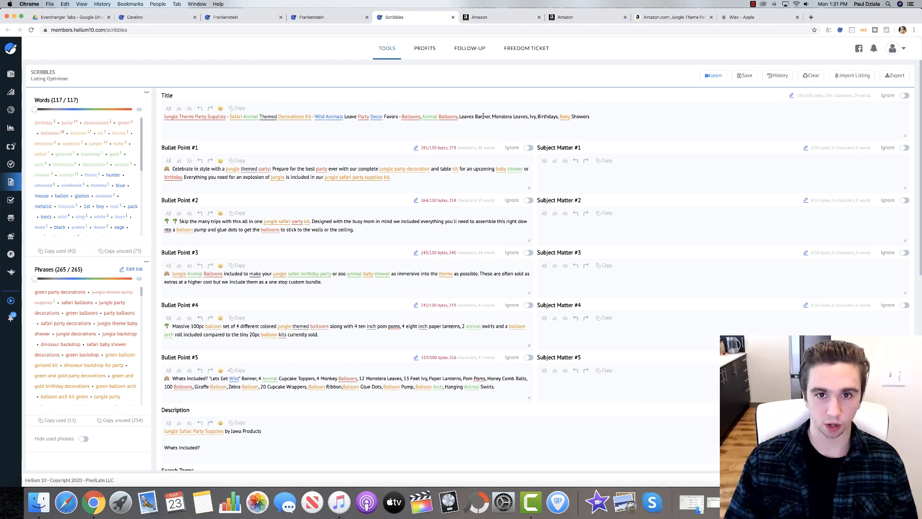
pyautogui.click(494, 19)
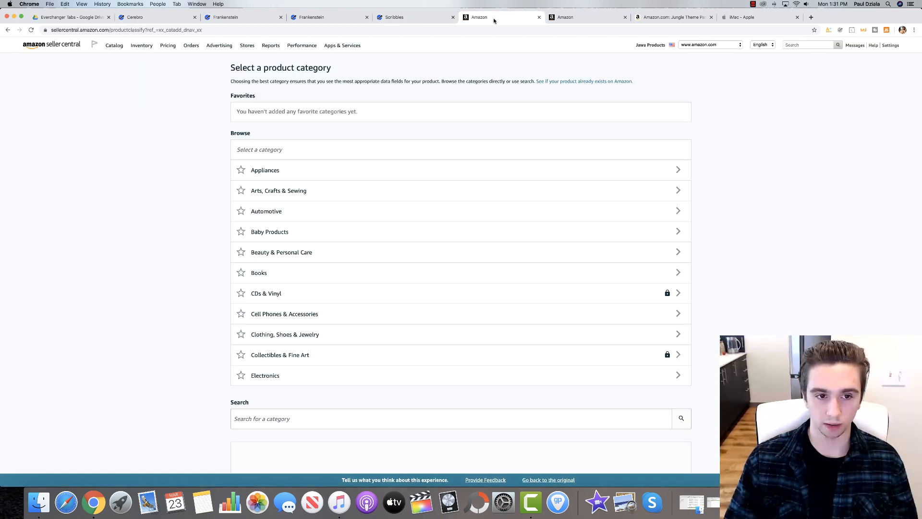
pyautogui.click(416, 17)
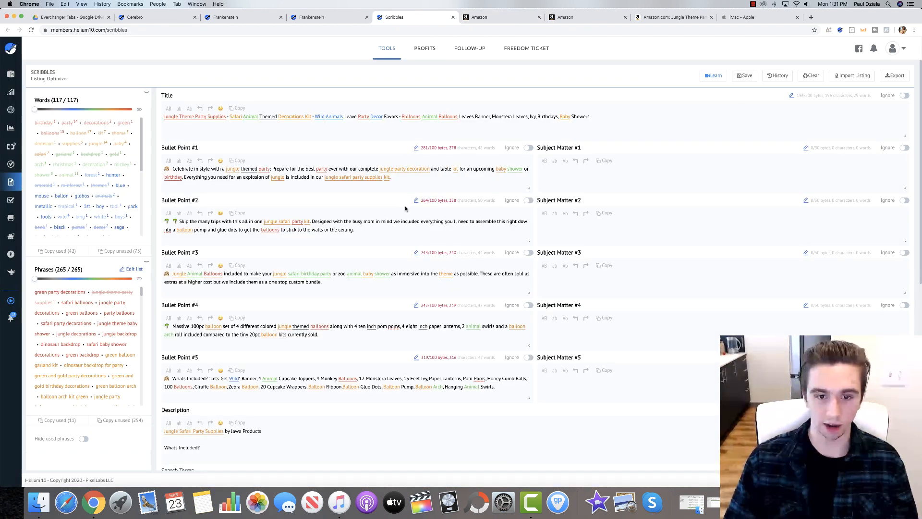
pyautogui.scroll(-1, 405, 208)
pyautogui.scroll(1, 425, 267)
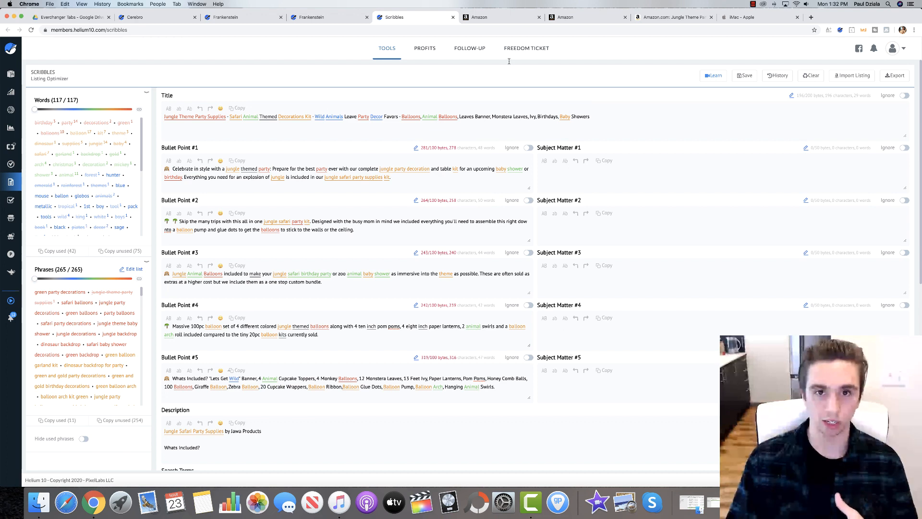
# - Switch to Amazon Seller Central, search the product categories for "jungle theme party supplies" and look through the matches
pyautogui.click(505, 18)
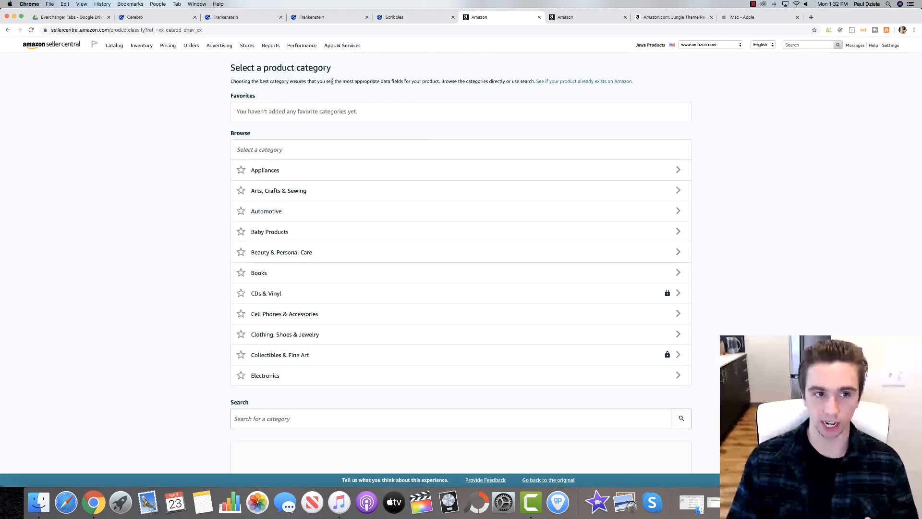
pyautogui.moveTo(111, 44)
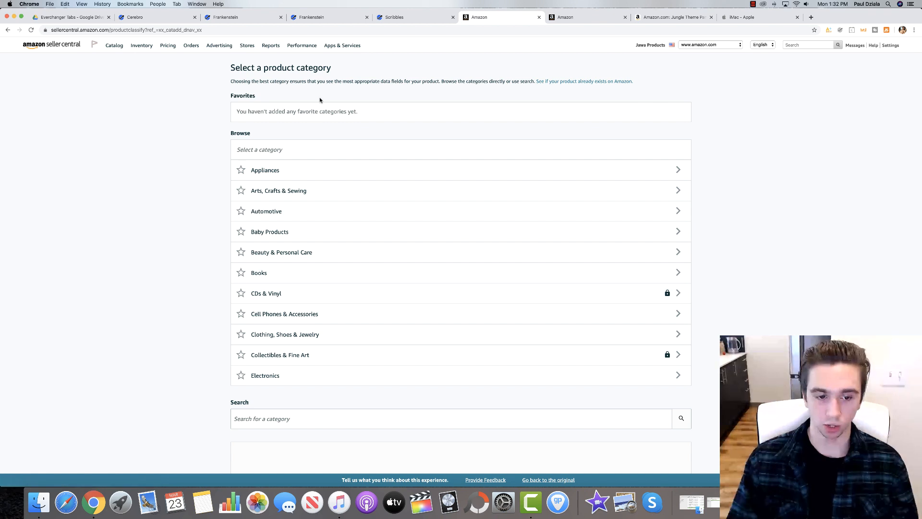
pyautogui.click(295, 416)
pyautogui.write('jun')
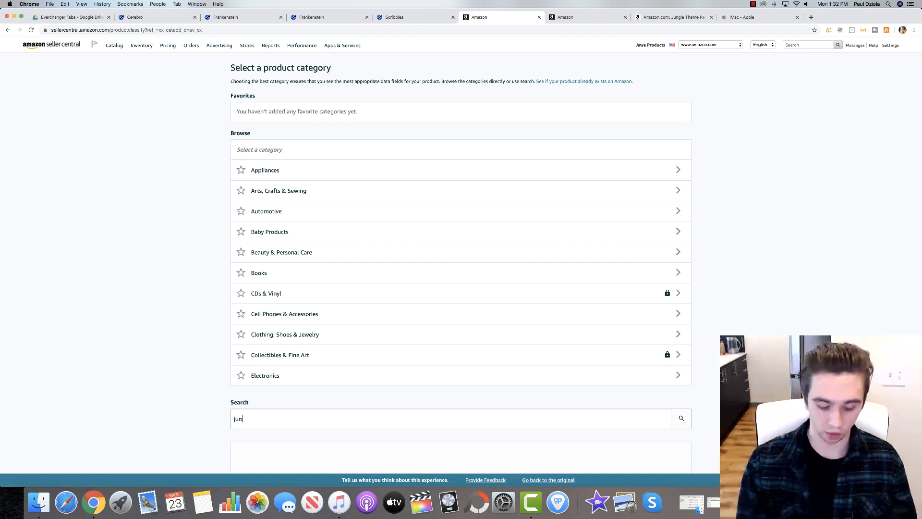
pyautogui.write('gle theme')
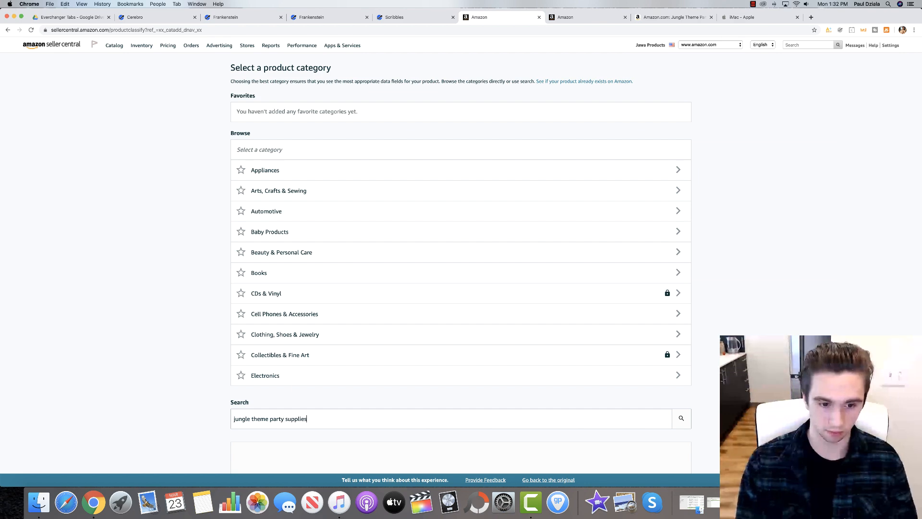
pyautogui.write(' party supplies')
pyautogui.press('Return')
pyautogui.scroll(-2, 324, 410)
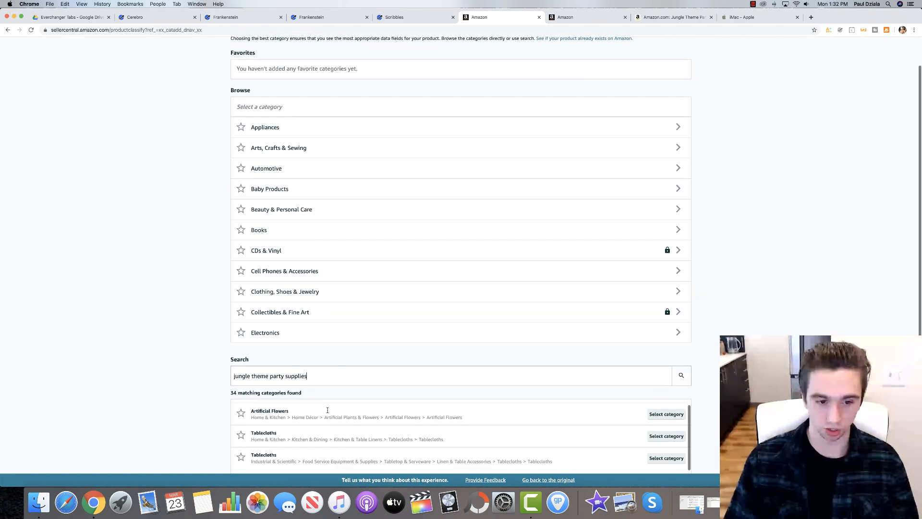
pyautogui.scroll(2, 327, 409)
pyautogui.scroll(-5, 189, 418)
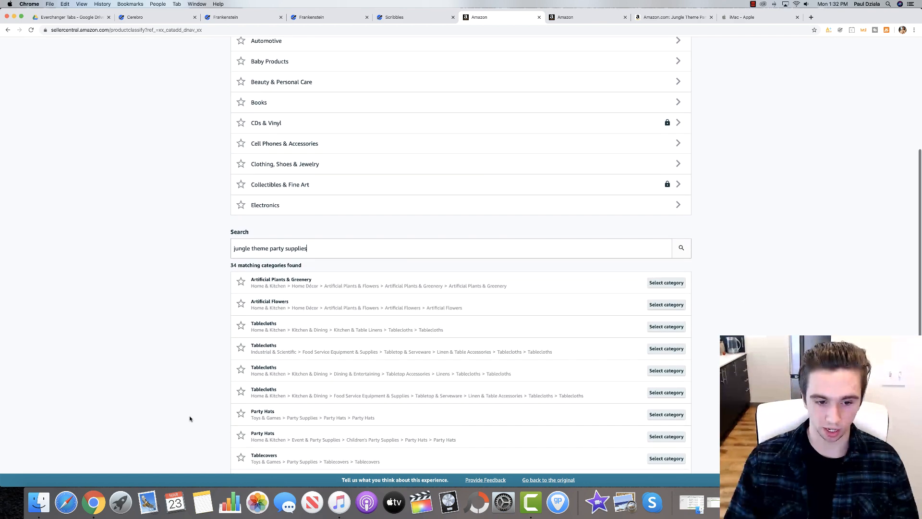
pyautogui.scroll(-1, 189, 418)
pyautogui.scroll(-3, 289, 399)
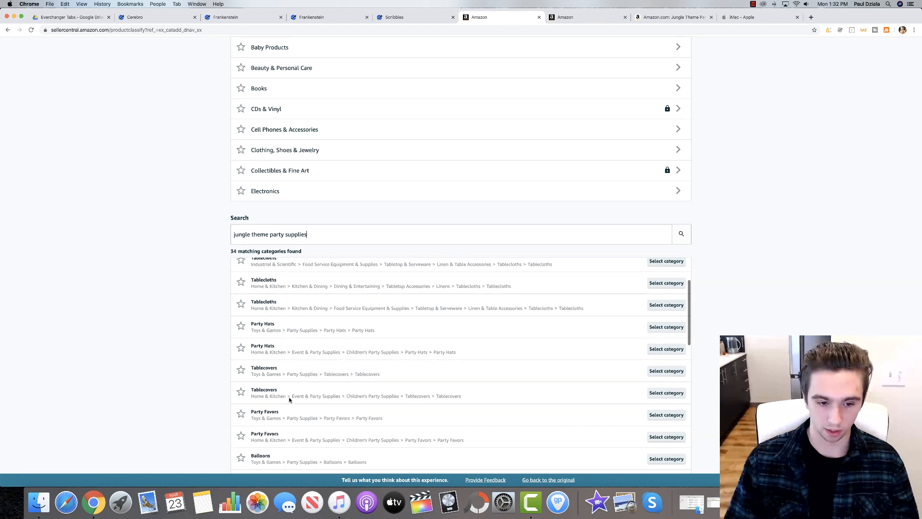
pyautogui.scroll(-1, 289, 398)
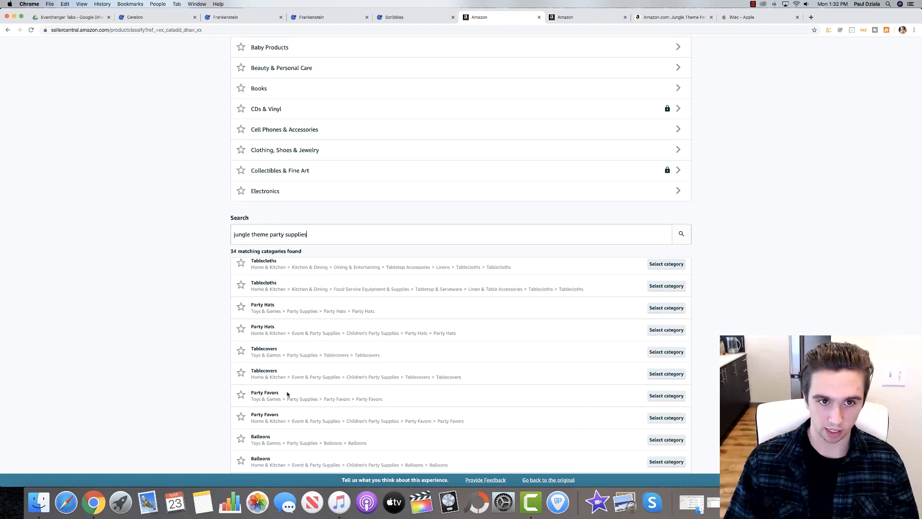
# - Check the competing jungle theme party supplies product page on Amazon for the categories in its Best Sellers Rank
pyautogui.click(672, 17)
pyautogui.scroll(-5, 402, 295)
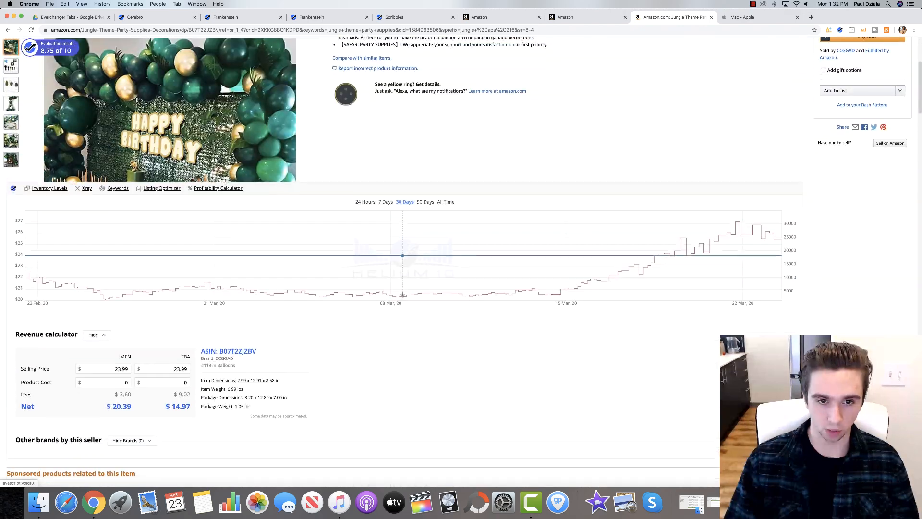
pyautogui.scroll(-15, 402, 295)
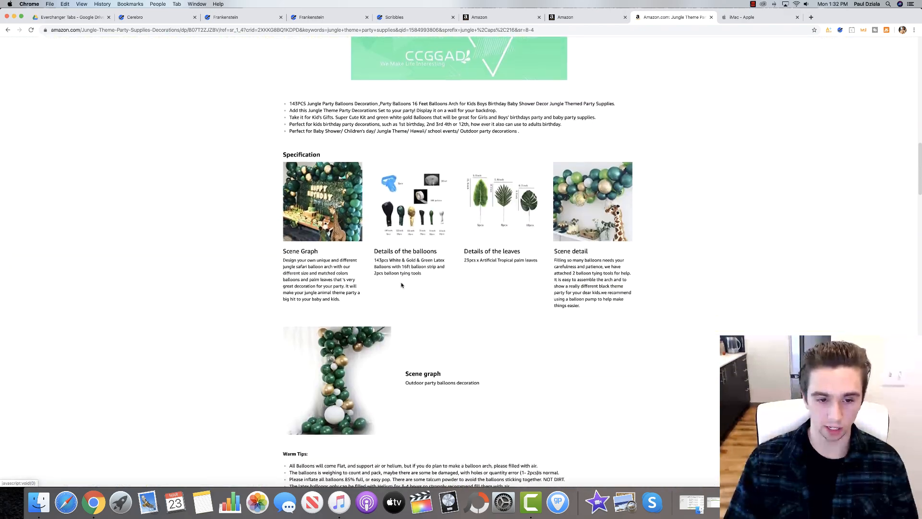
pyautogui.scroll(-3, 401, 285)
pyautogui.scroll(3, 479, 324)
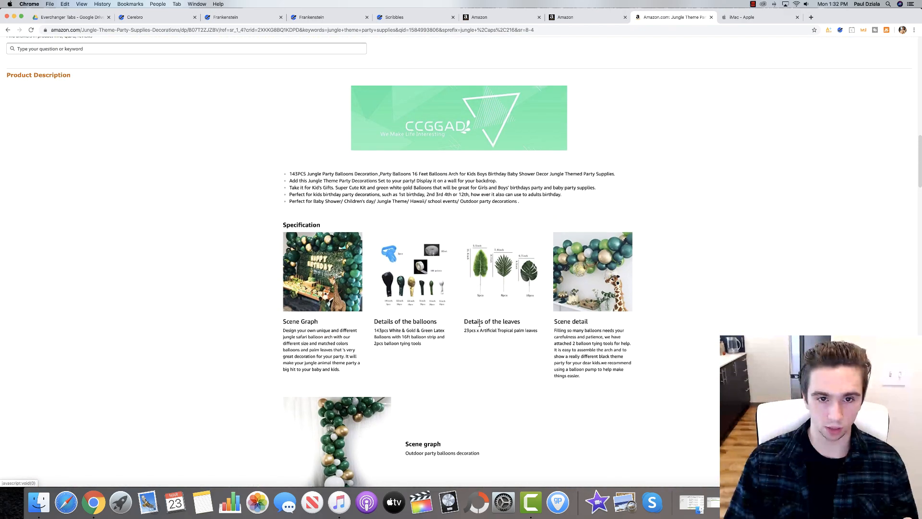
pyautogui.scroll(-7, 480, 324)
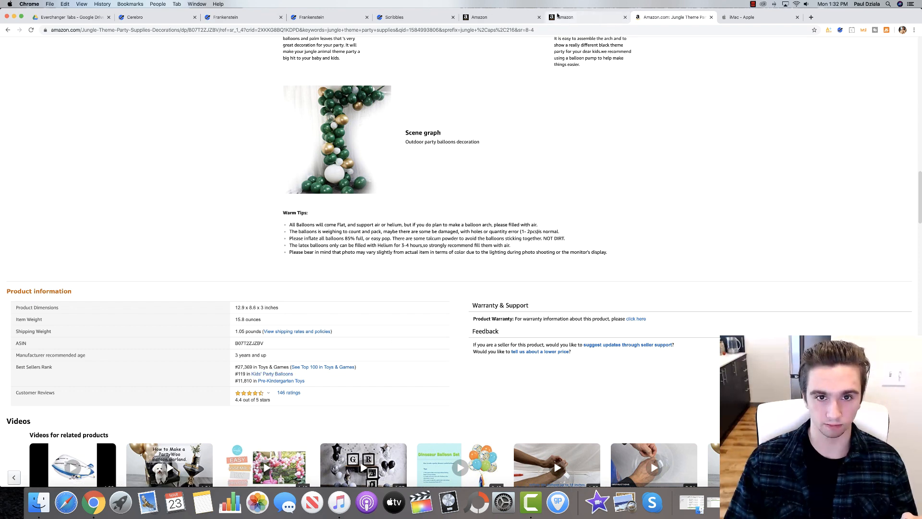
# - Return to Seller Central and select the Balloons category under Toys & Games > Party Supplies for the new listing
pyautogui.click(494, 17)
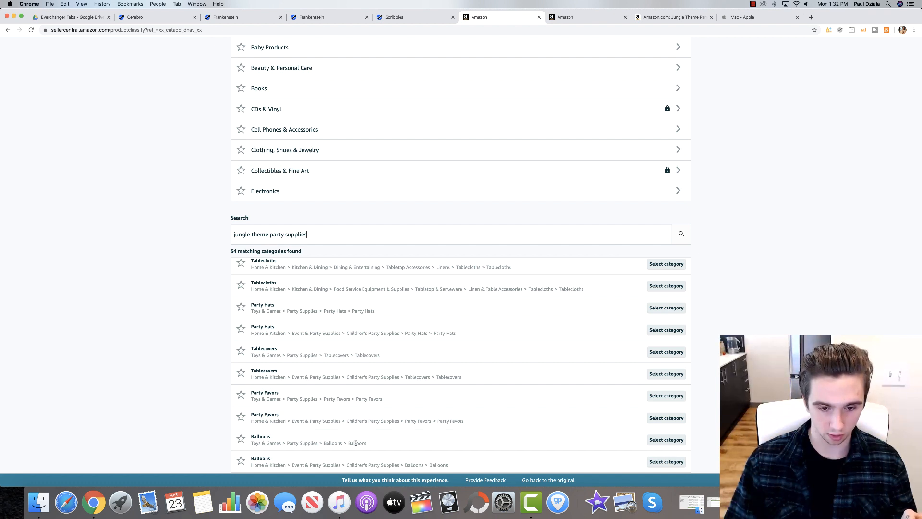
pyautogui.scroll(-2, 356, 442)
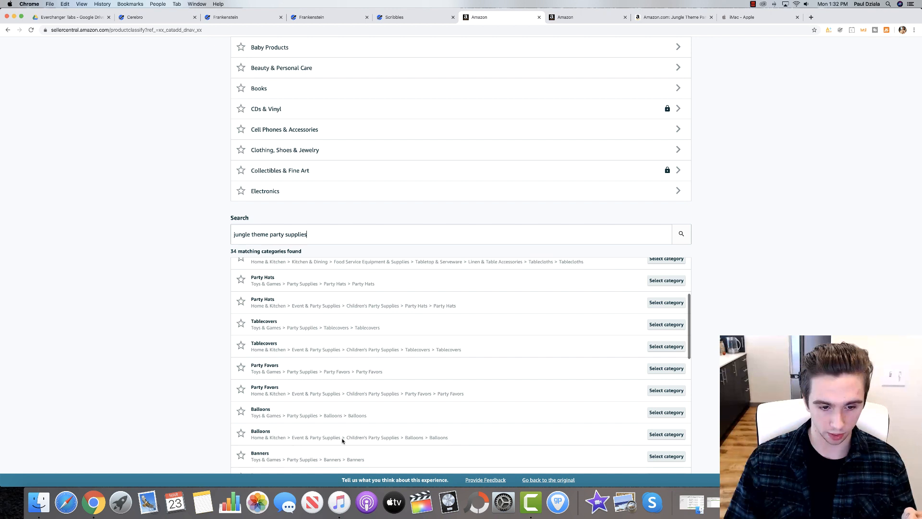
pyautogui.scroll(-1, 342, 440)
pyautogui.scroll(-4, 273, 449)
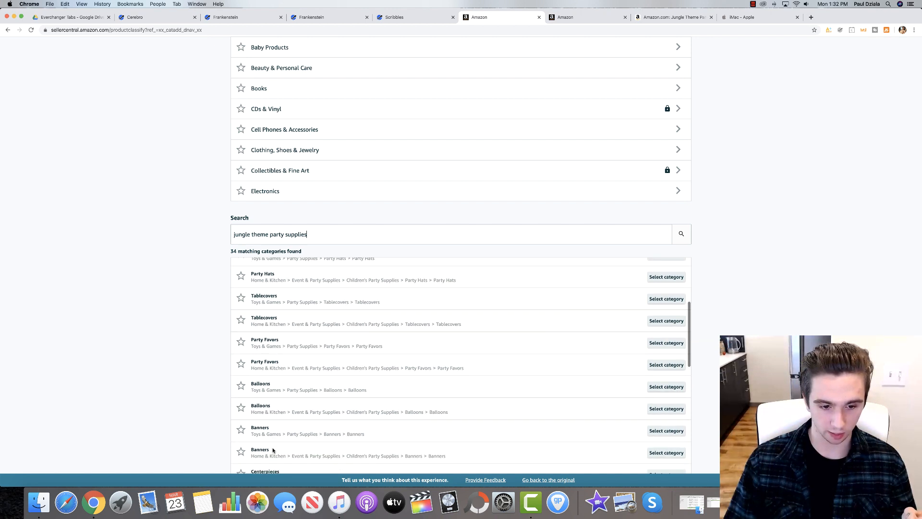
pyautogui.scroll(2, 272, 450)
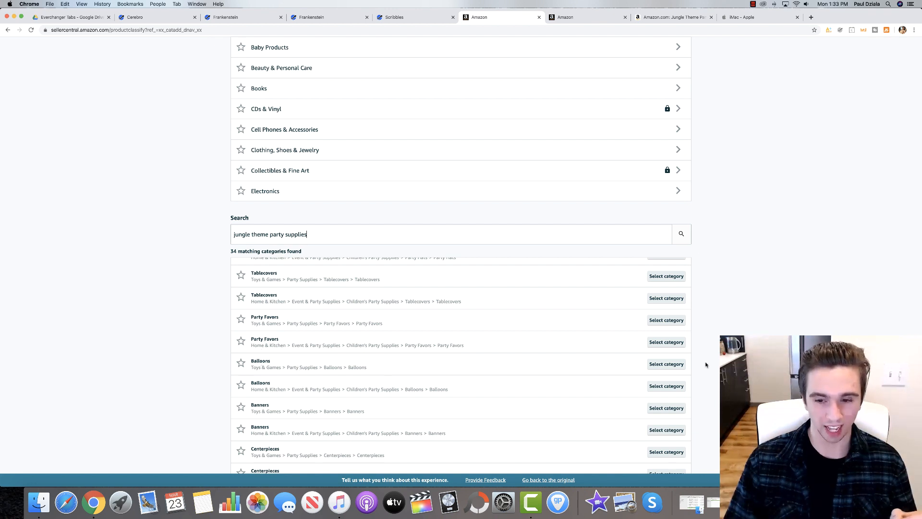
pyautogui.click(659, 366)
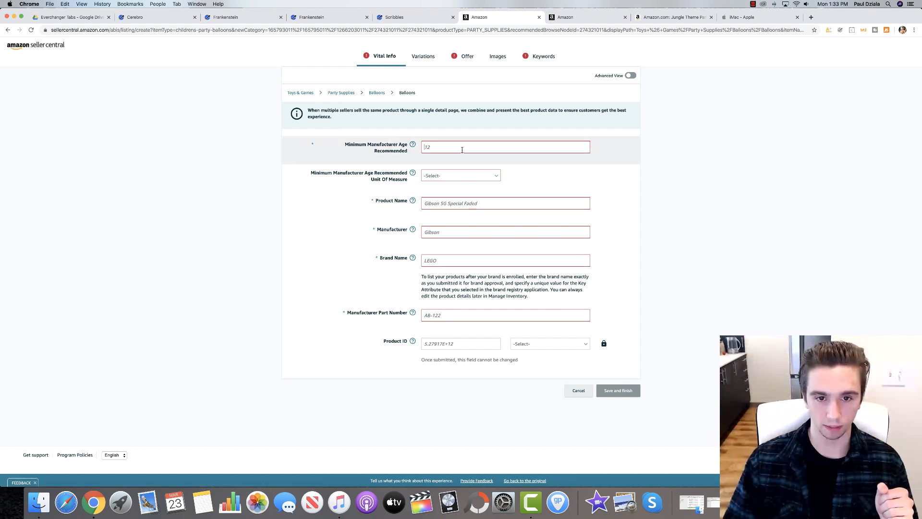
# - Check the help for the minimum manufacturer age and turn on Advanced View for the listing form
pyautogui.moveTo(413, 142)
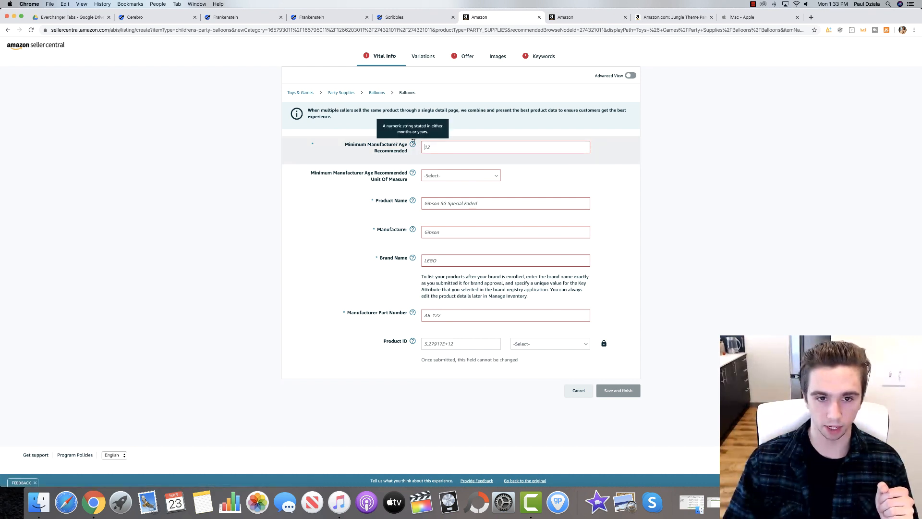
pyautogui.click(456, 149)
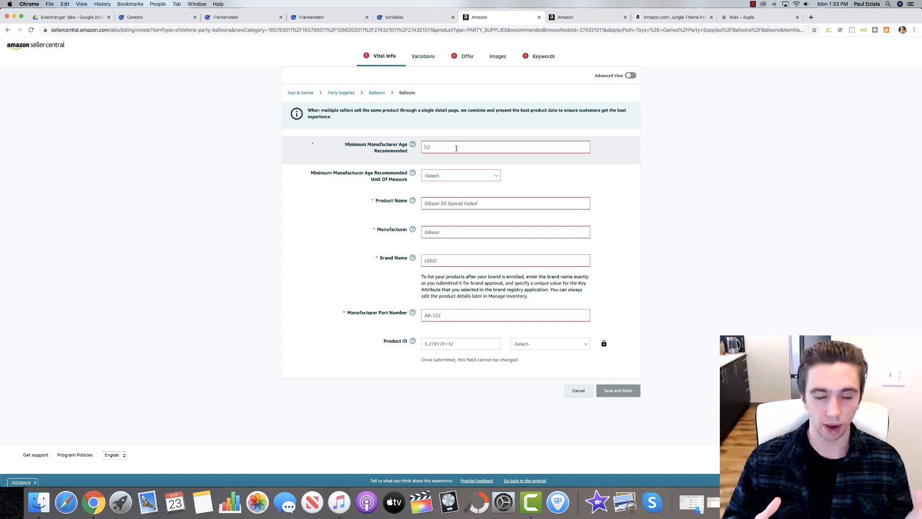
pyautogui.click(629, 75)
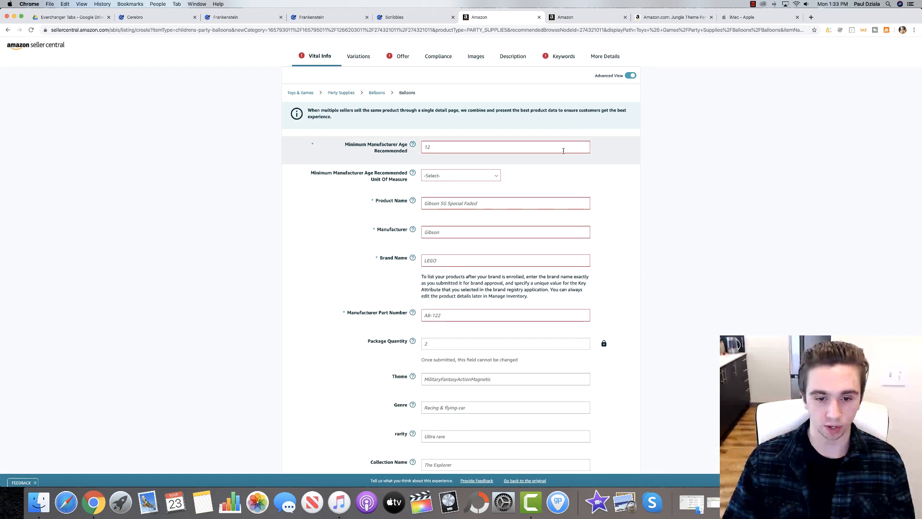
pyautogui.scroll(-3, 564, 153)
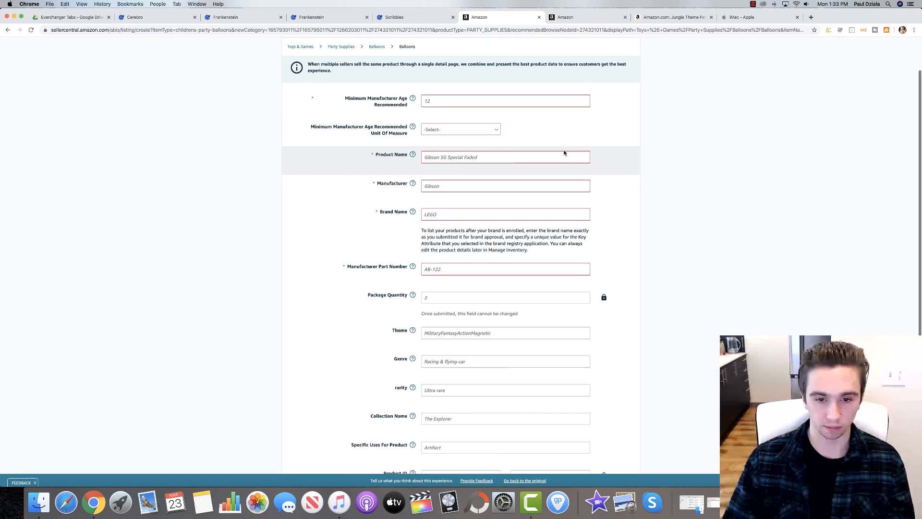
pyautogui.scroll(3, 473, 159)
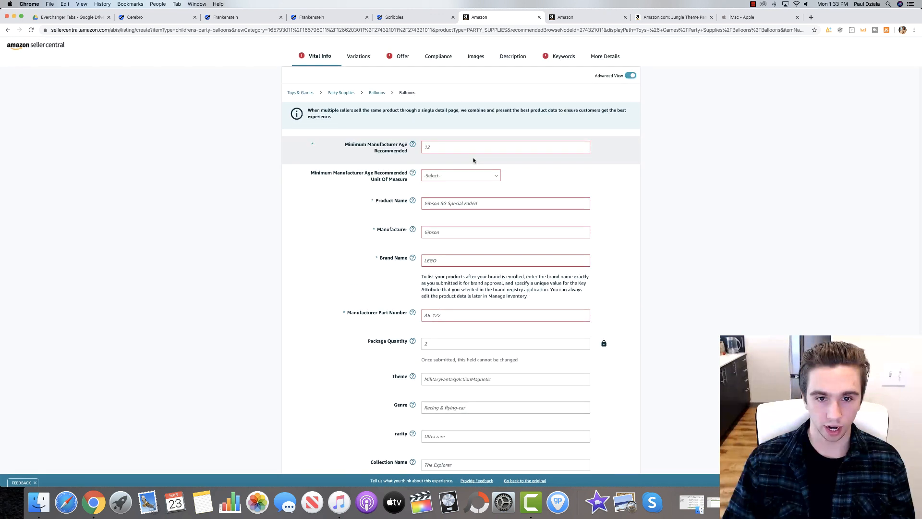
# - Set the minimum manufacturer age recommended to 3, with Years as the unit of measure
pyautogui.click(460, 177)
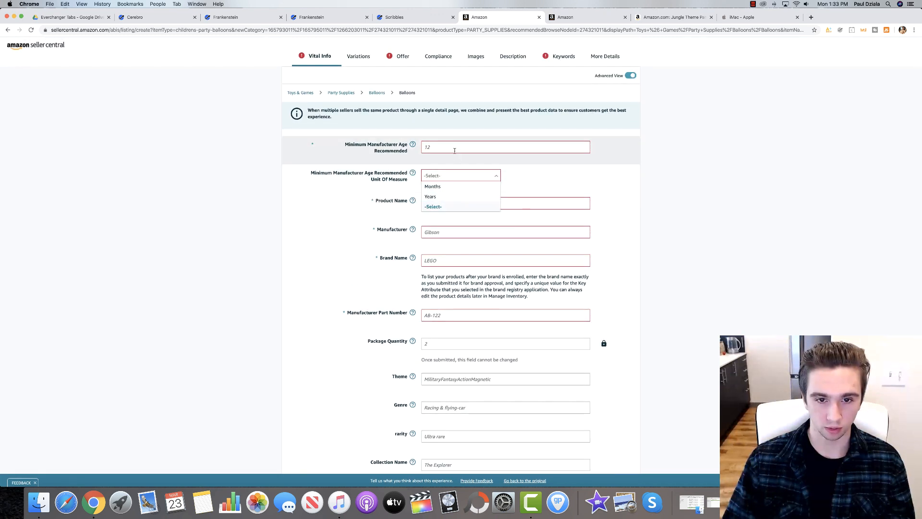
pyautogui.click(454, 148)
pyautogui.write('3')
pyautogui.click(458, 180)
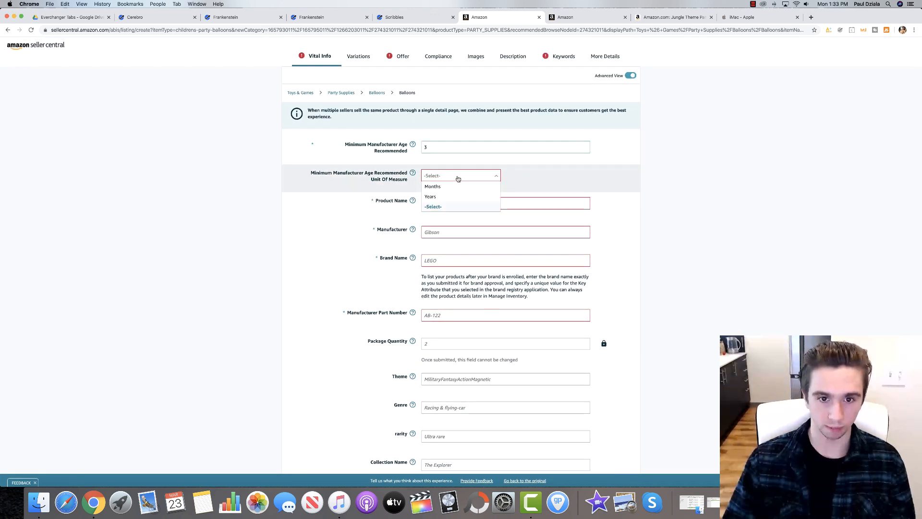
pyautogui.click(455, 197)
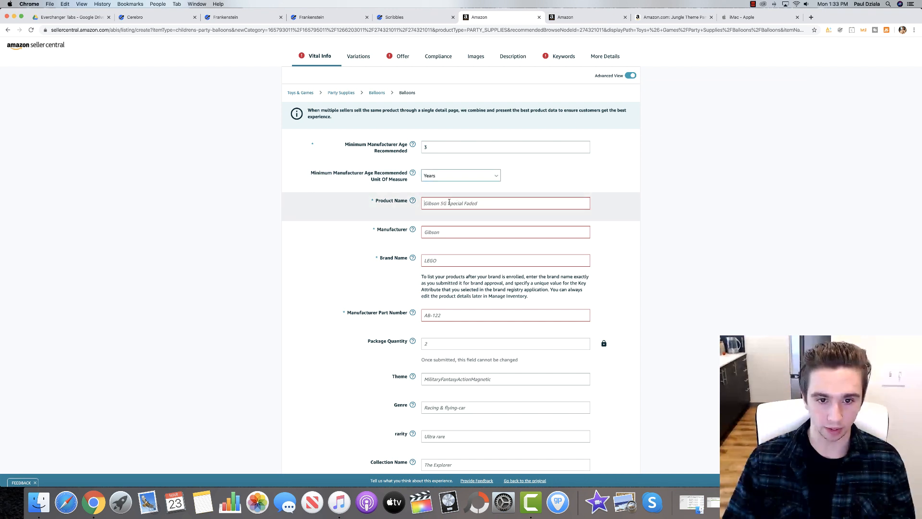
# - Copy the full listing title from Scribbles into the Product Name field of the Seller Central form
pyautogui.click(487, 205)
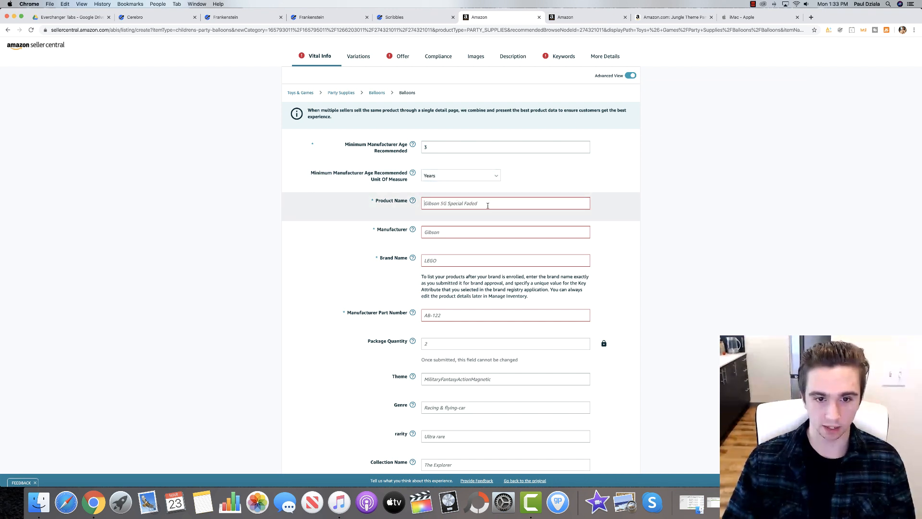
pyautogui.click(395, 17)
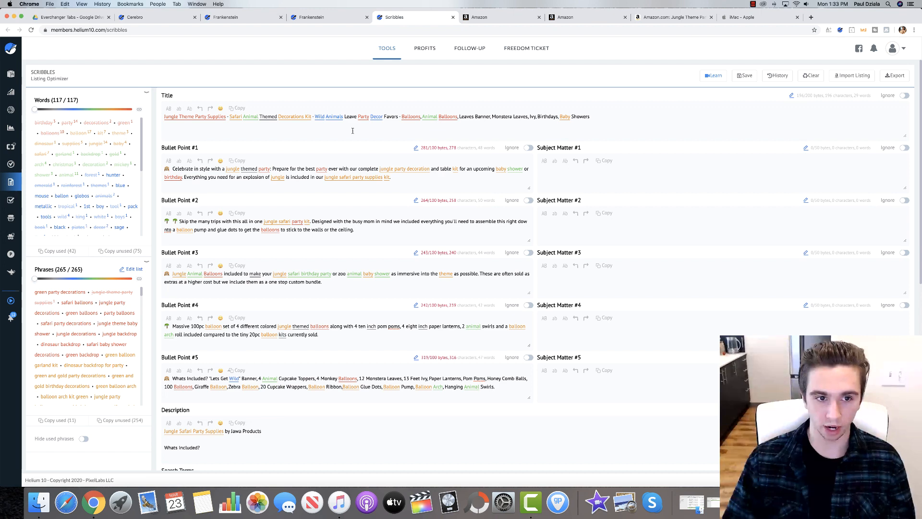
pyautogui.click(163, 117)
pyautogui.press('super+a')
pyautogui.press('super+c')
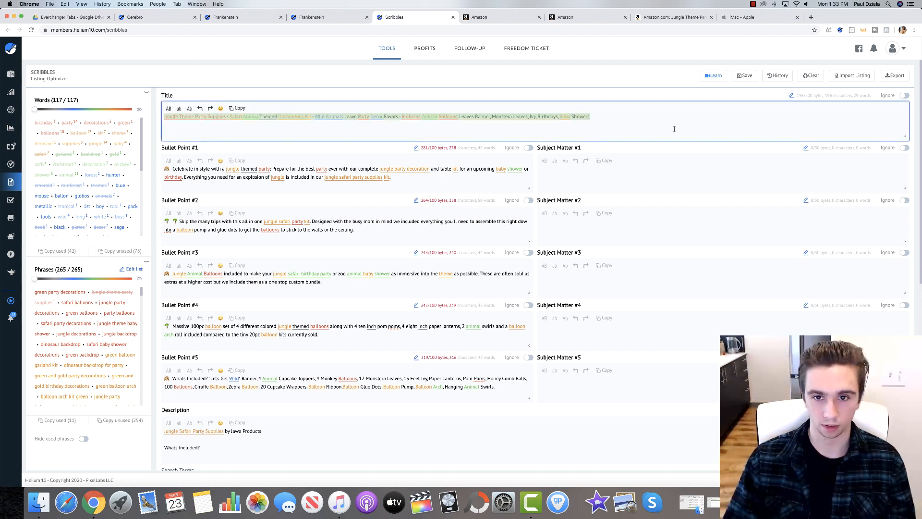
pyautogui.click(490, 22)
pyautogui.click(480, 203)
pyautogui.press('super+v')
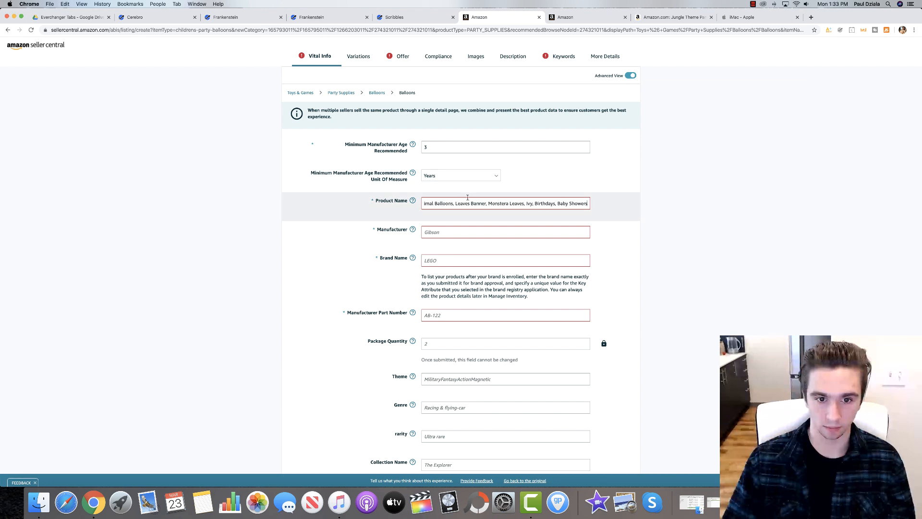
# - Enter "Jawa Products" as both the Manufacturer and the Brand Name
pyautogui.click(460, 233)
pyautogui.write('Jawa Products')
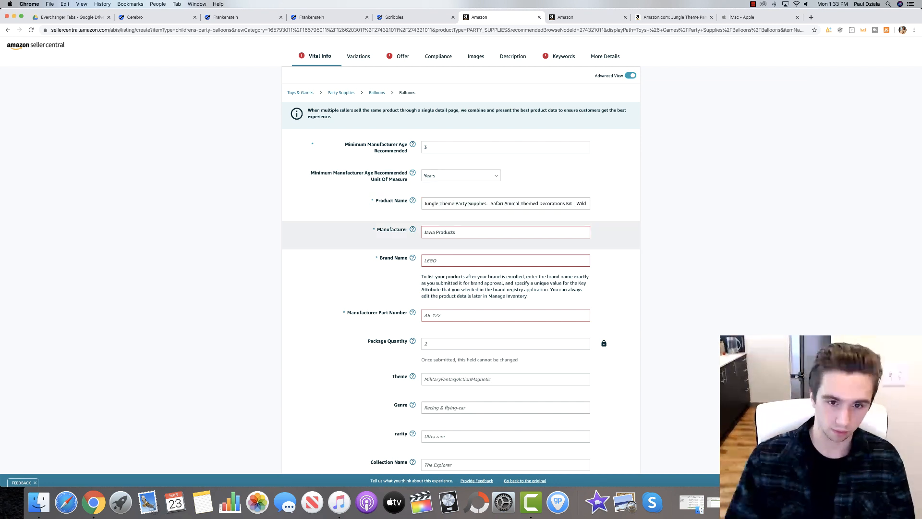
pyautogui.click(450, 260)
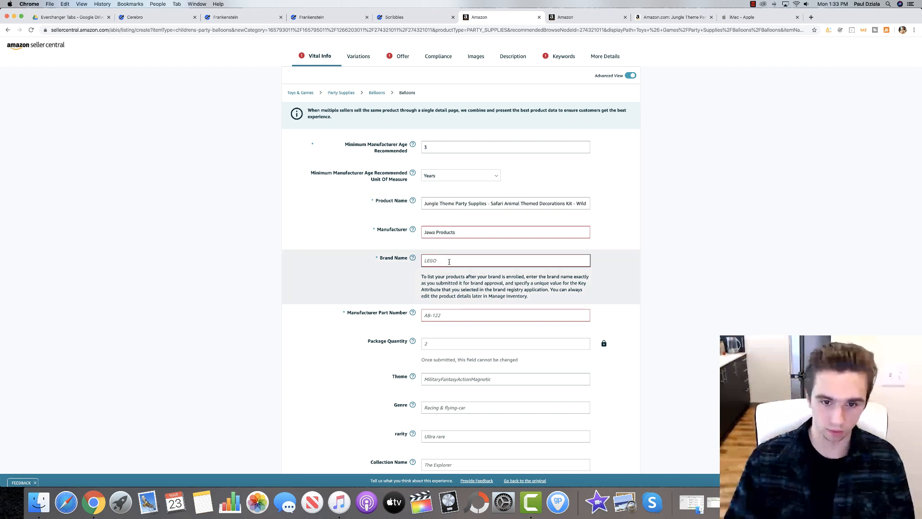
pyautogui.click(450, 273)
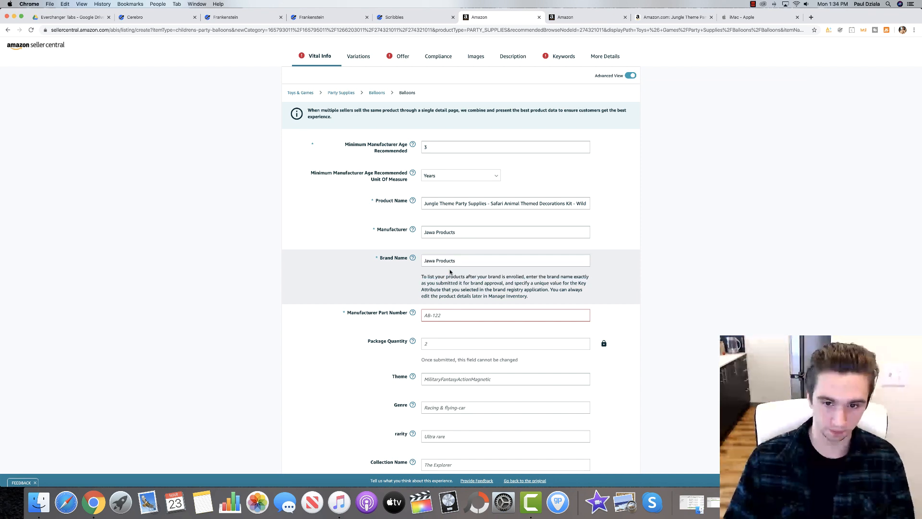
# - Enter JPS0001 as the Manufacturer Part Number and set the Package Quantity to 1
pyautogui.scroll(-1, 581, 279)
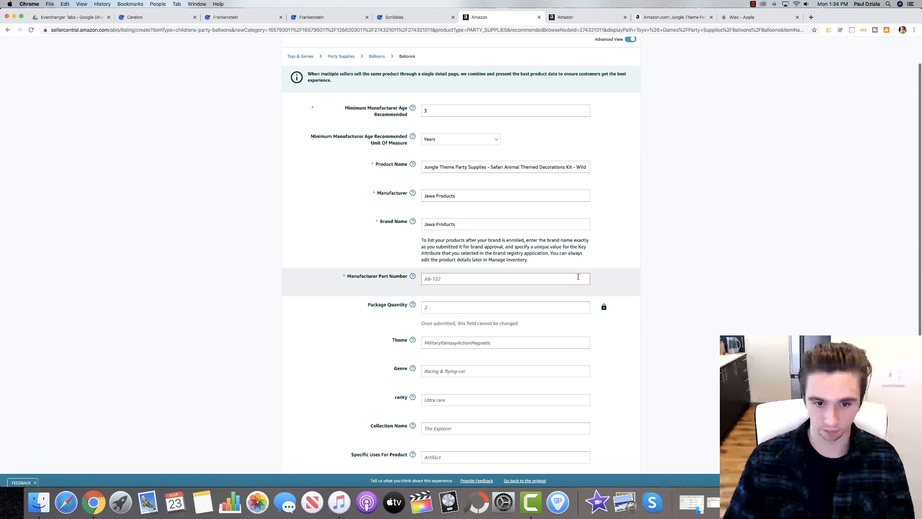
pyautogui.click(495, 282)
pyautogui.write('JPS')
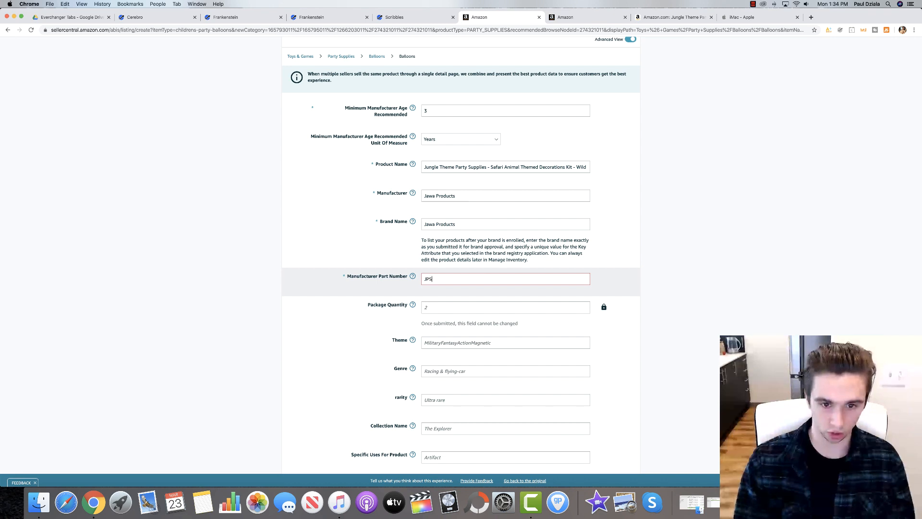
pyautogui.write('0001')
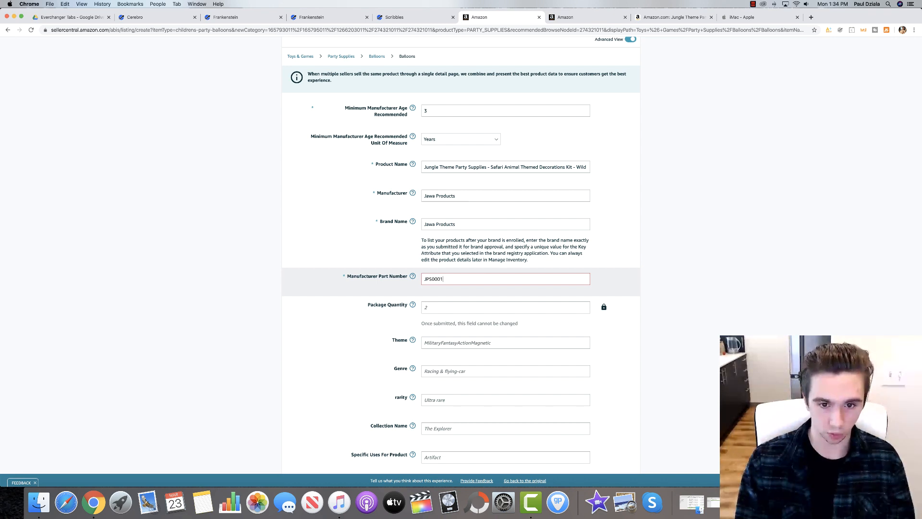
pyautogui.press('Tab')
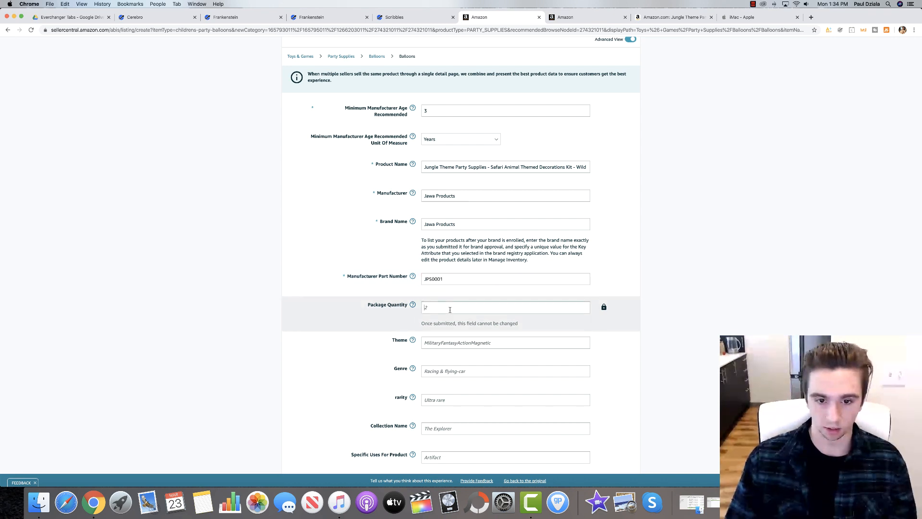
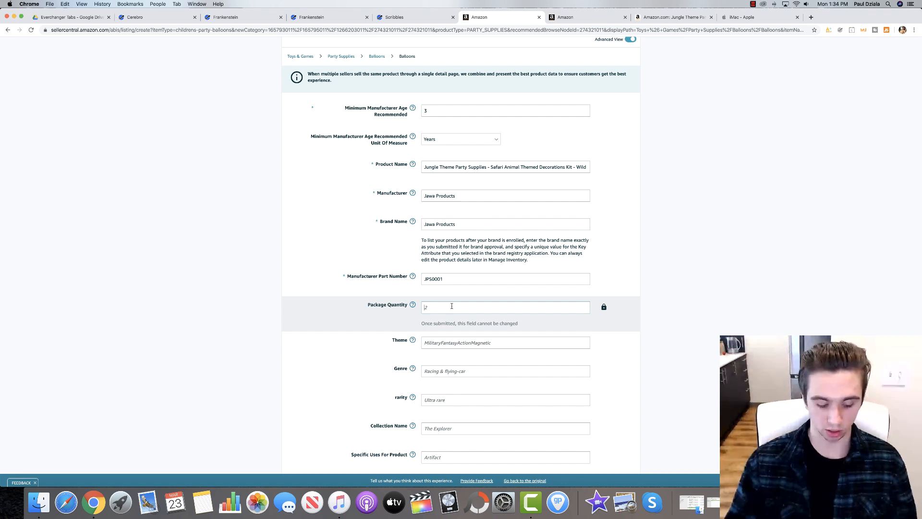
# - Enter "jungle" as the Theme of the listing
pyautogui.scroll(-2, 413, 307)
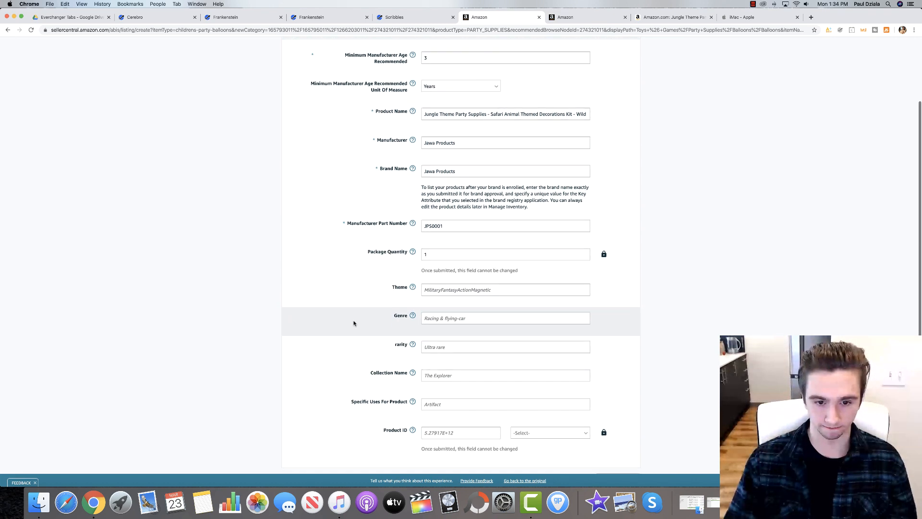
pyautogui.click(457, 287)
pyautogui.write('jungle')
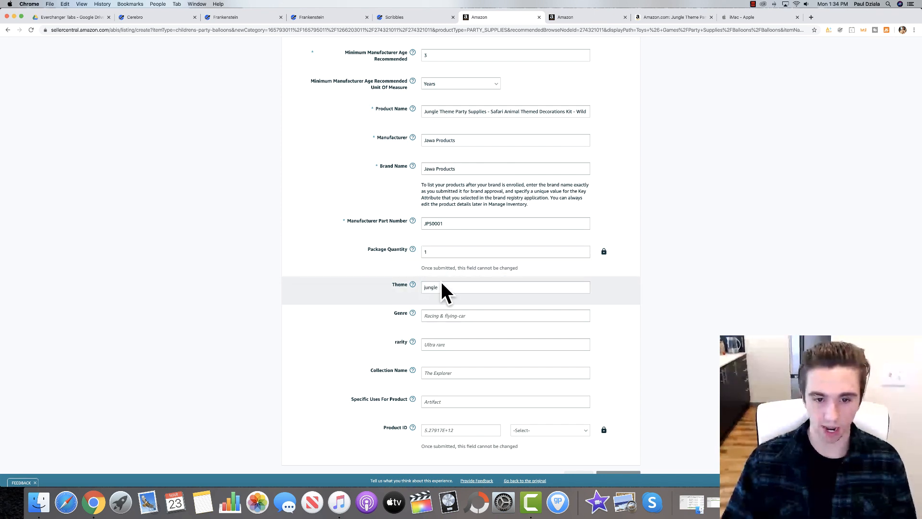
pyautogui.scroll(-1, 425, 307)
pyautogui.click(422, 303)
pyautogui.scroll(-1, 422, 305)
pyautogui.click(457, 400)
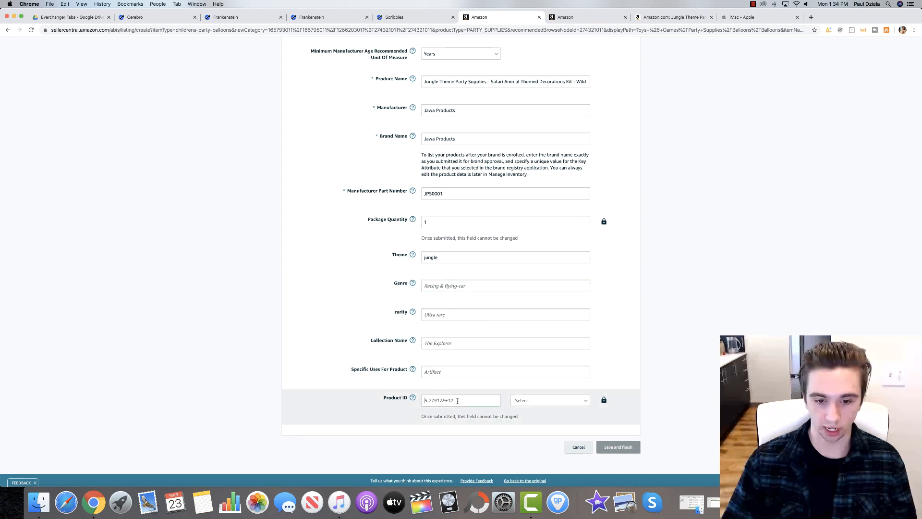
pyautogui.click(543, 401)
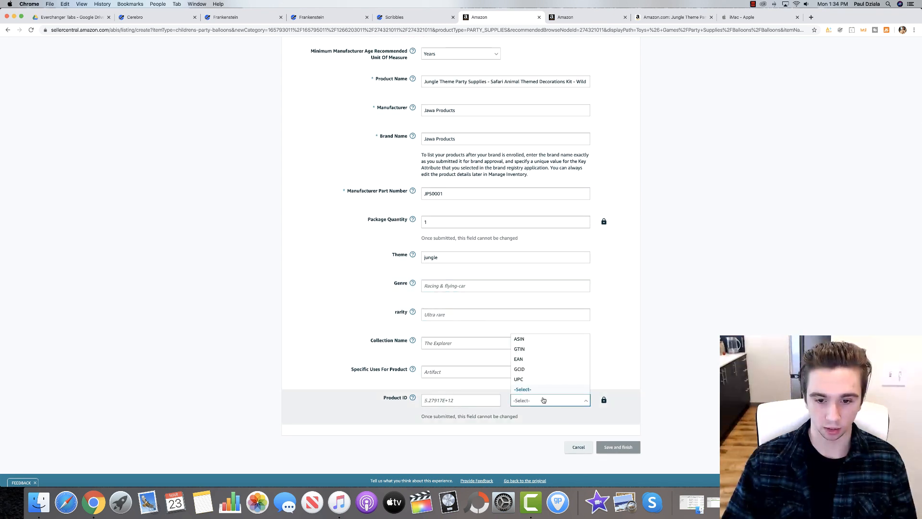
pyautogui.click(535, 379)
pyautogui.click(459, 401)
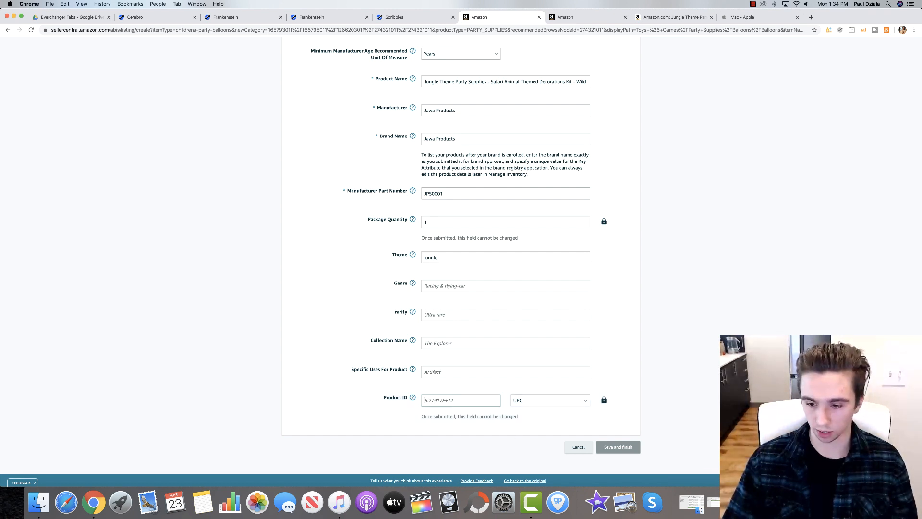
pyautogui.press('super+v')
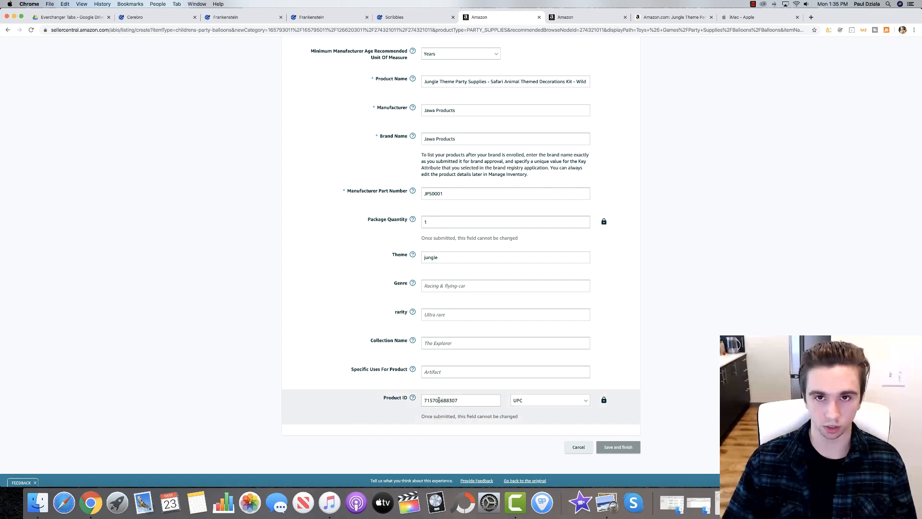
pyautogui.click(567, 403)
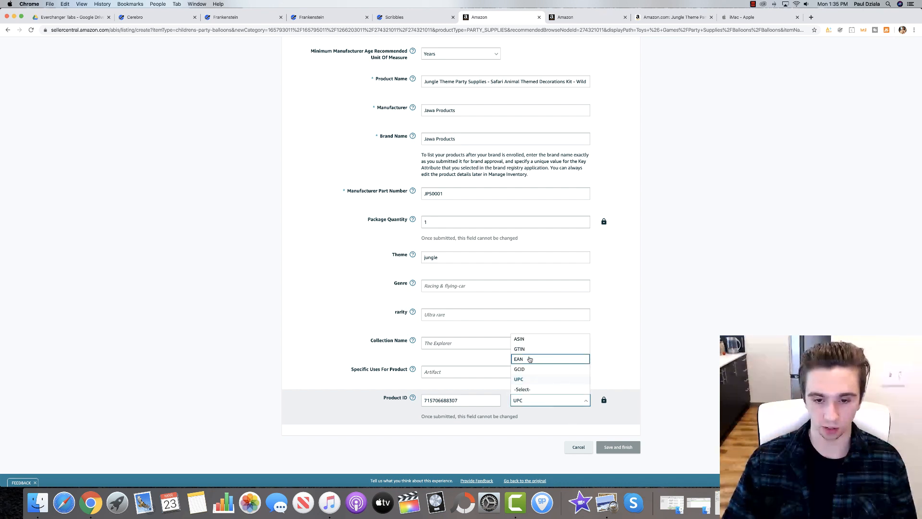
pyautogui.click(709, 374)
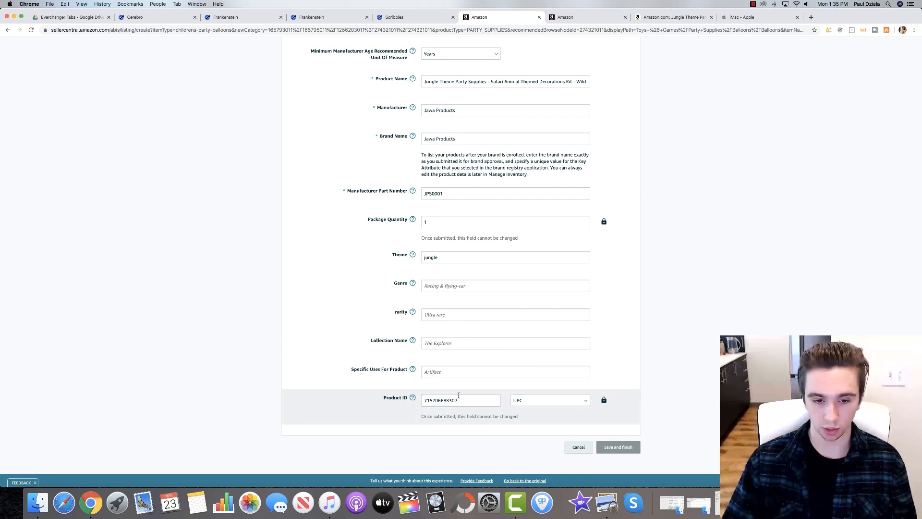
# - Search for barcodesmania in a new browser tab and open the Barcodes Mania website
pyautogui.scroll(5, 349, 403)
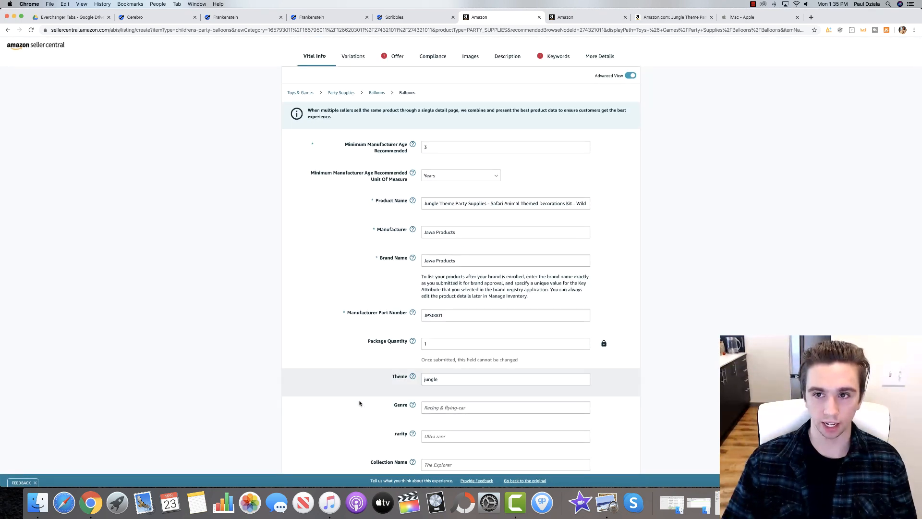
pyautogui.click(811, 17)
pyautogui.write('ba')
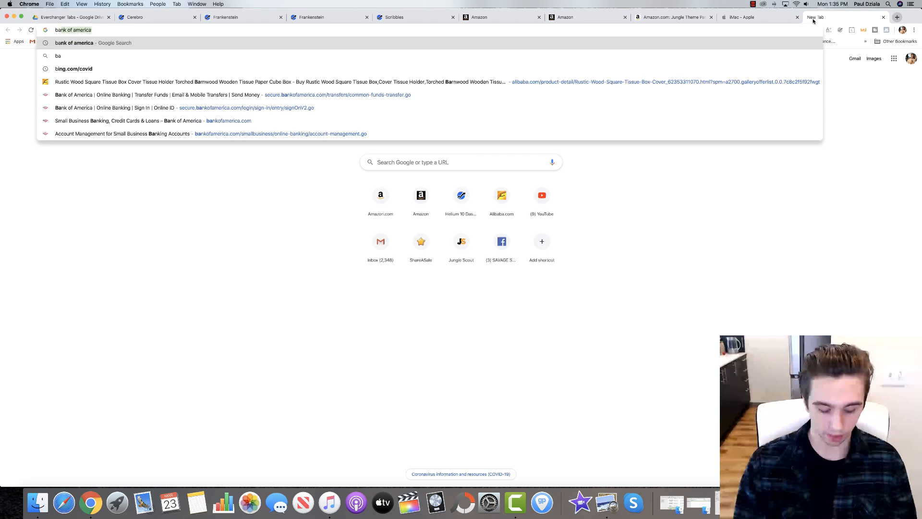
pyautogui.write('rcodes')
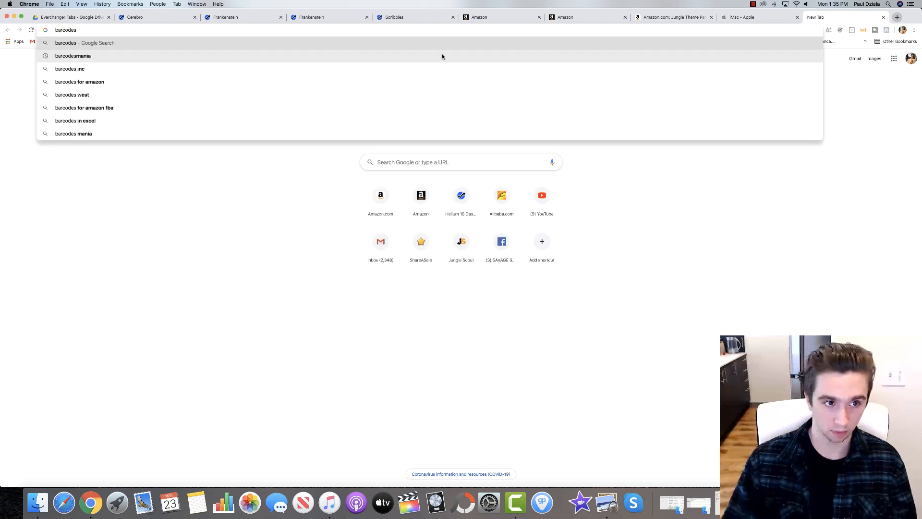
pyautogui.click(221, 54)
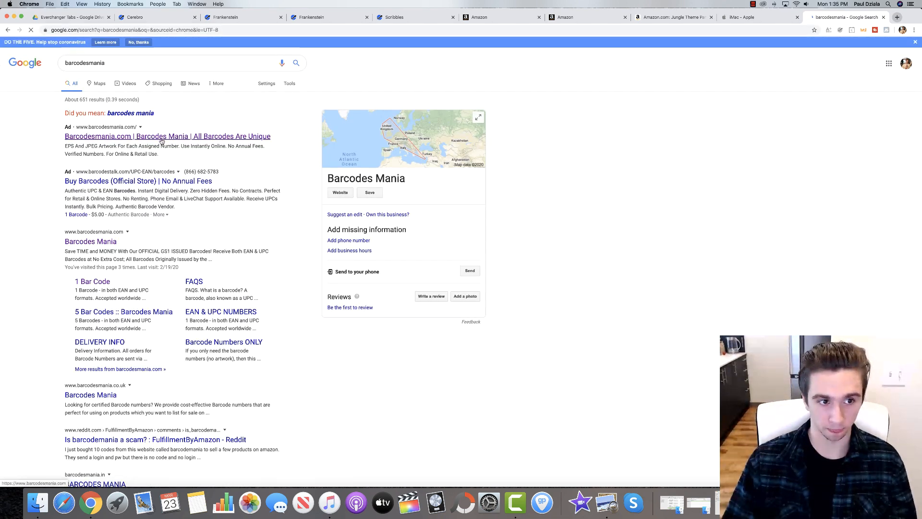
pyautogui.click(161, 138)
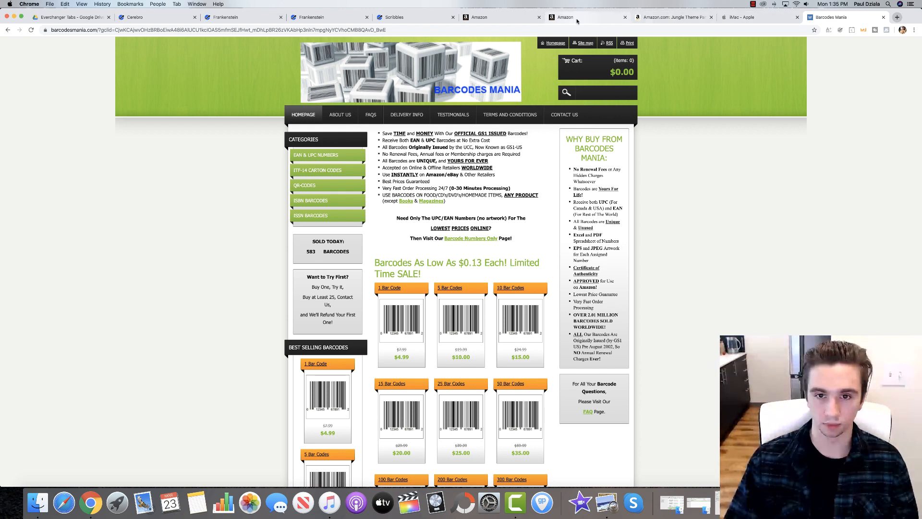
# - Return to the Seller Central listing form, review the Vital Info fields through to the Product ID, and check the Variations page
pyautogui.click(511, 21)
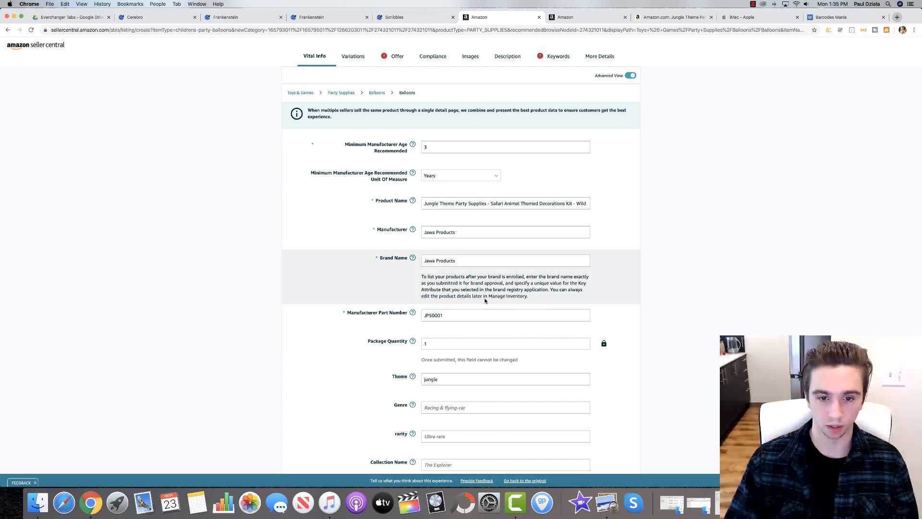
pyautogui.scroll(-1, 494, 299)
pyautogui.scroll(4, 491, 298)
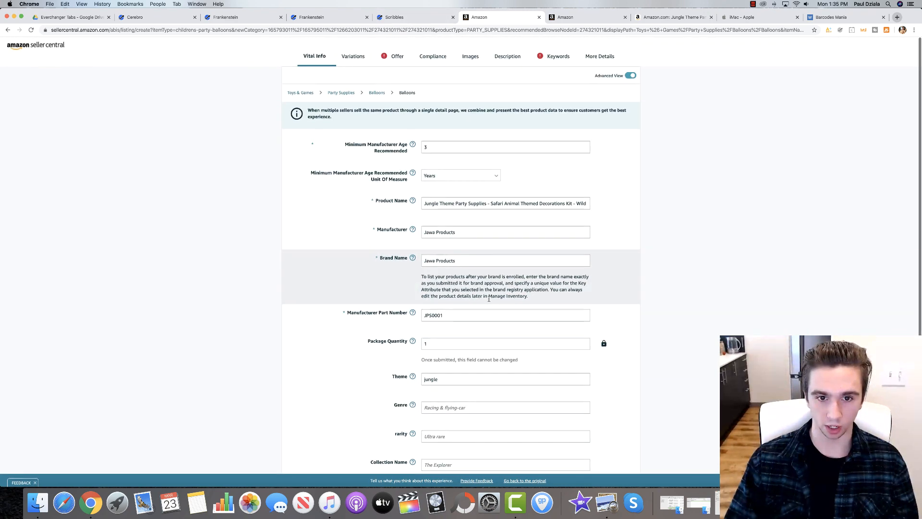
pyautogui.scroll(-1, 488, 301)
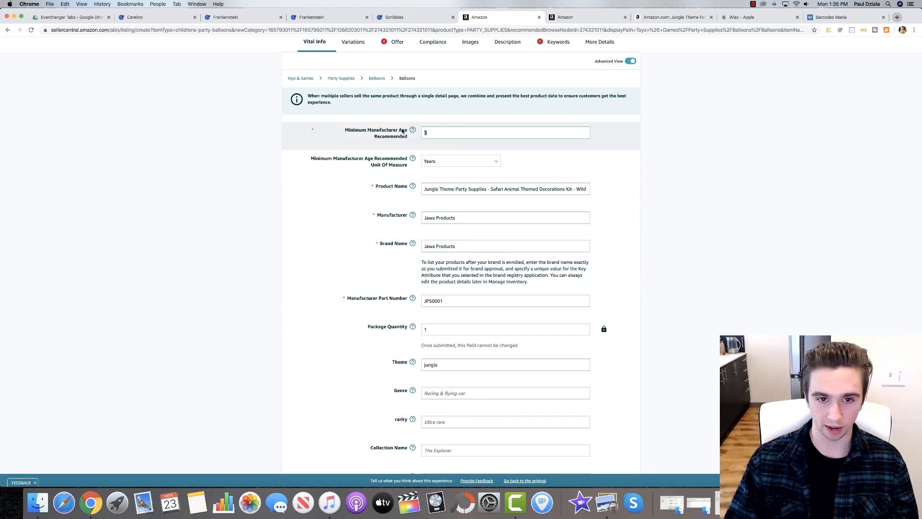
pyautogui.scroll(1, 369, 134)
pyautogui.scroll(-3, 368, 134)
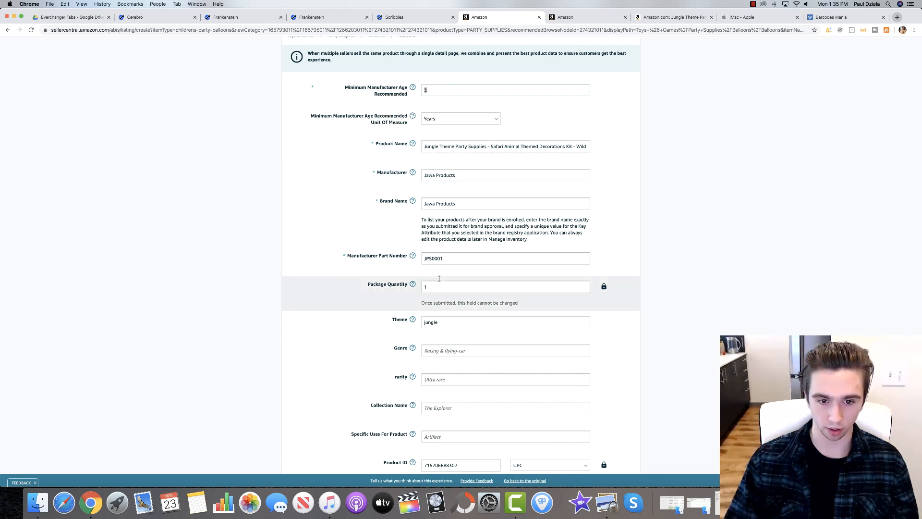
pyautogui.scroll(-5, 461, 307)
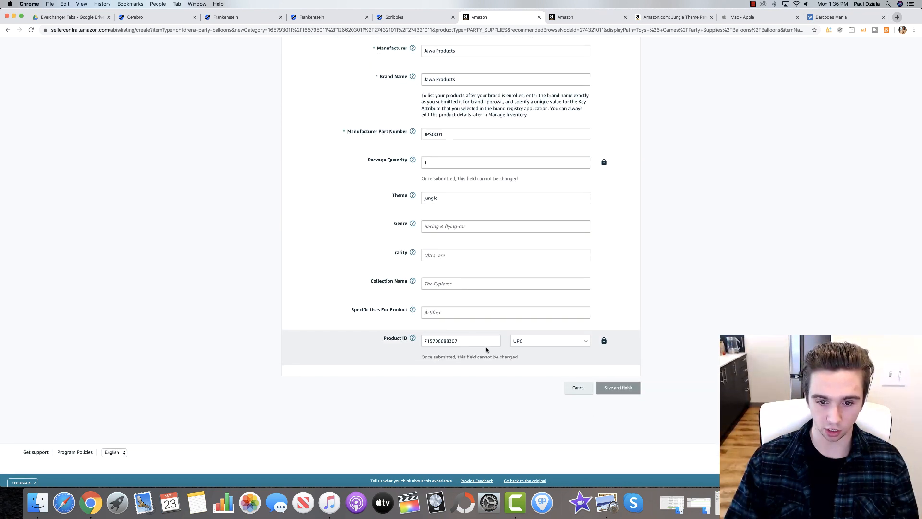
pyautogui.scroll(2, 529, 353)
pyautogui.scroll(5, 528, 353)
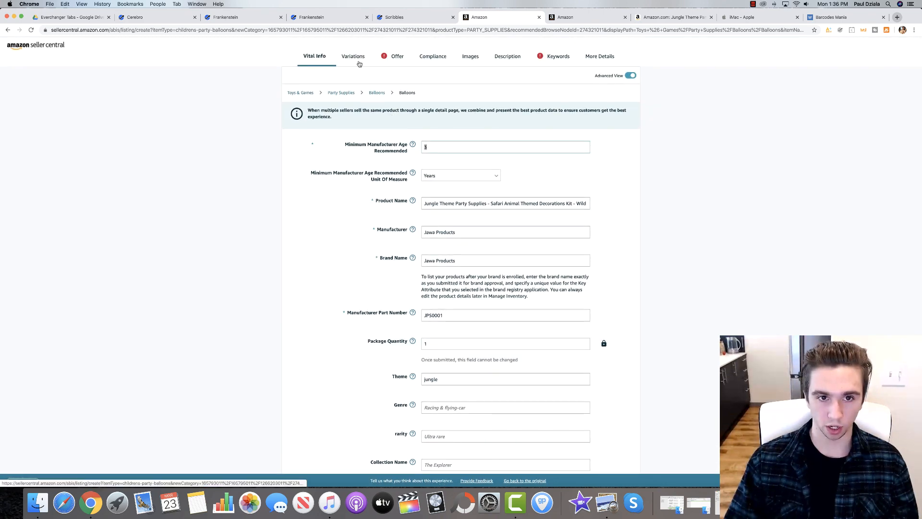
pyautogui.click(384, 60)
pyautogui.click(346, 60)
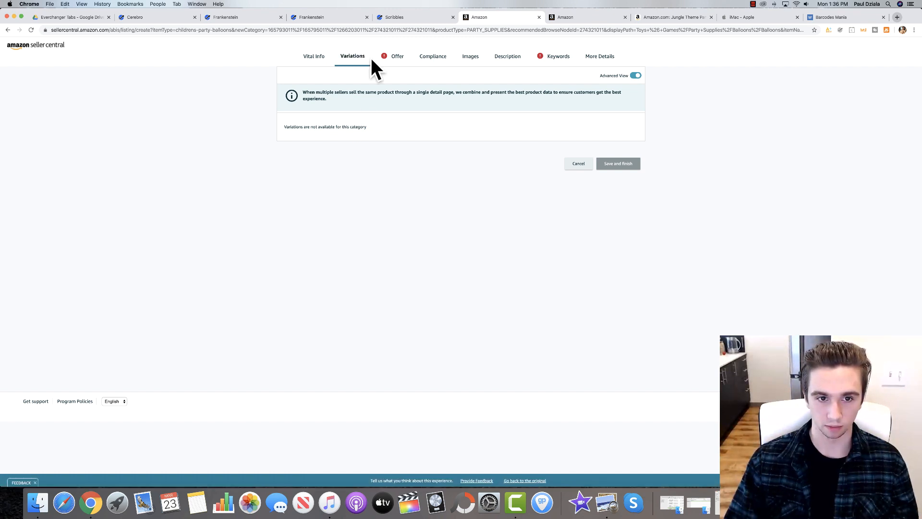
# - Set the Item Condition to New in the Offer details, leaving the Seller SKU blank
pyautogui.click(388, 62)
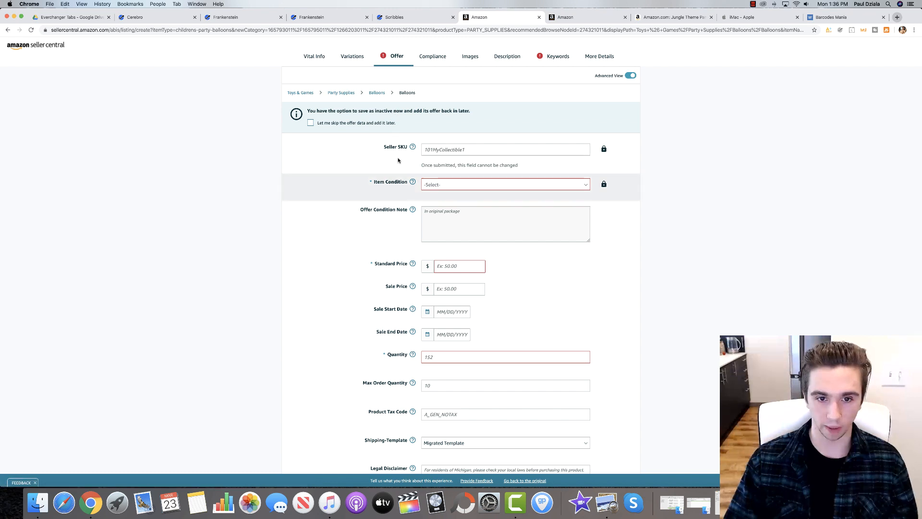
pyautogui.click(482, 185)
pyautogui.click(448, 236)
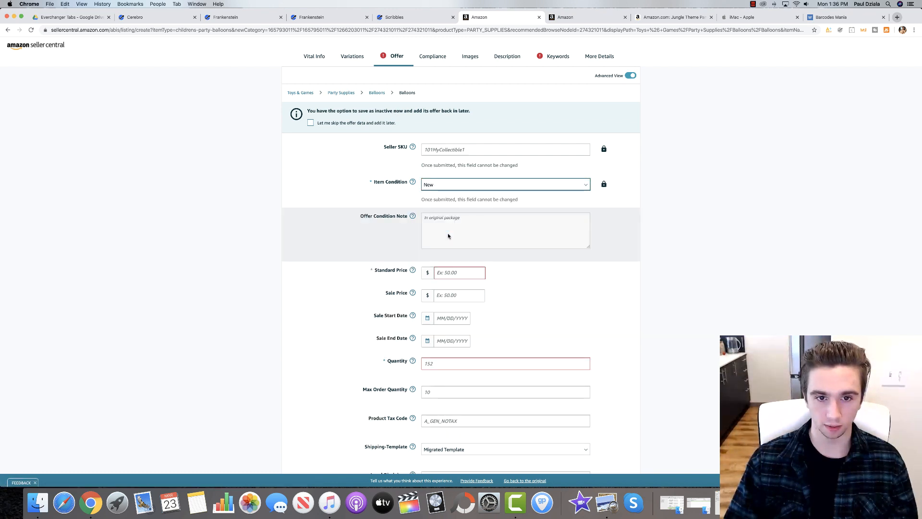
pyautogui.click(469, 149)
# - Set the Standard Price of the offer to $20.00
pyautogui.scroll(-3, 446, 153)
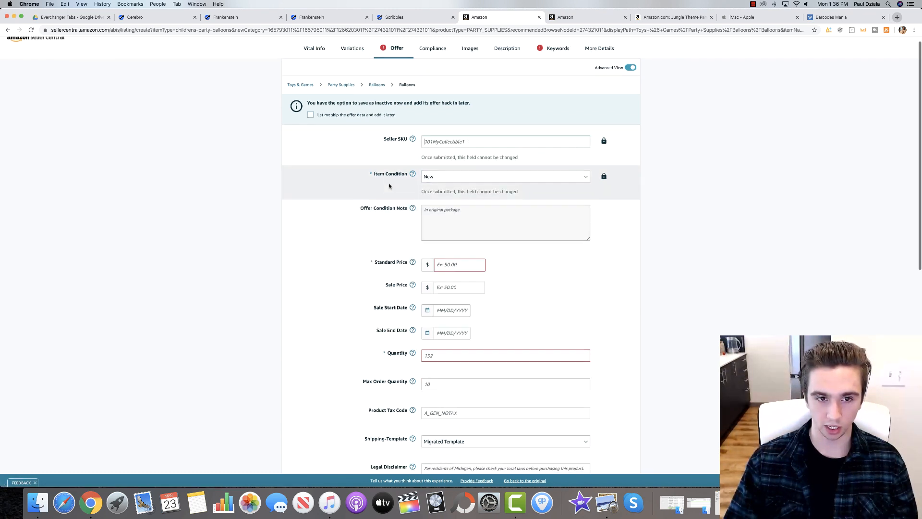
pyautogui.click(452, 222)
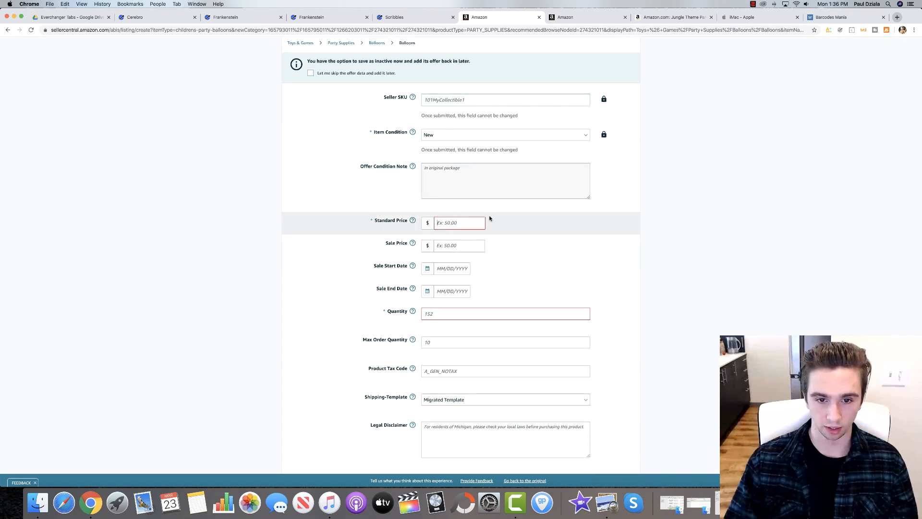
pyautogui.write('2')
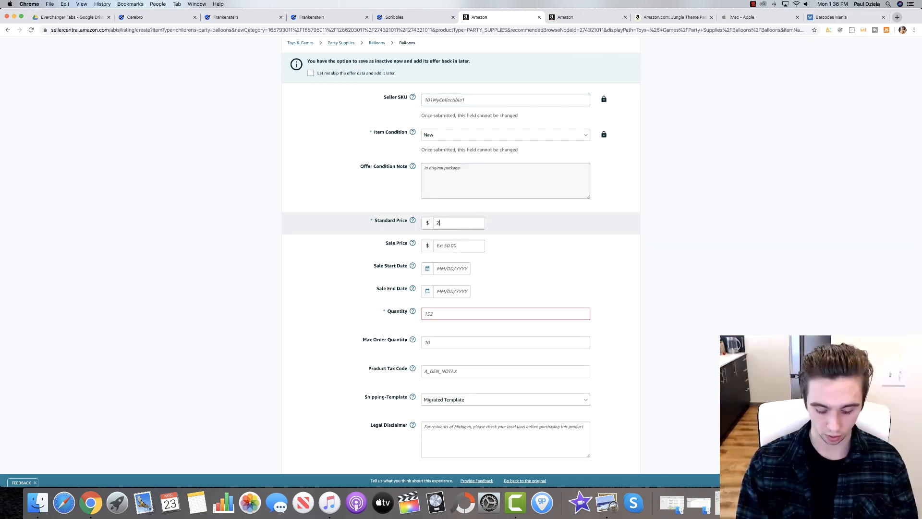
pyautogui.write('0')
pyautogui.click(338, 205)
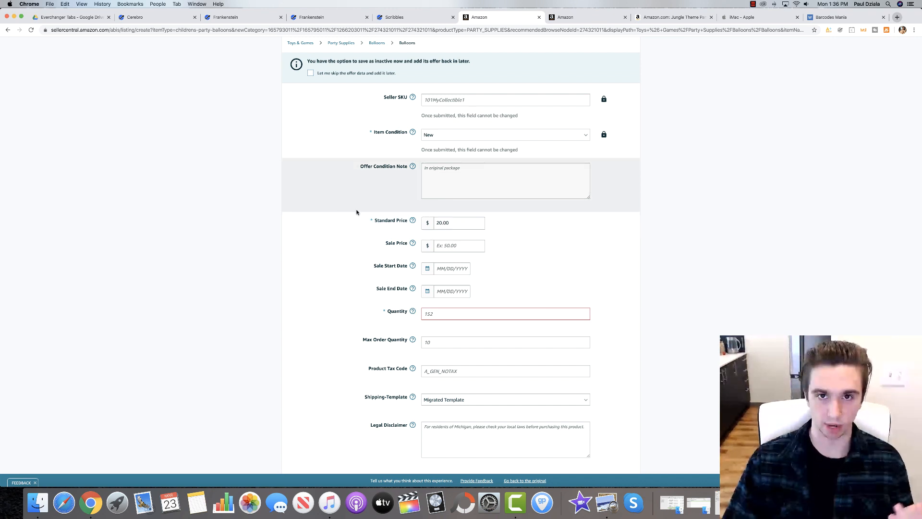
# - Change the Standard Price of the offer to $40.00
pyautogui.click(442, 224)
pyautogui.press('BackSpace')
pyautogui.press('BackSpace')
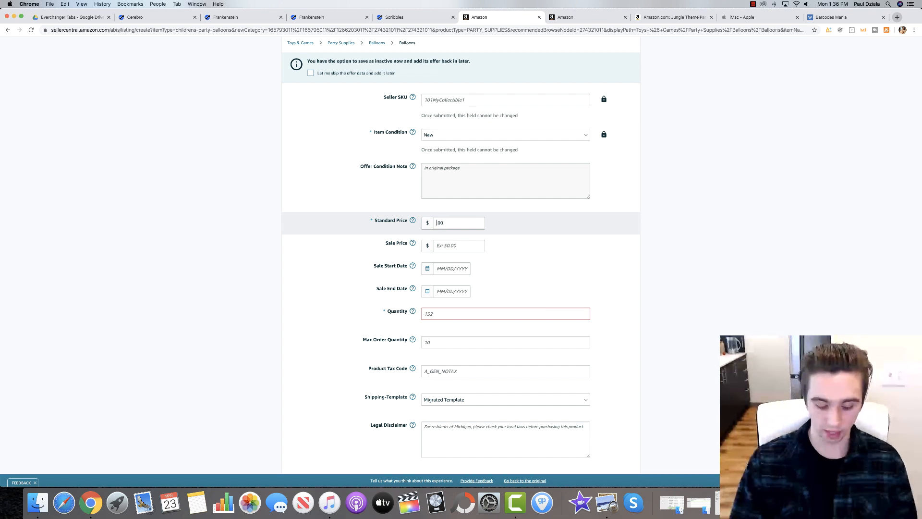
pyautogui.write('40.')
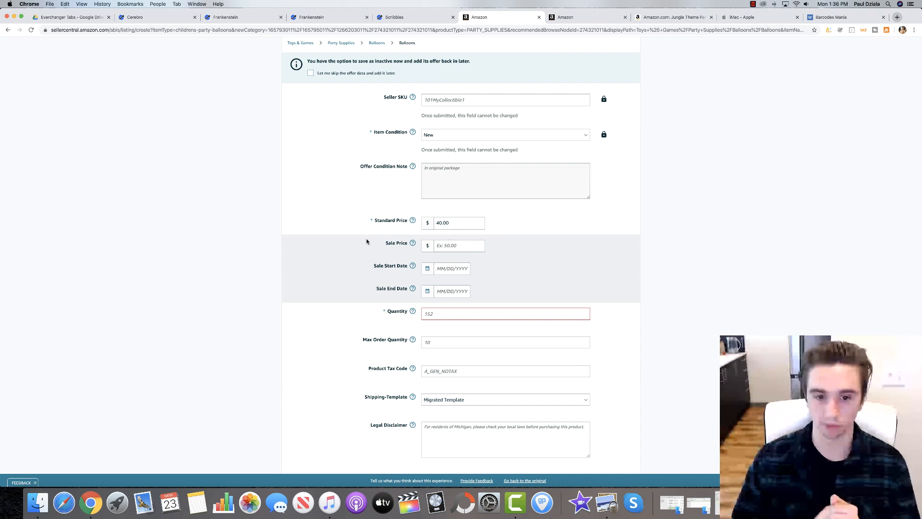
# - Set the offer's Quantity to 0
pyautogui.click(447, 314)
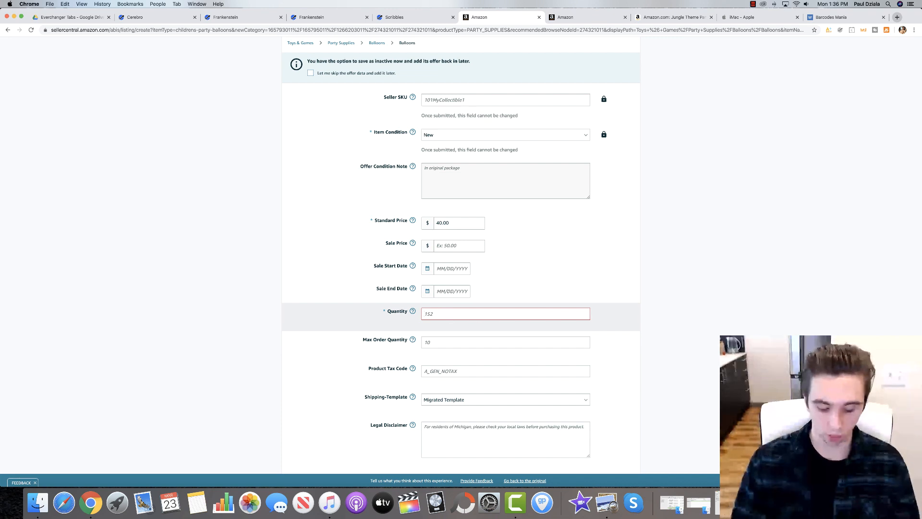
pyautogui.write('0')
pyautogui.scroll(-10, 353, 322)
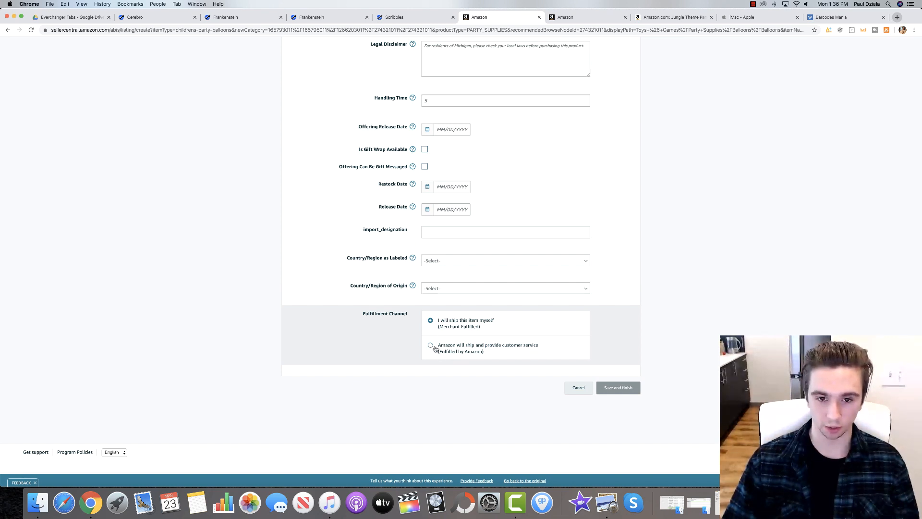
# - Review the optional Offer fields, including tax code, shipping template, handling time, release dates, country of origin and Fulfillment Channel
pyautogui.scroll(3, 436, 353)
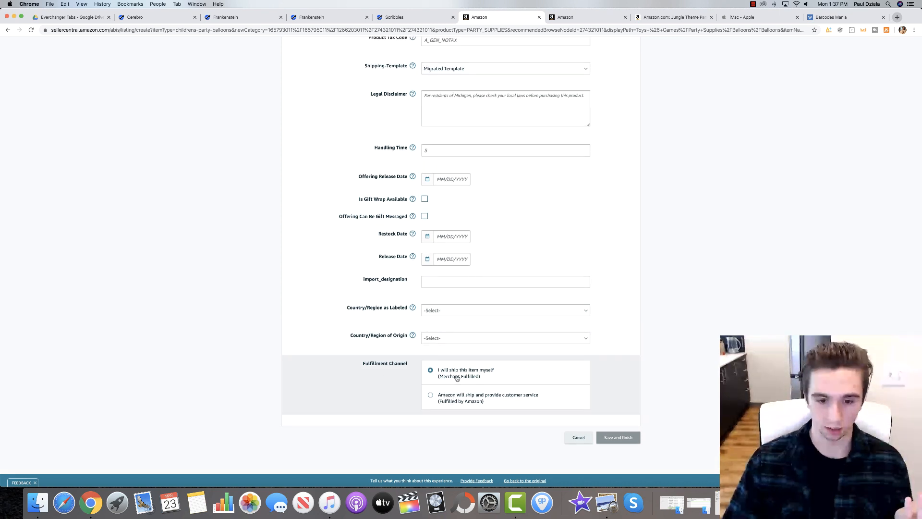
pyautogui.scroll(3, 456, 378)
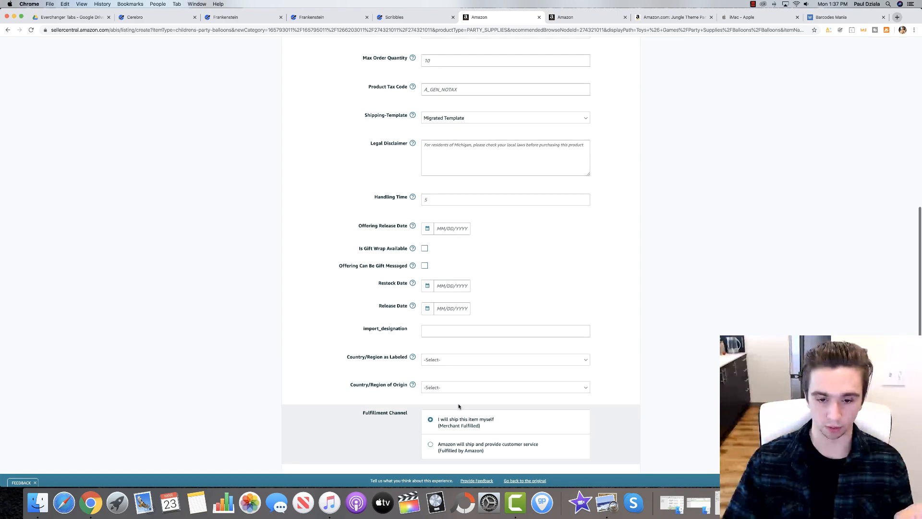
pyautogui.scroll(5, 486, 359)
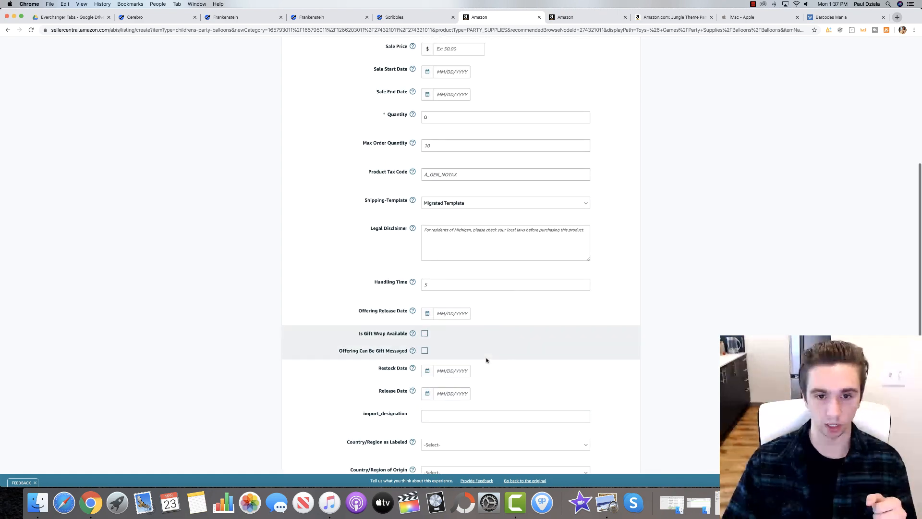
pyautogui.scroll(15, 486, 360)
pyautogui.scroll(-2, 490, 367)
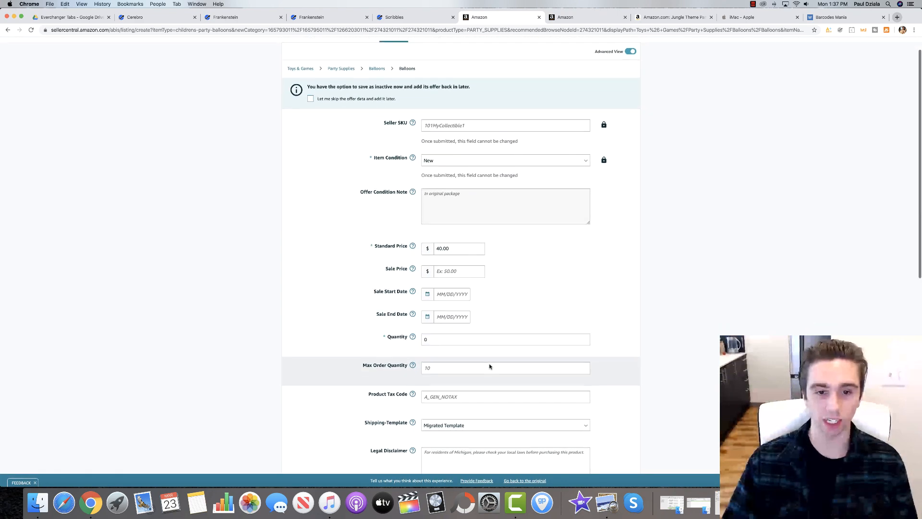
pyautogui.scroll(-18, 489, 366)
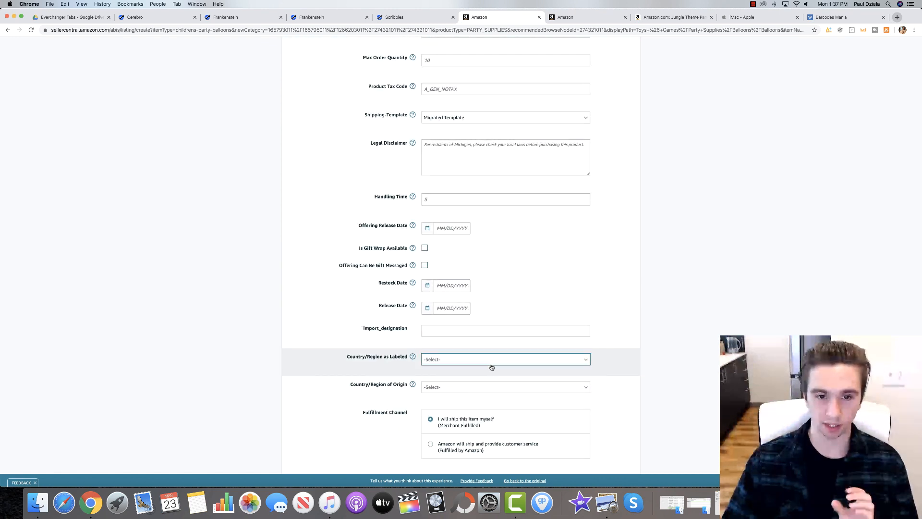
pyautogui.scroll(-4, 491, 367)
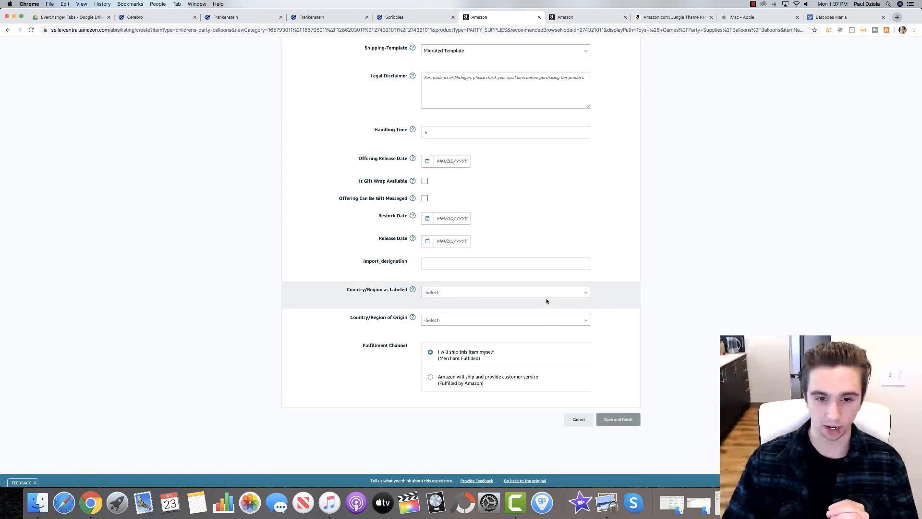
pyautogui.scroll(10, 546, 301)
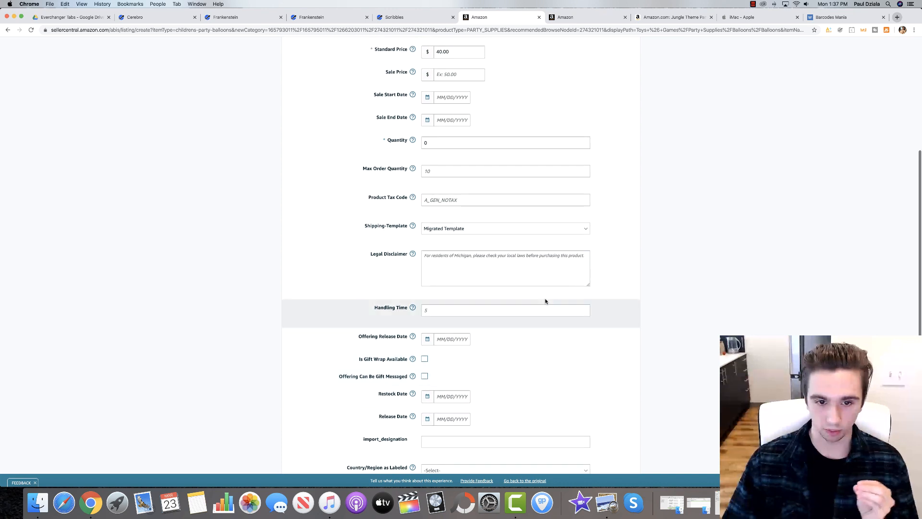
pyautogui.scroll(5, 545, 301)
pyautogui.click(513, 298)
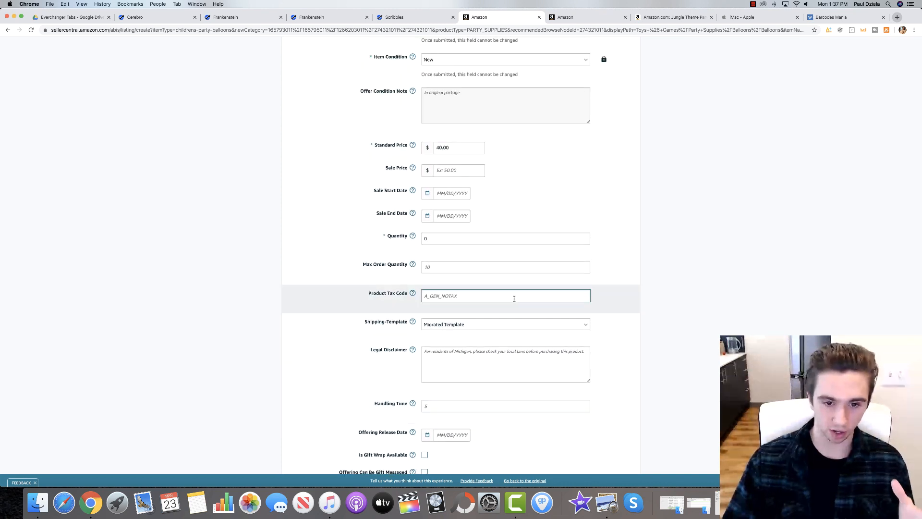
pyautogui.scroll(-2, 509, 316)
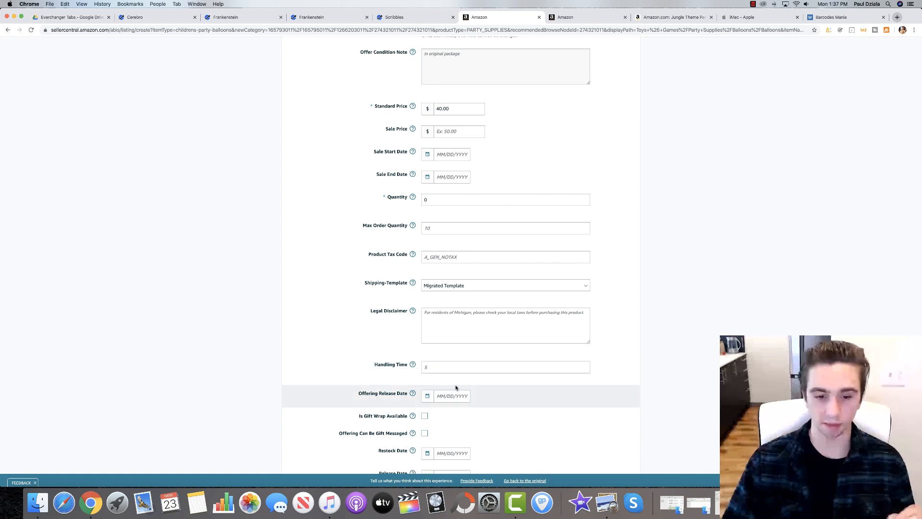
pyautogui.scroll(-4, 457, 385)
pyautogui.scroll(10, 457, 387)
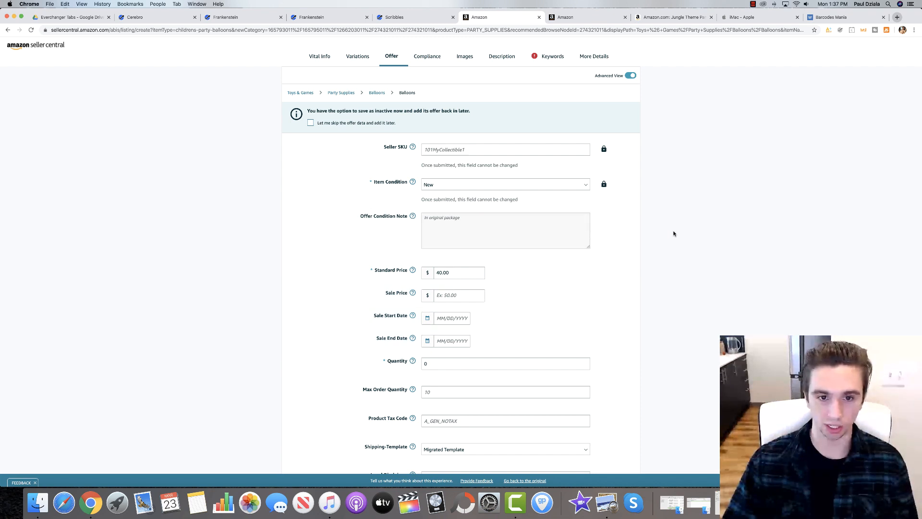
pyautogui.scroll(-5, 653, 235)
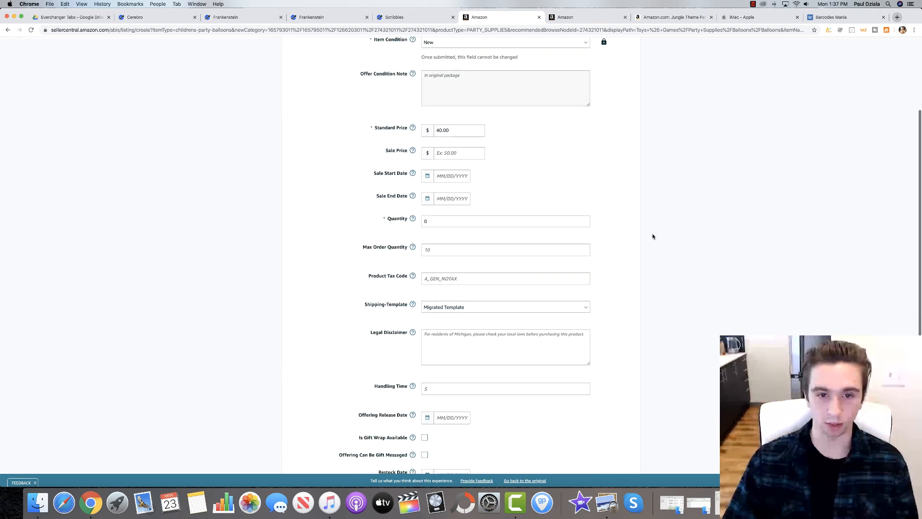
pyautogui.scroll(-6, 653, 236)
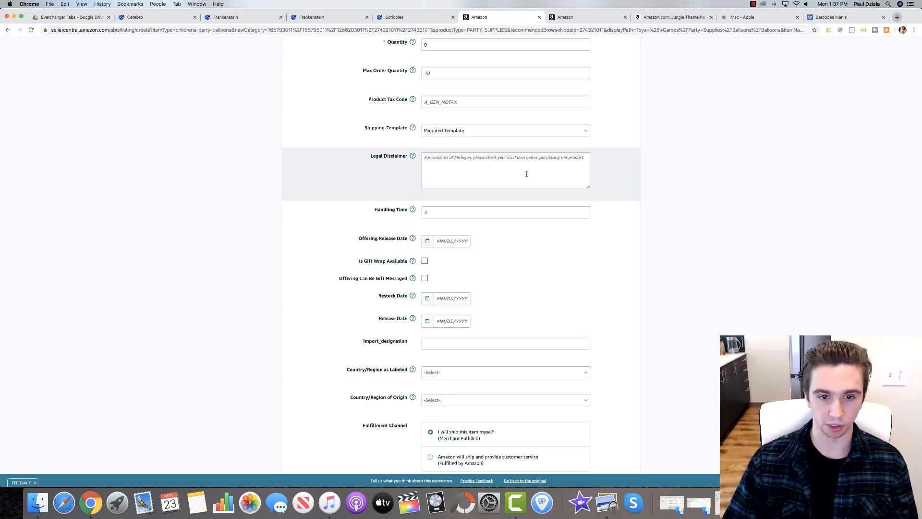
pyautogui.scroll(-3, 543, 175)
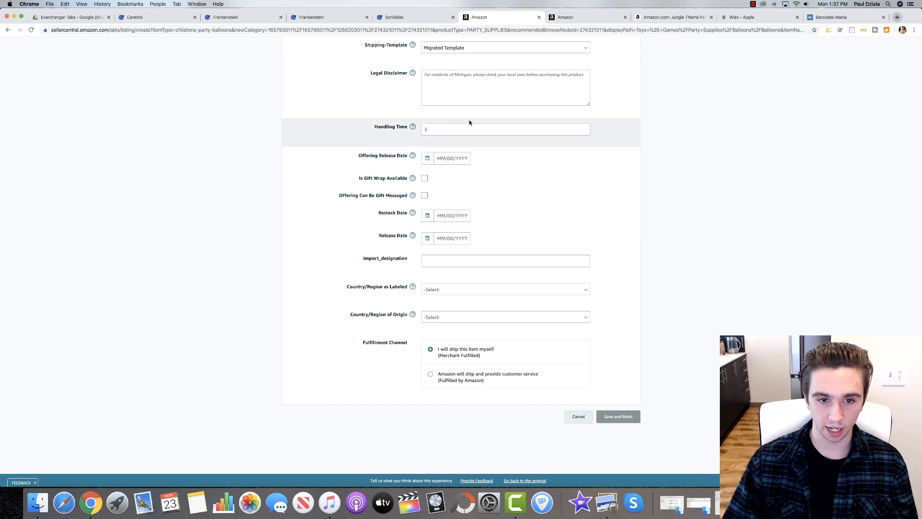
pyautogui.click(475, 261)
pyautogui.scroll(10, 492, 325)
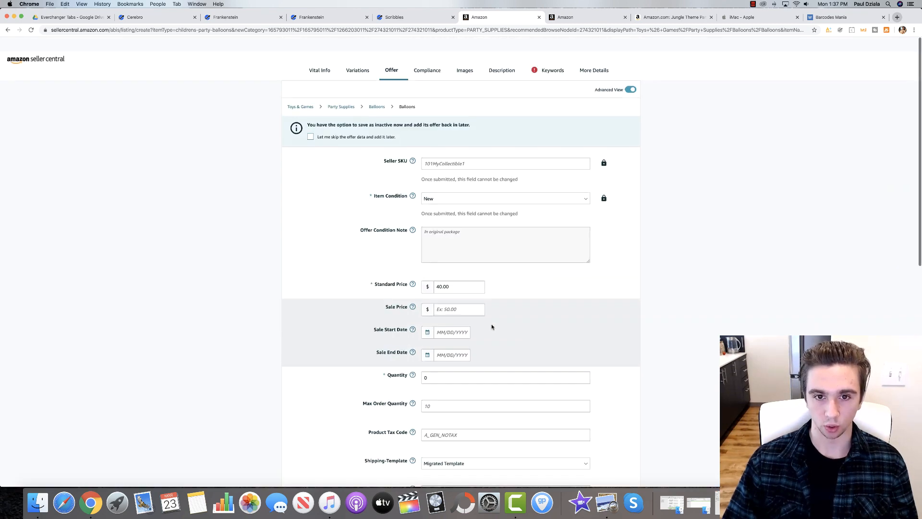
# - Look through the battery, dangerous goods and California Proposition 65 fields in the Compliance section, and the upload slots in the Images section
pyautogui.click(434, 57)
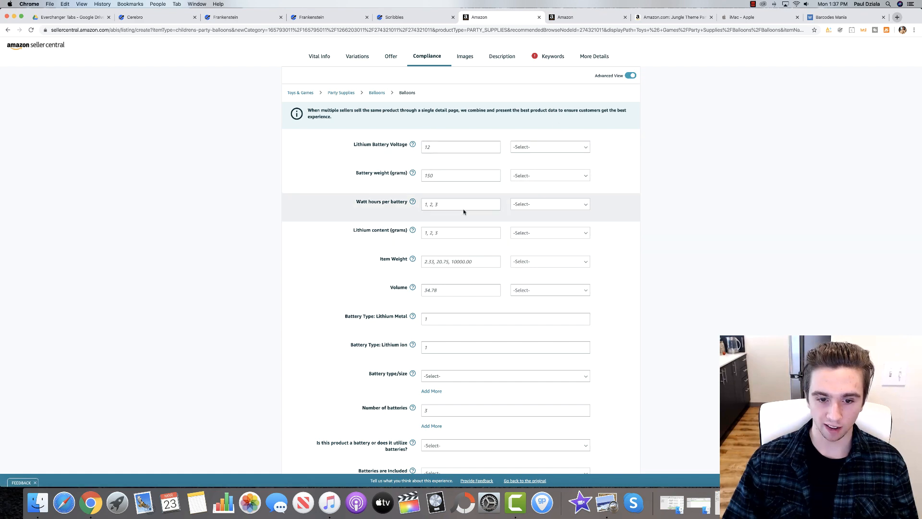
pyautogui.scroll(-1, 442, 212)
pyautogui.scroll(-10, 439, 202)
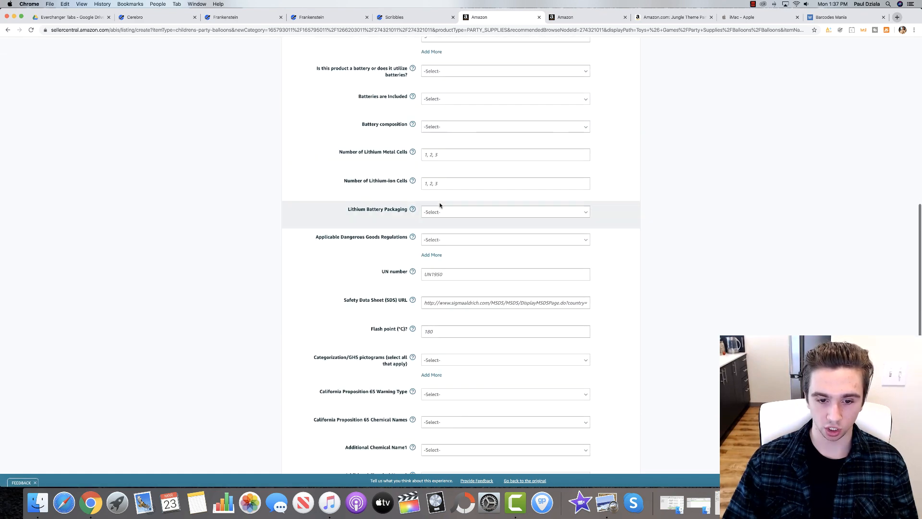
pyautogui.scroll(-5, 439, 201)
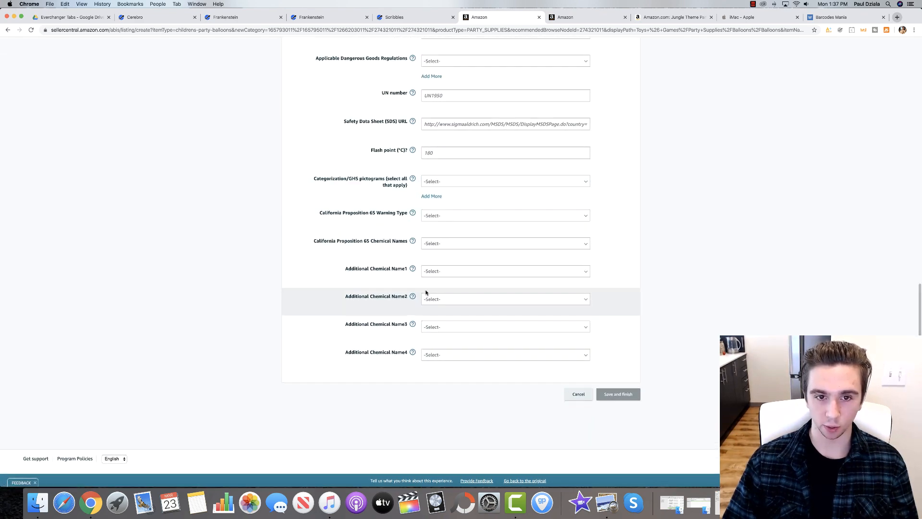
pyautogui.scroll(4, 431, 294)
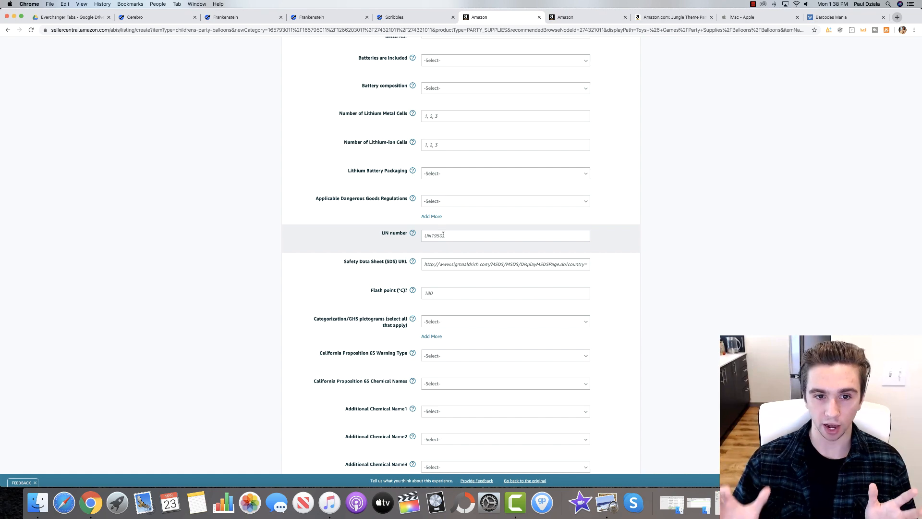
pyautogui.scroll(5, 443, 235)
pyautogui.scroll(7, 451, 240)
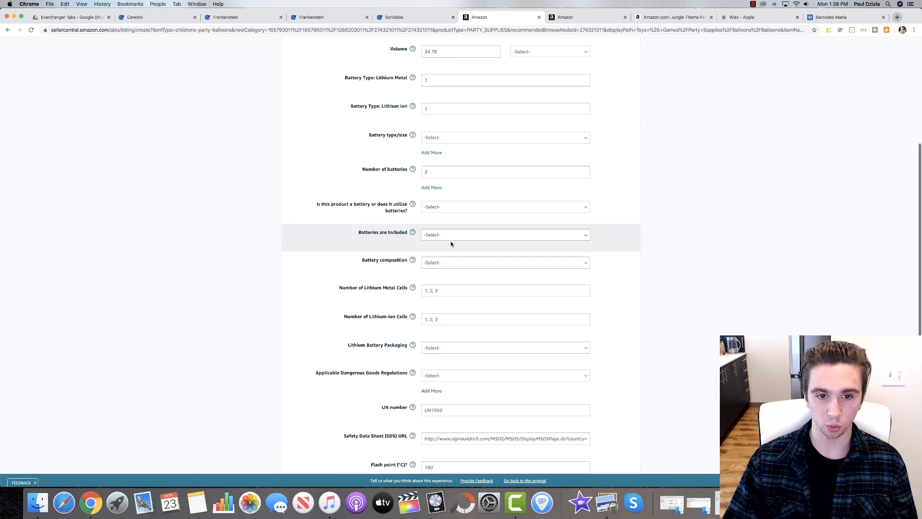
pyautogui.scroll(5, 479, 257)
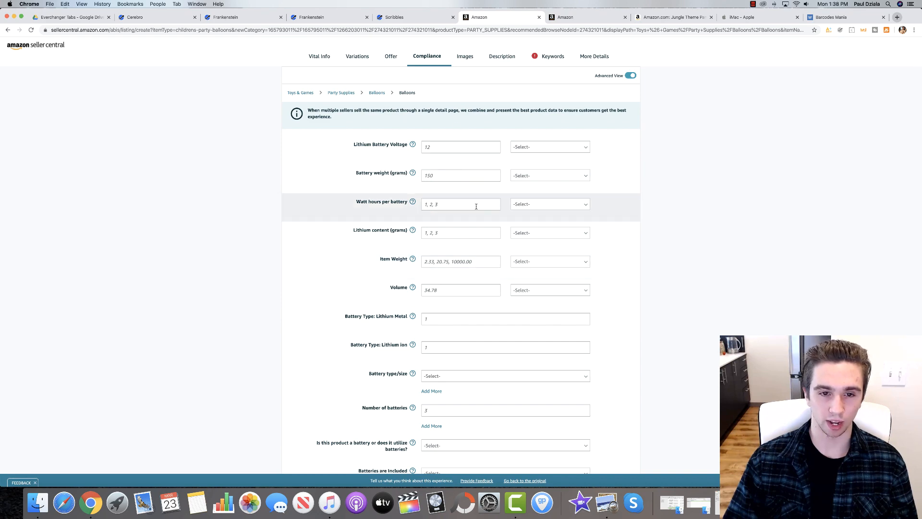
pyautogui.scroll(-20, 470, 214)
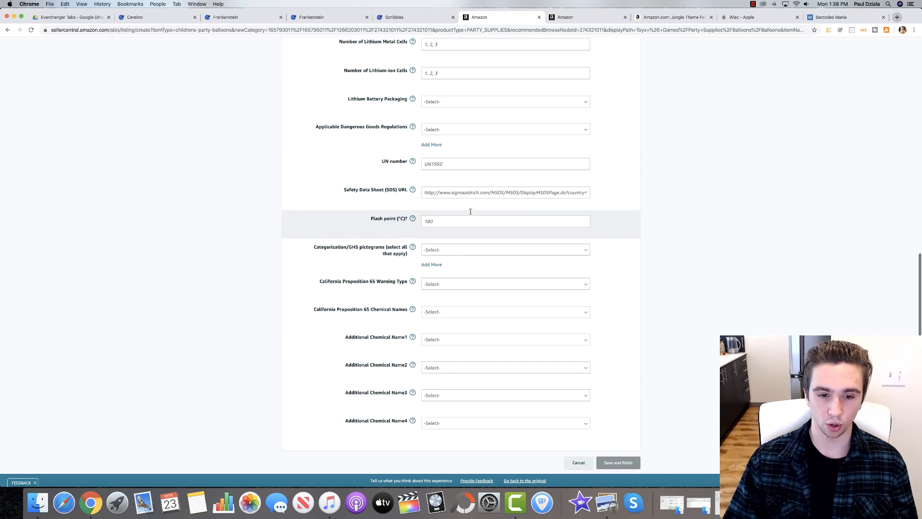
pyautogui.scroll(4, 474, 202)
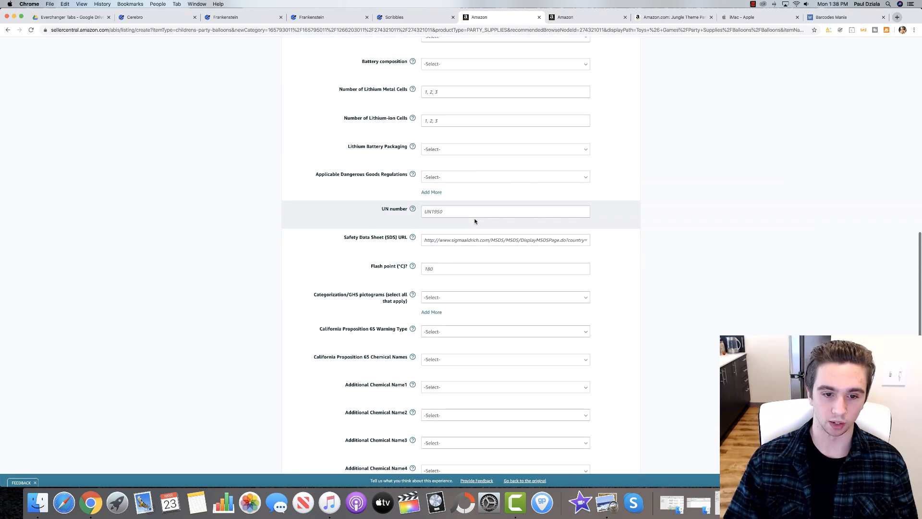
pyautogui.scroll(12, 474, 220)
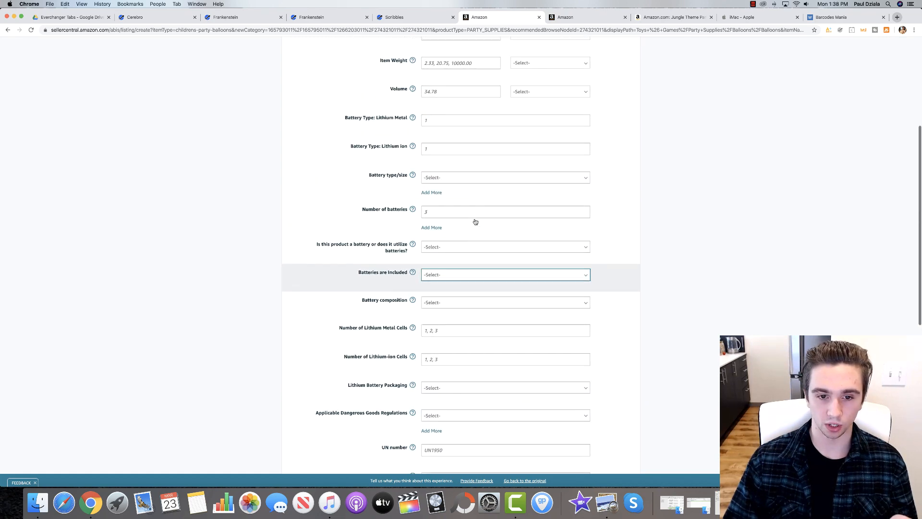
pyautogui.scroll(5, 474, 219)
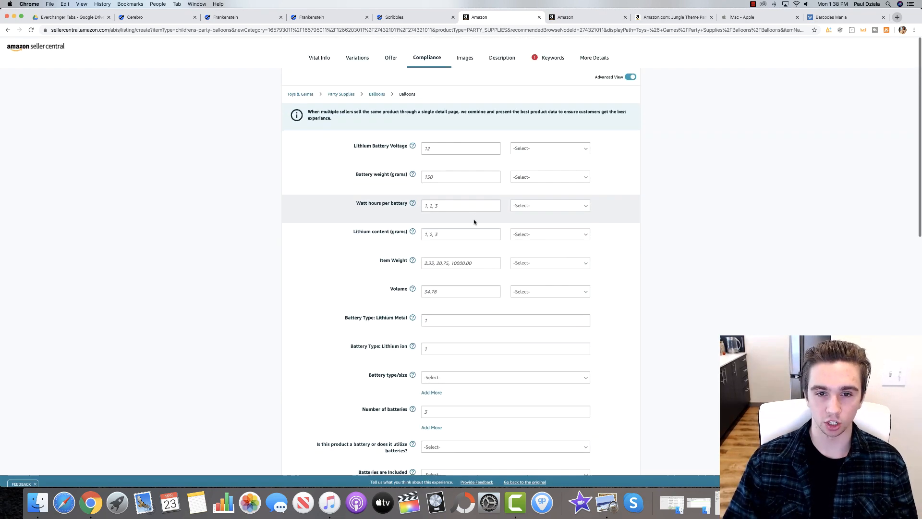
pyautogui.click(469, 57)
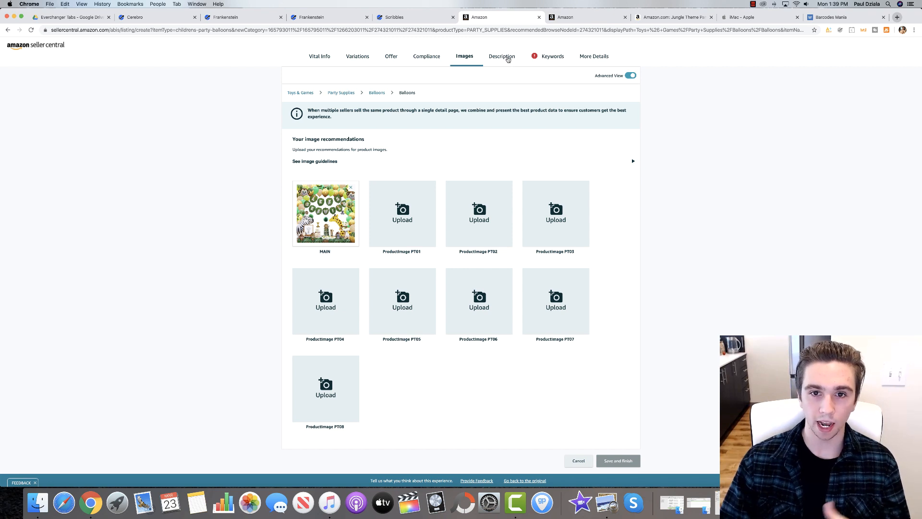
# - Expand the Key Product Features in the listing's Description section to five entry fields
pyautogui.click(501, 56)
pyautogui.click(435, 163)
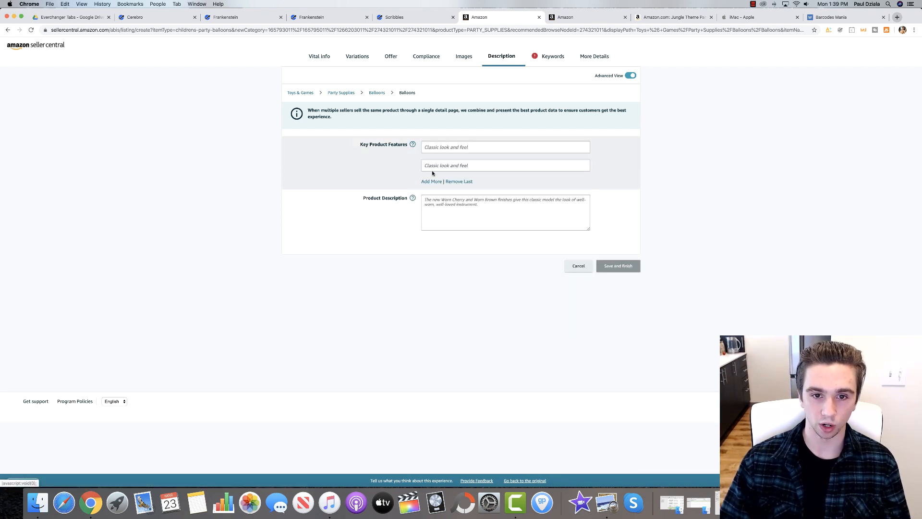
pyautogui.click(432, 181)
pyautogui.click(433, 200)
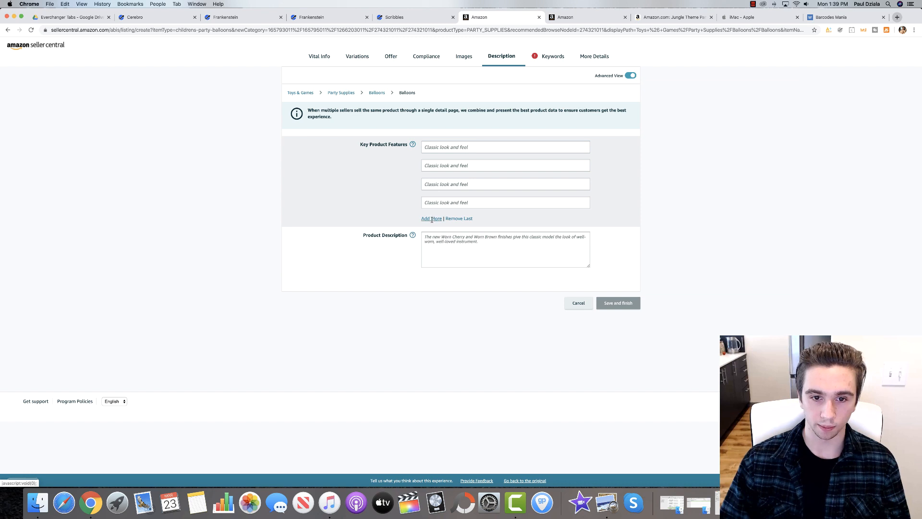
pyautogui.click(431, 218)
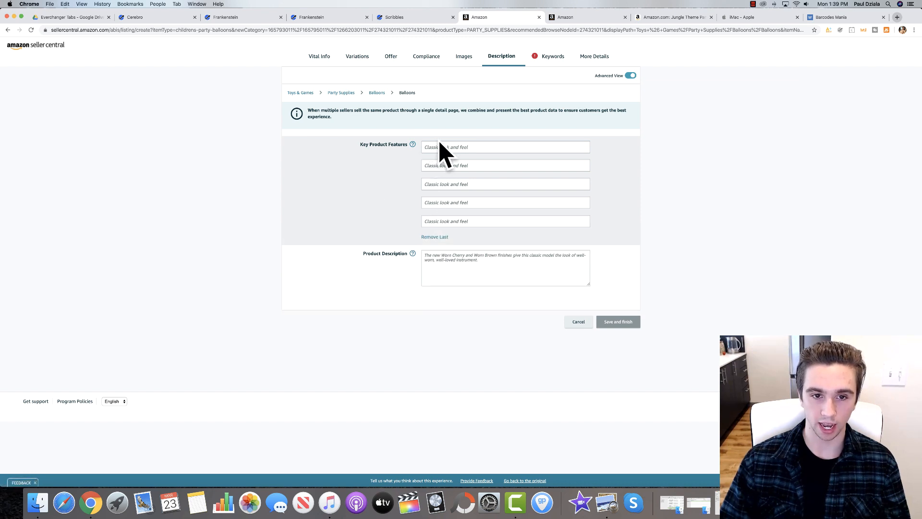
# - Copy Bullet Points #1 to #5 from Scribbles into the five Key Product Features fields of the Amazon listing
pyautogui.moveTo(413, 145)
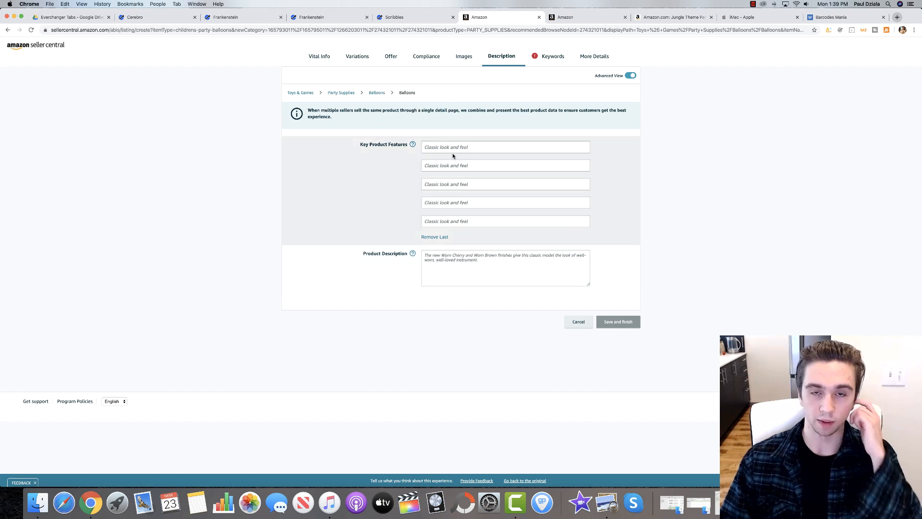
pyautogui.click(399, 18)
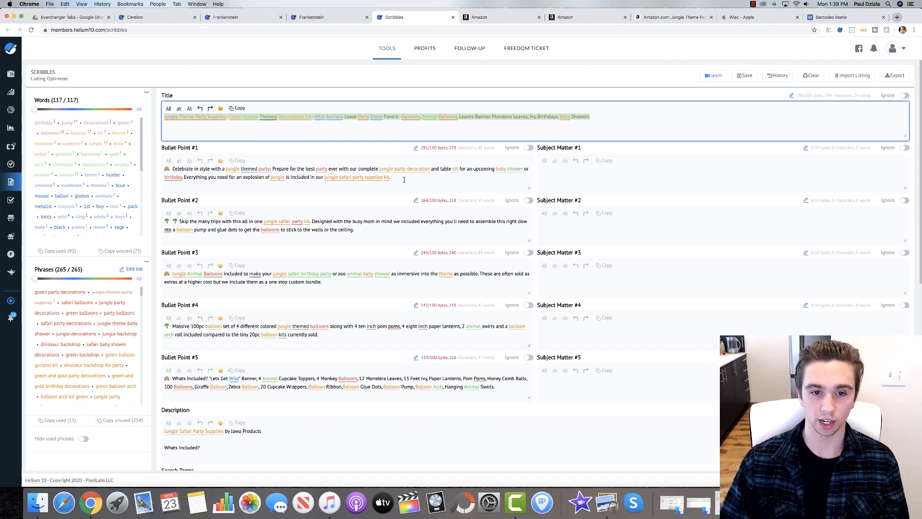
pyautogui.moveTo(404, 180); pyautogui.dragTo(190, 164)
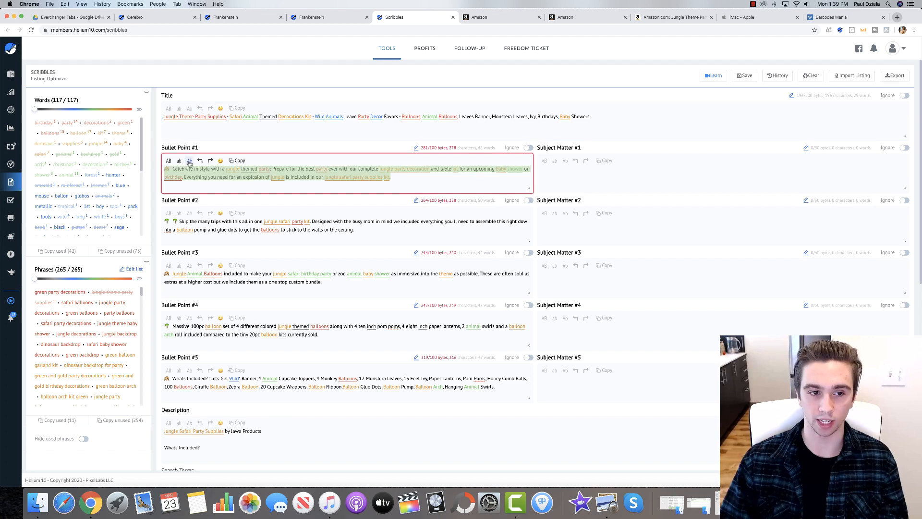
pyautogui.click(507, 17)
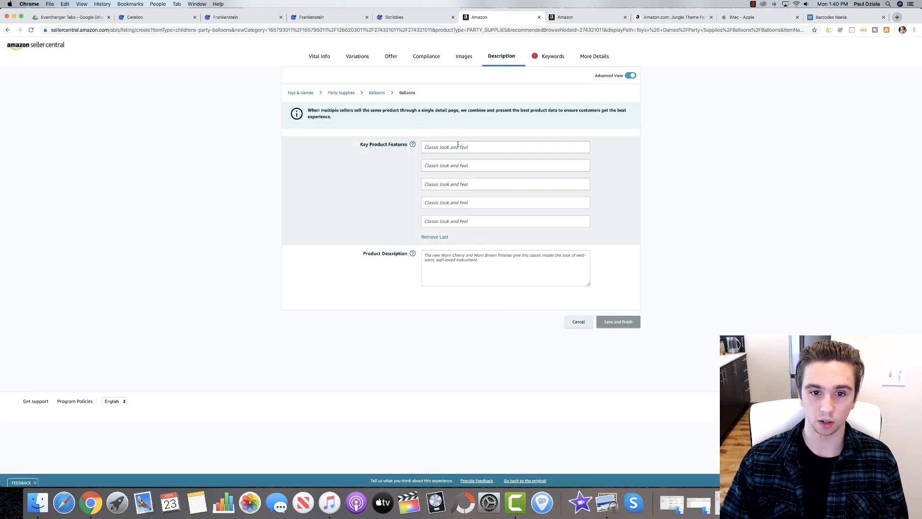
pyautogui.press('cmd+v')
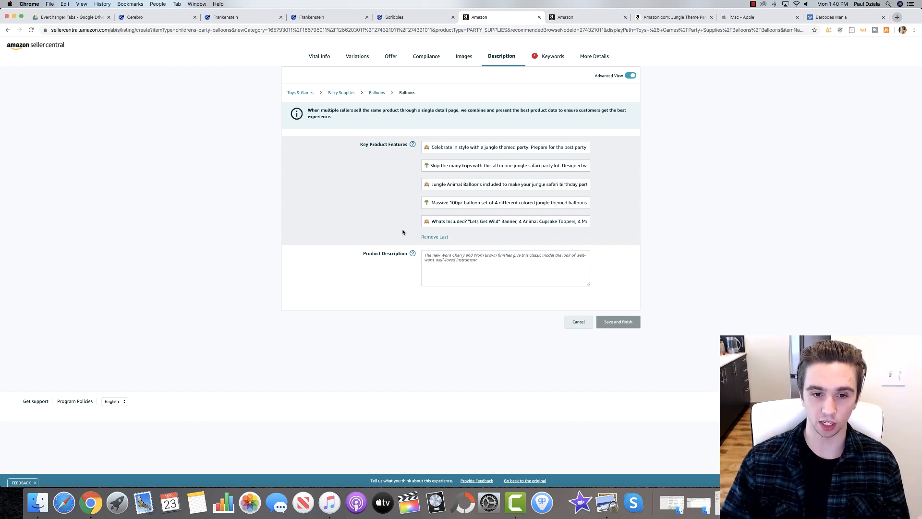
# - Copy the complete Description text from Scribbles, from "Jungle Safari Party Supplies by Jawa Products" through "Now go enjoy your party!"
pyautogui.click(453, 253)
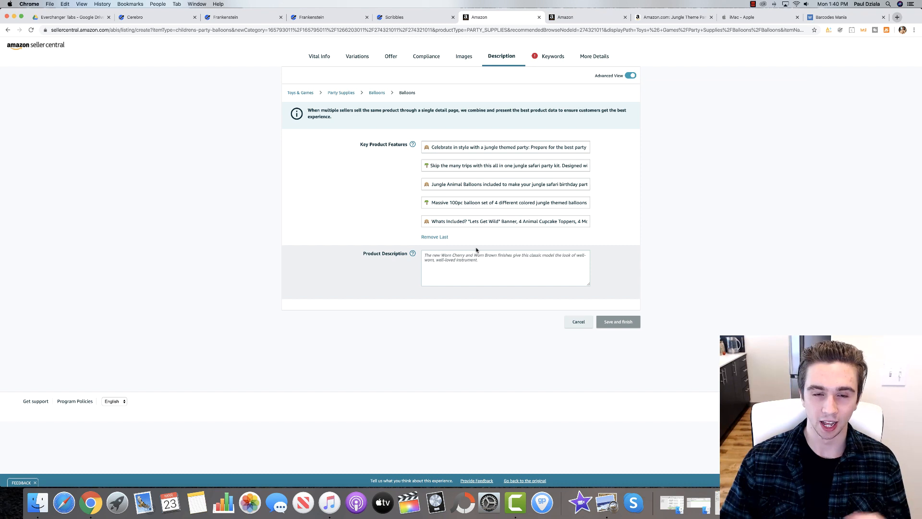
pyautogui.click(418, 18)
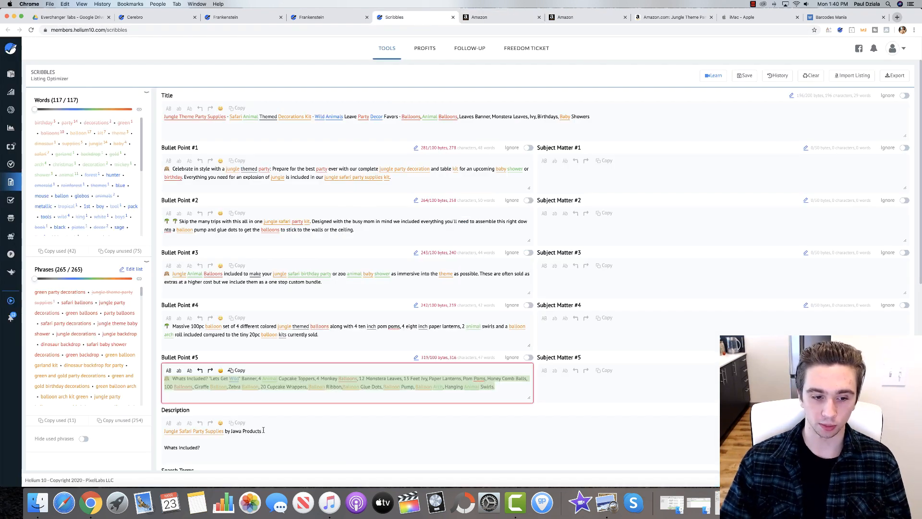
pyautogui.click(171, 433)
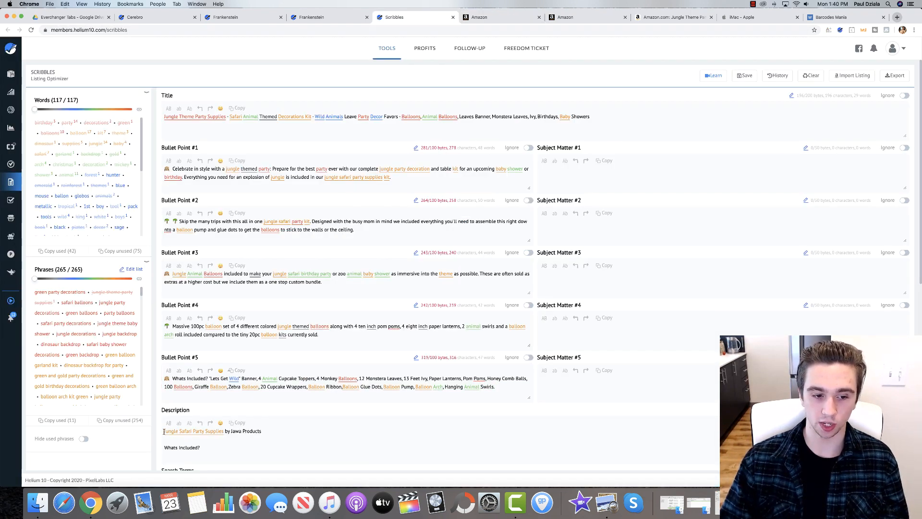
pyautogui.moveTo(164, 431); pyautogui.dragTo(368, 482)
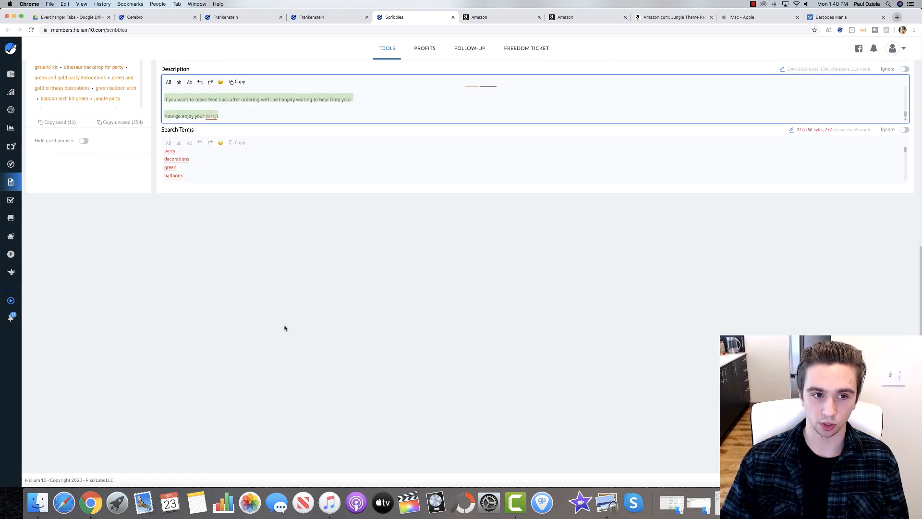
pyautogui.scroll(4, 284, 331)
pyautogui.scroll(10, 253, 285)
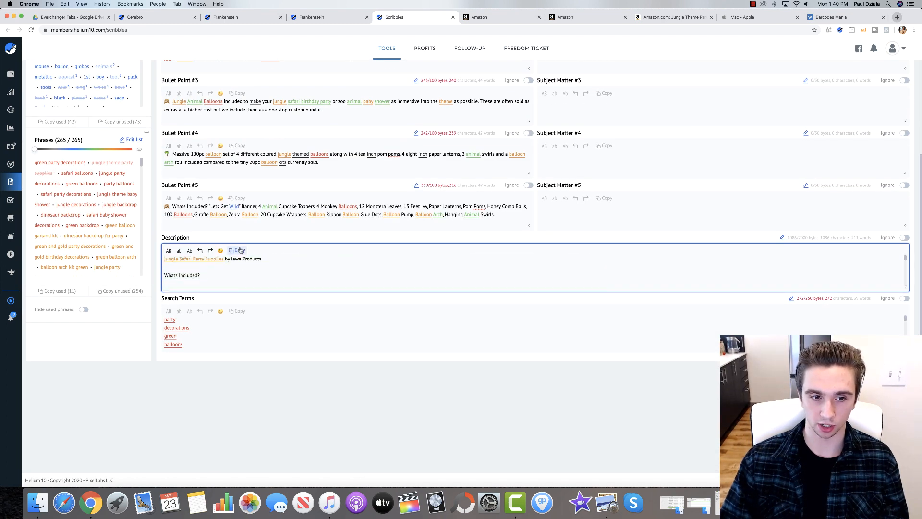
pyautogui.scroll(5, 286, 276)
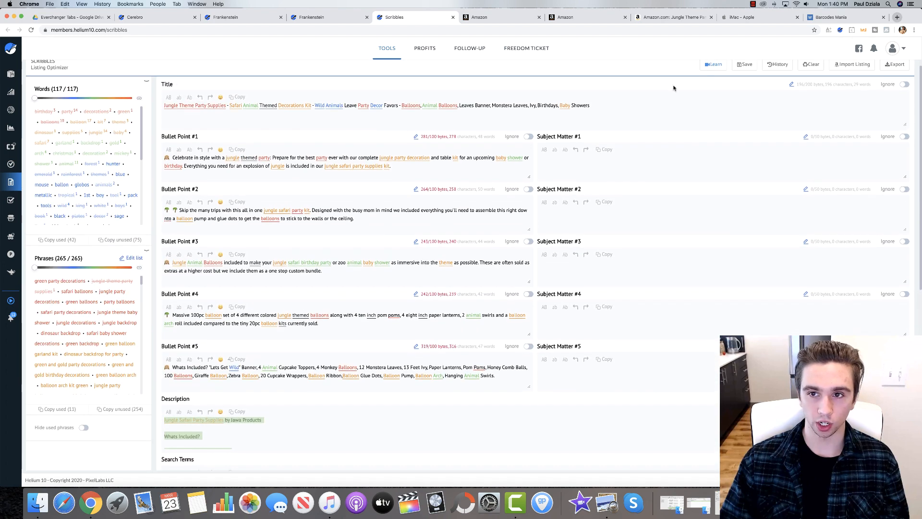
# - Search Google for "html editor" in a new browser tab and open the Online HTML Editor on HTML-Online.com
pyautogui.click(896, 17)
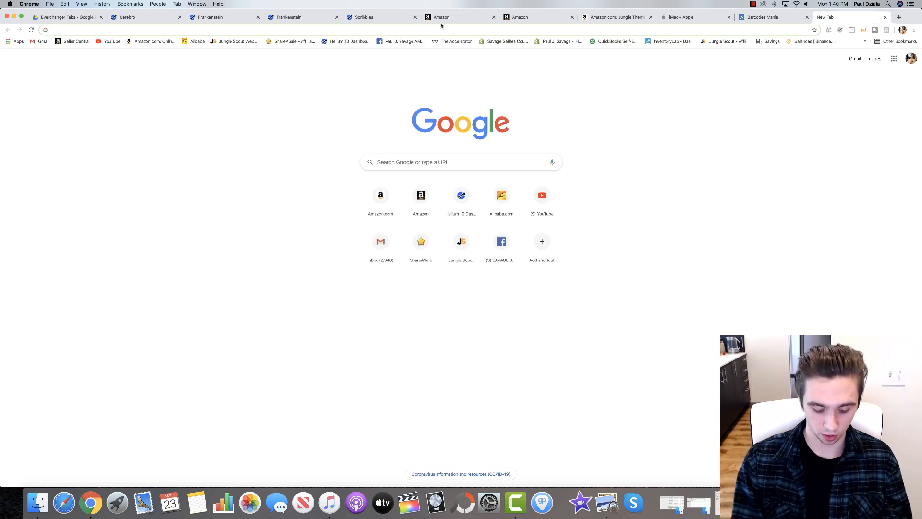
pyautogui.write('html editor')
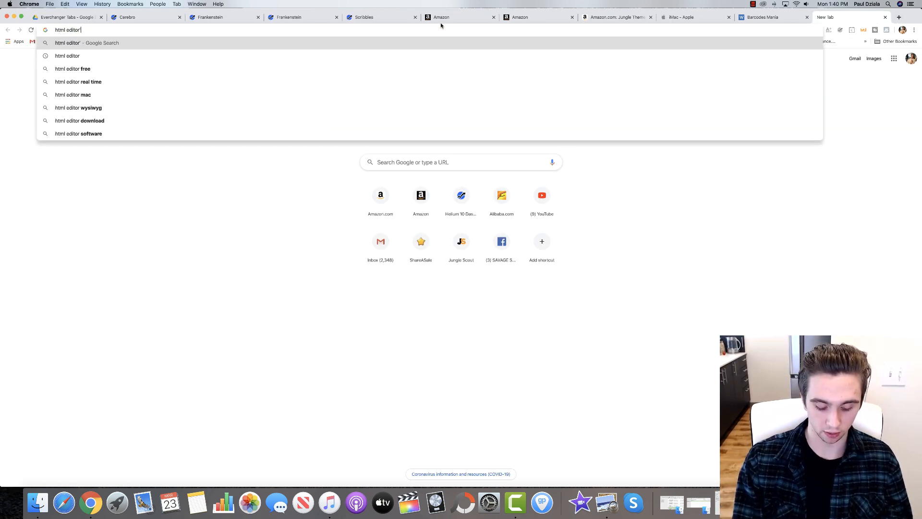
pyautogui.press('Return')
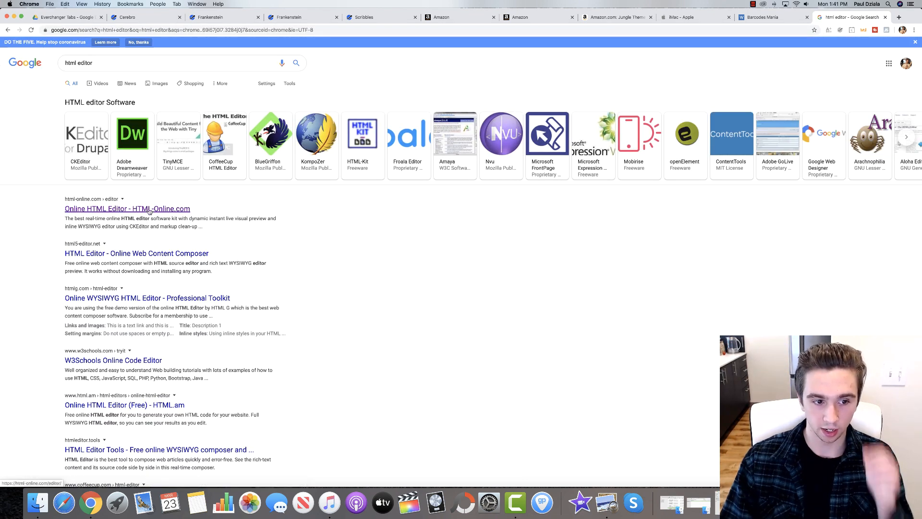
pyautogui.click(149, 210)
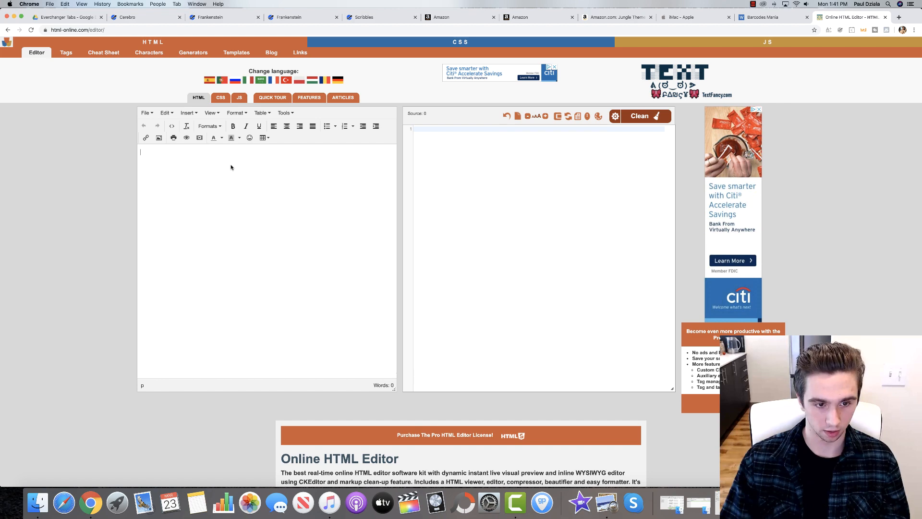
# - Paste the copied product description into the visual editor of the Online HTML Editor to convert it to HTML
pyautogui.write('Jungle Safari Party Supplies by Jawa Products Whats Included? Custom "Lets Get Wild" Banner 4 Animal Cupcake Toppers, 4 Monkey Balloons, 12 Monstera Leaves, 13 Feet Ivy, Paper Lanterns, Pom Poms, Honey Comb Balls, 100 Balloons, Giraffe Balloon, Zebra Balloon, 20 Cupcake Wrappers, Balloon Ribbon, Balloon Glue Dots, Balloon Pump, Balloon Arch, Hanging Animal Swirls. This animal themed, jungle themed, safari themed, zoo themed, (you name it) party supplies kit is the perfect one stop Add to Cart box that comes with everything you need to throw an amazing party. We don\'t want you running around the day before the party trying to find each piece individually, we hand crafted each piece in this kit customized to create a one of a kind immersive jungle environment. This is a Jawa Products original and we cant wait you for you to see the thought and care put into everything from the products itself to the jungle themed box it arrives in. If you want to leave feed back after ordering we\'ll be happily waiting to hear from you! Now go enjoy your party!')
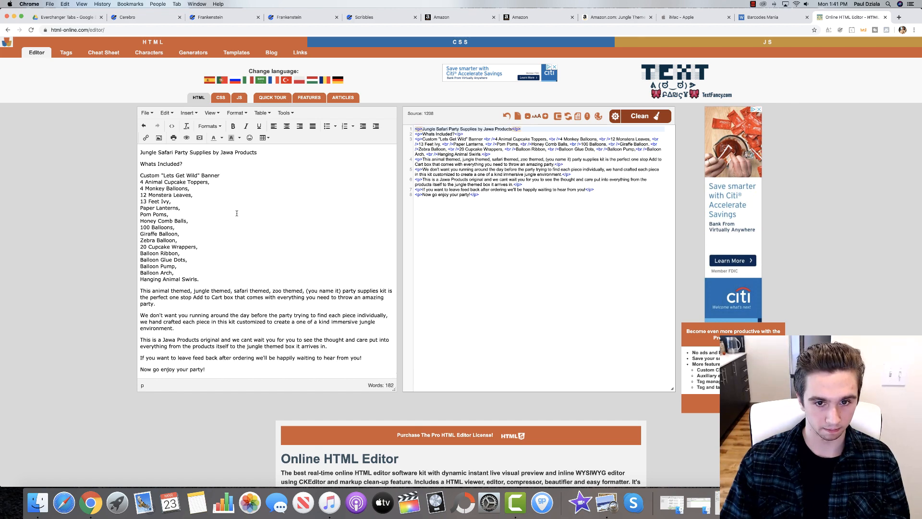
pyautogui.scroll(-3, 229, 238)
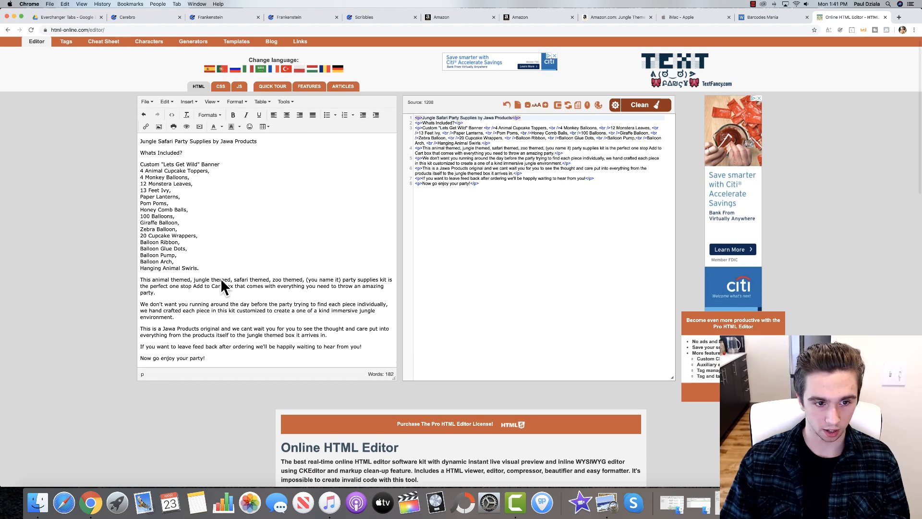
pyautogui.scroll(3, 252, 274)
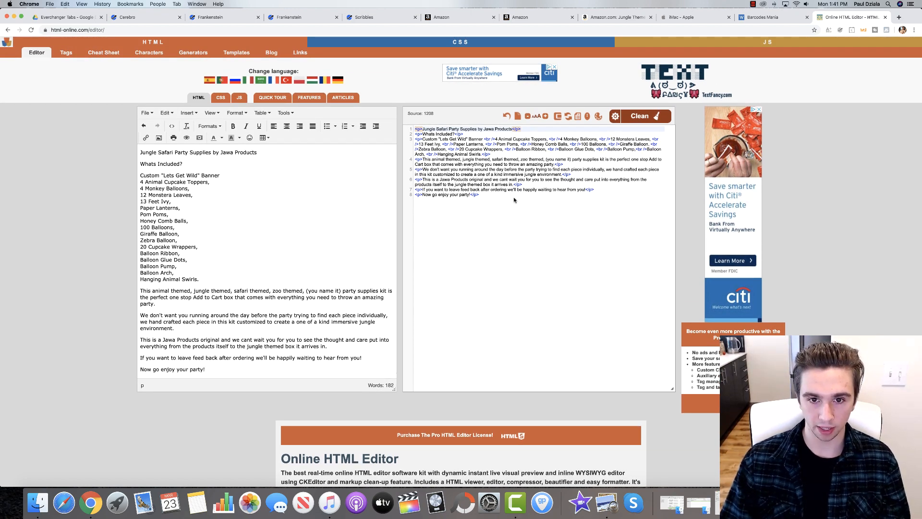
# - Copy all the generated HTML source code and paste it into the Product Description field of the Amazon listing
pyautogui.moveTo(511, 202); pyautogui.dragTo(405, 124)
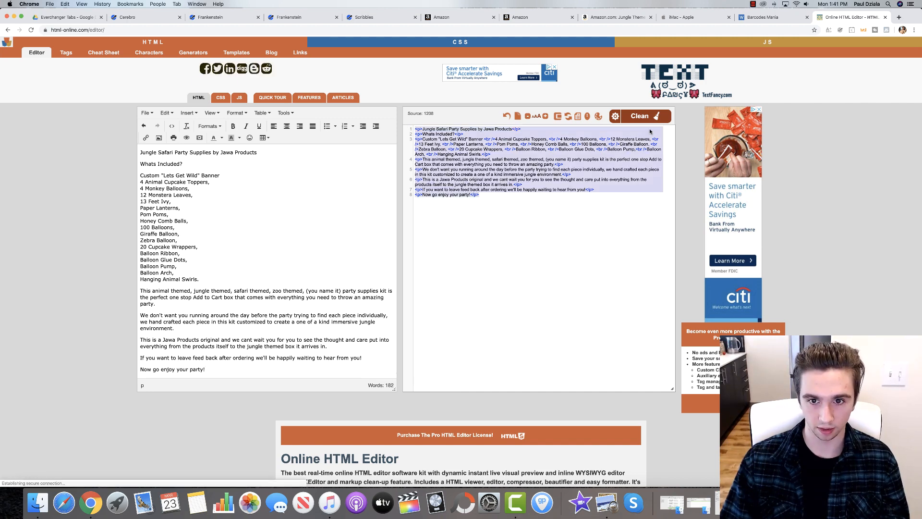
pyautogui.click(588, 126)
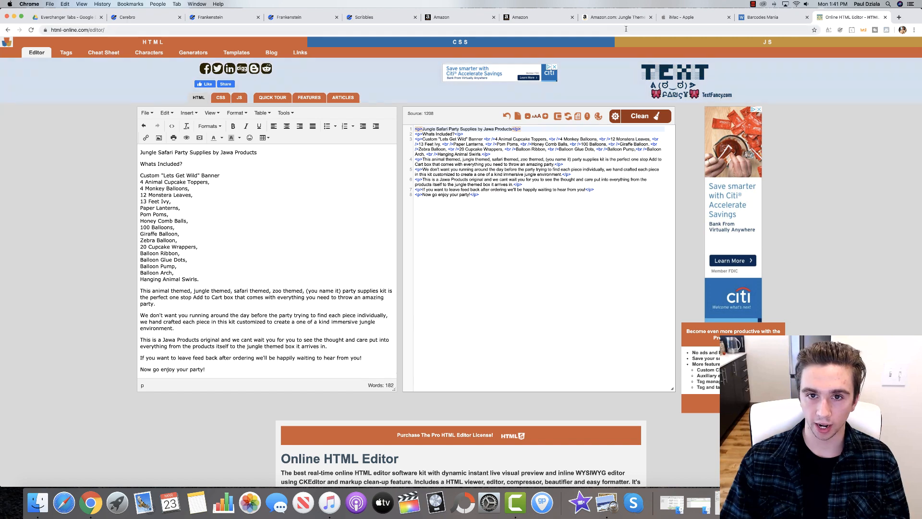
pyautogui.click(434, 17)
pyautogui.click(480, 269)
pyautogui.press('cmd+v')
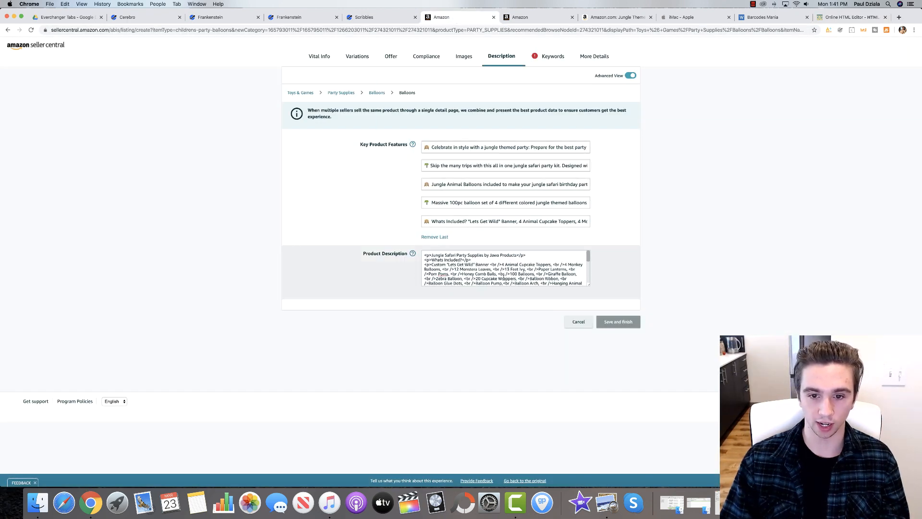
# - Read through the HTML-formatted Product Description in the Amazon listing and compare it with the source in the Online HTML Editor
pyautogui.scroll(-10, 514, 261)
pyautogui.scroll(10, 509, 259)
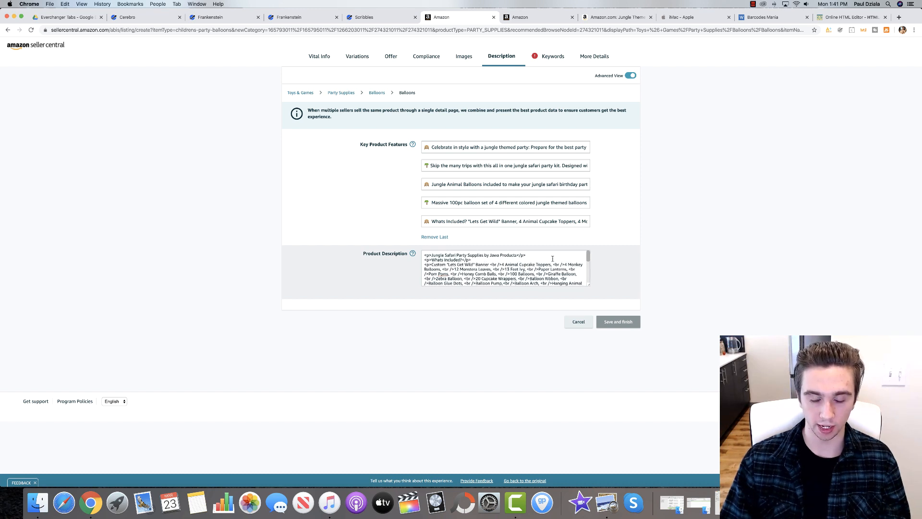
pyautogui.scroll(-3, 475, 281)
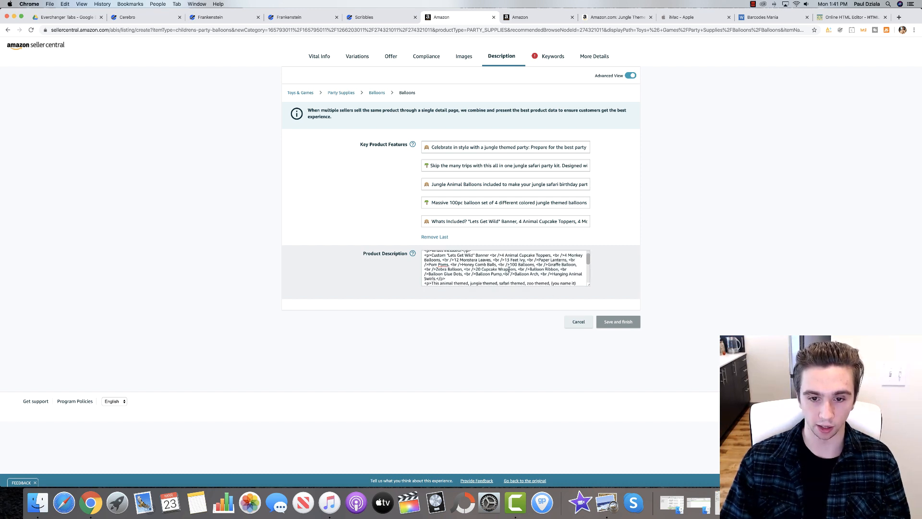
pyautogui.scroll(-10, 519, 270)
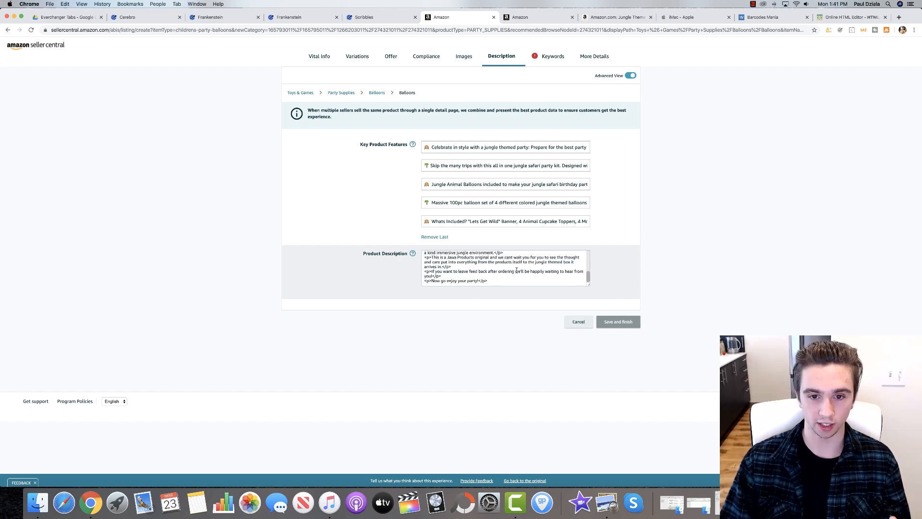
pyautogui.click(766, 19)
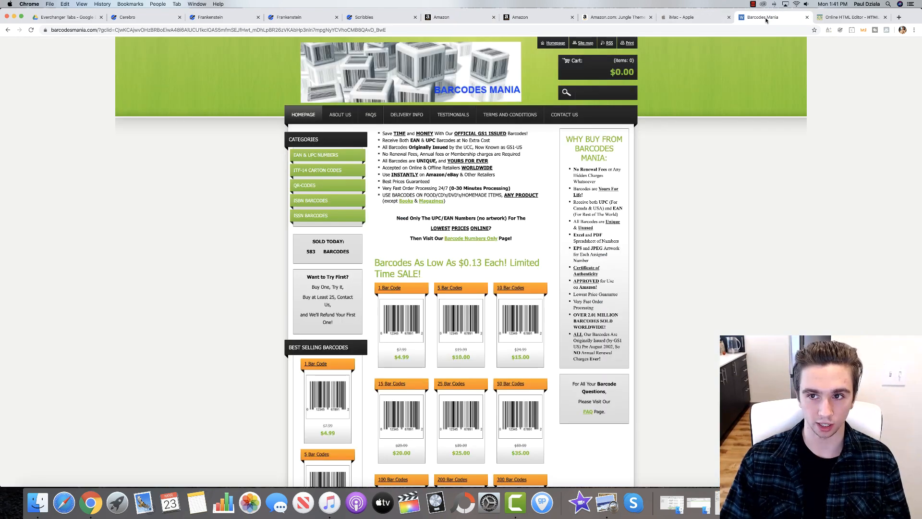
pyautogui.click(819, 18)
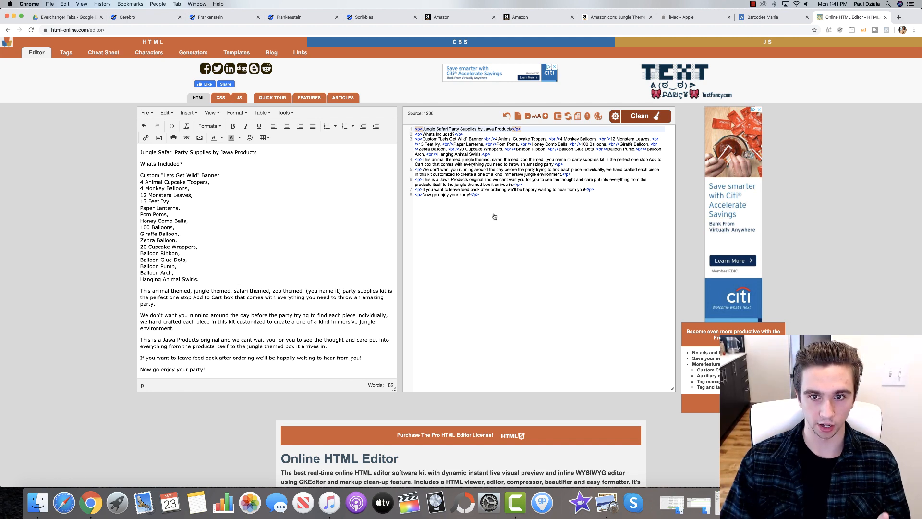
pyautogui.click(453, 17)
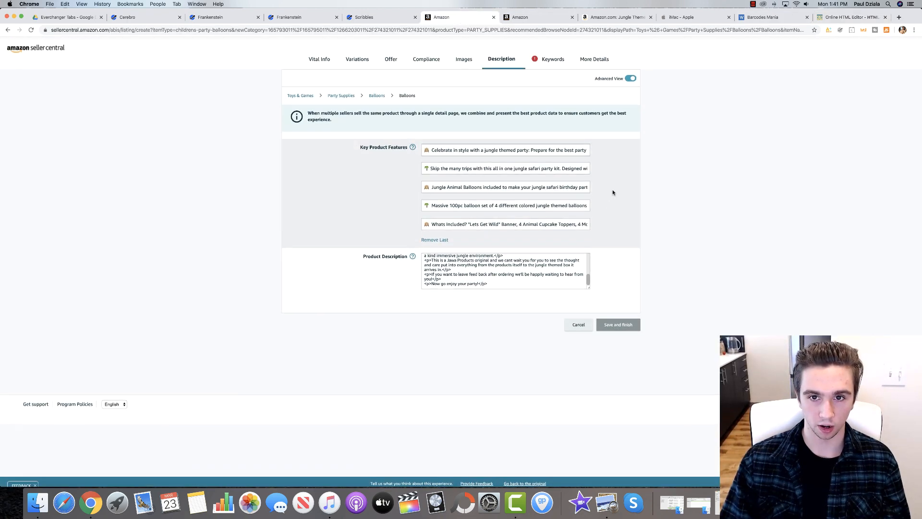
# - Open the Keywords section of the Amazon listing and copy the full Search Terms text from Scribbles
pyautogui.click(552, 56)
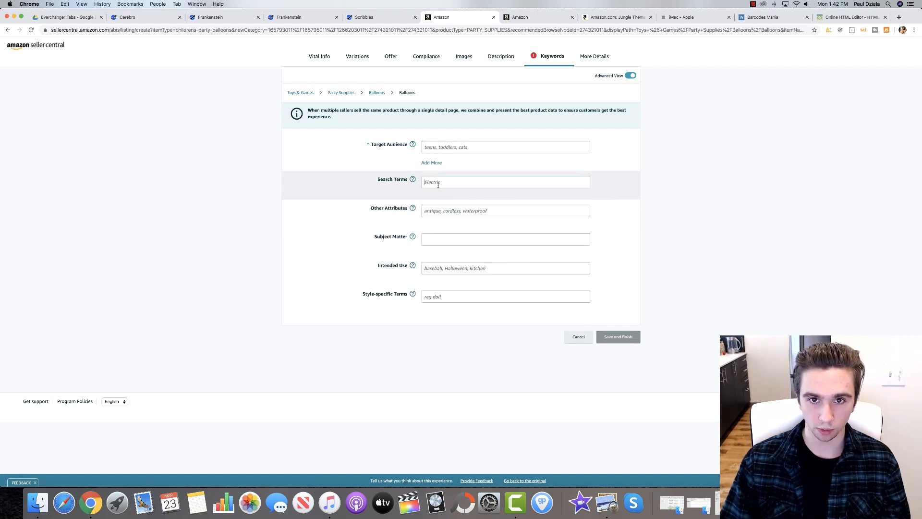
pyautogui.click(369, 17)
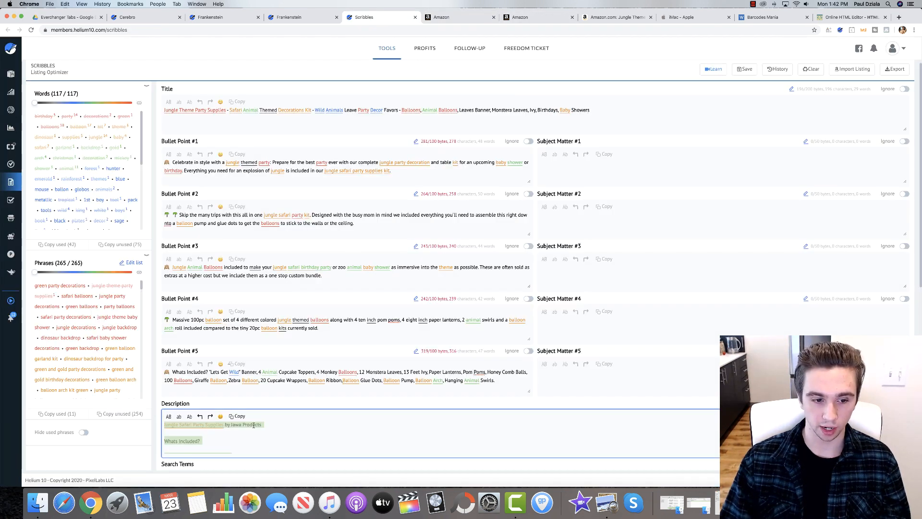
pyautogui.scroll(-3, 237, 462)
pyautogui.scroll(3, 210, 433)
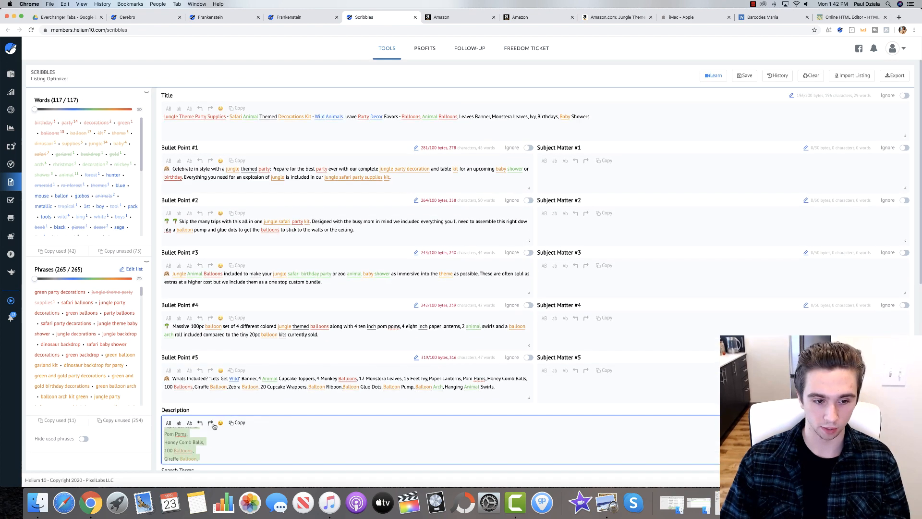
pyautogui.scroll(-2, 261, 456)
pyautogui.scroll(-3, 261, 456)
pyautogui.click(239, 447)
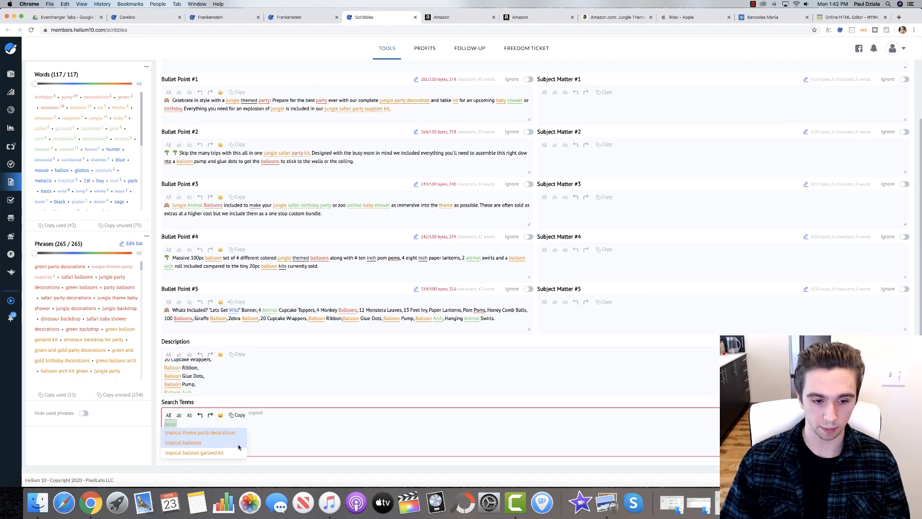
pyautogui.scroll(-2, 313, 418)
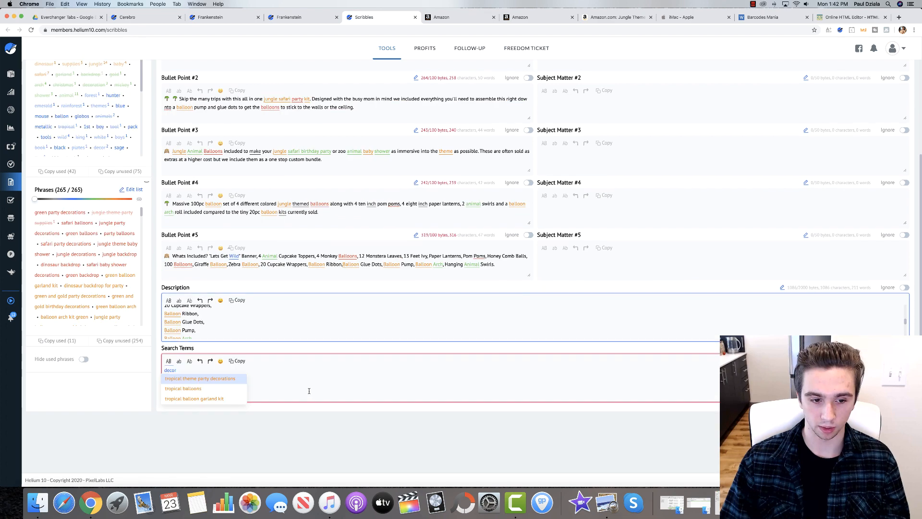
pyautogui.click(235, 366)
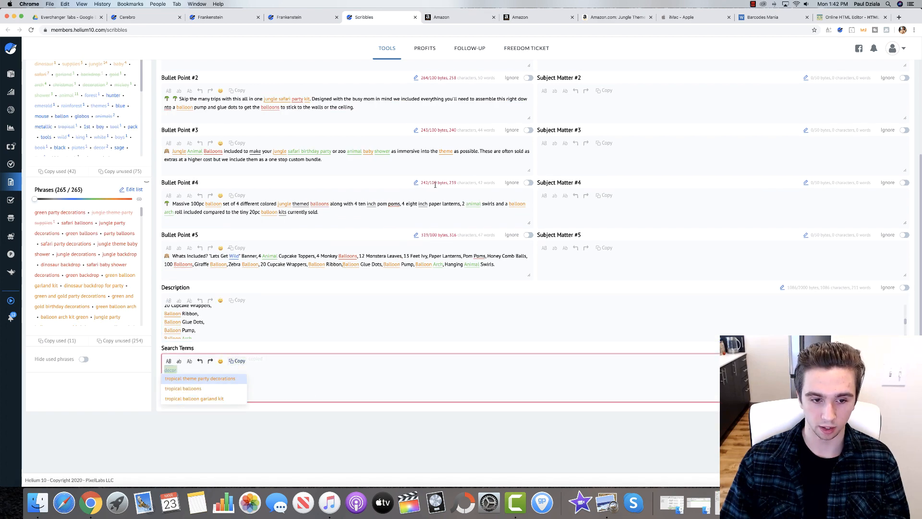
# - Paste the copied keywords into the Search Terms field of the Amazon listing and check them through to the last word, "tropical"
pyautogui.click(471, 17)
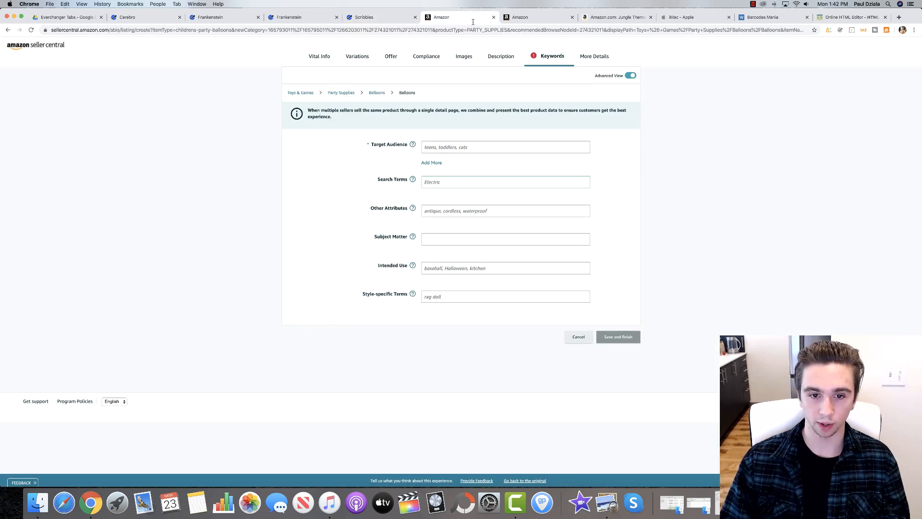
pyautogui.click(446, 181)
pyautogui.press('super+v')
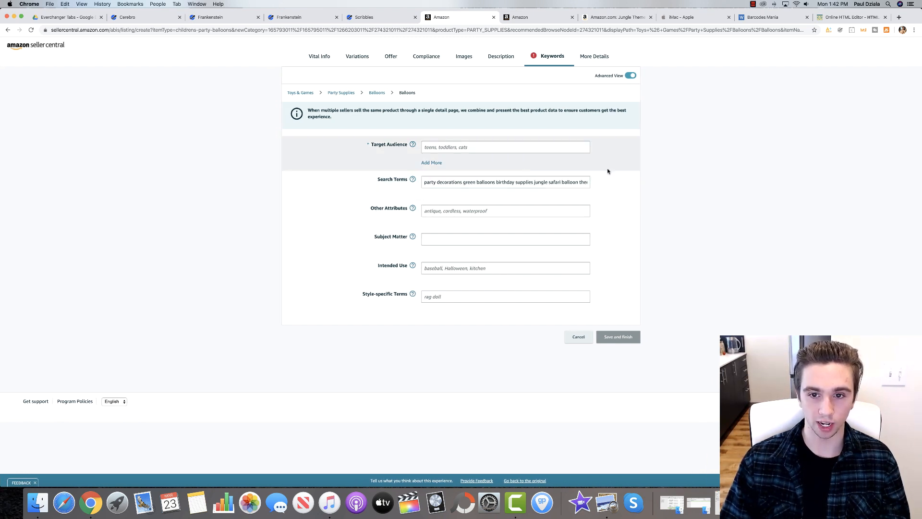
pyautogui.hscroll(8, 527, 181)
pyautogui.hscroll(4, 533, 181)
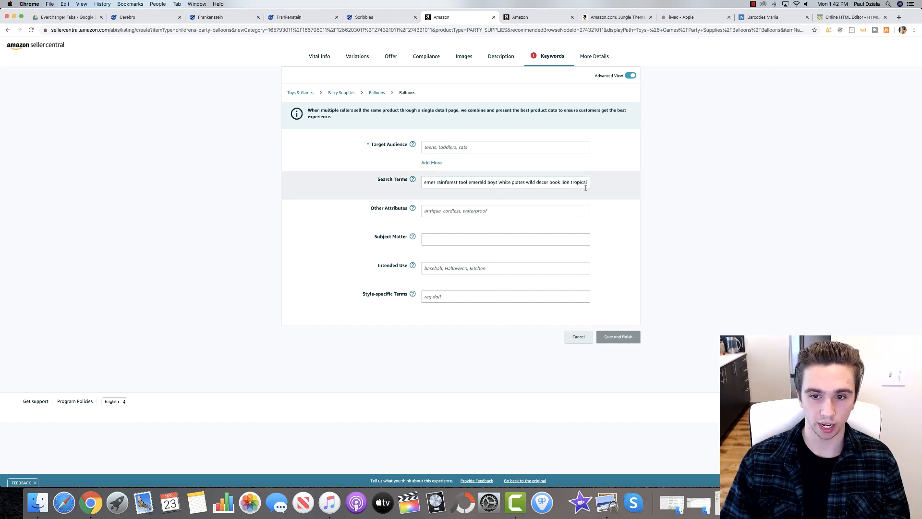
pyautogui.click(616, 186)
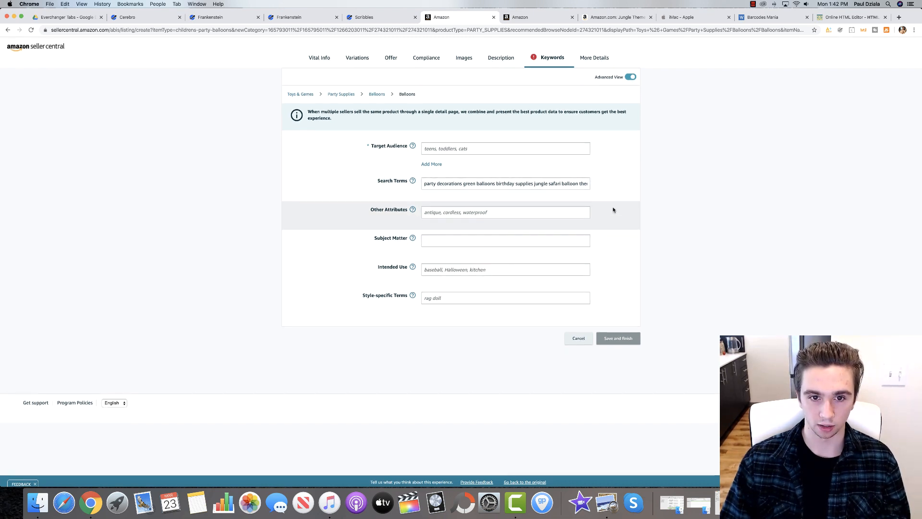
# - Set the Target Audience to "boys" in the listing's Keywords section
pyautogui.click(444, 148)
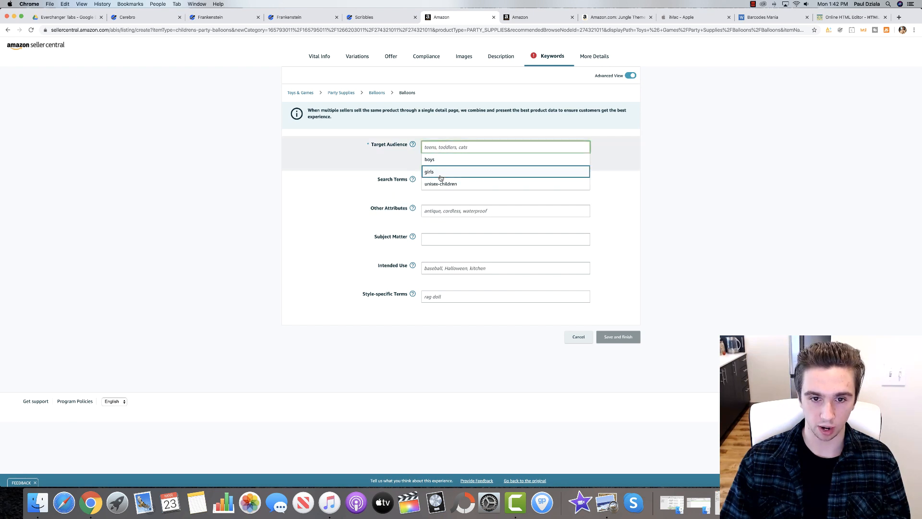
pyautogui.click(392, 150)
pyautogui.click(449, 148)
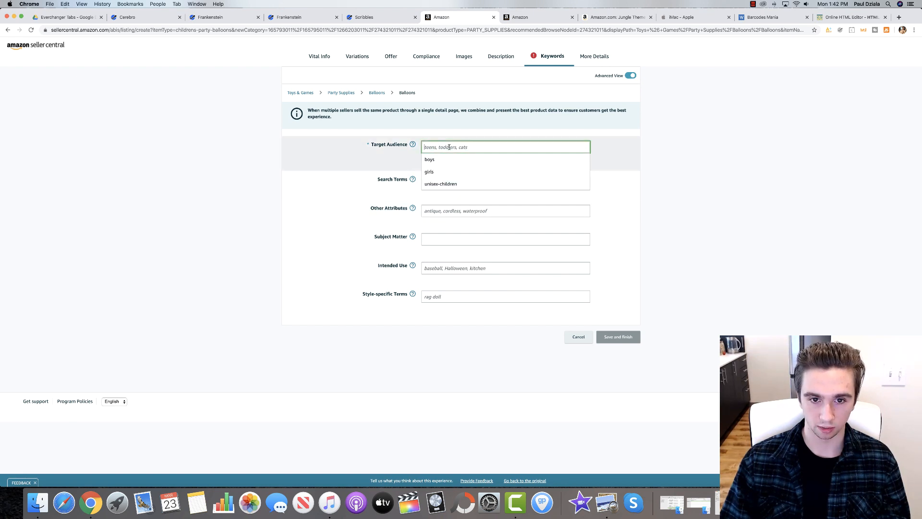
pyautogui.click(445, 159)
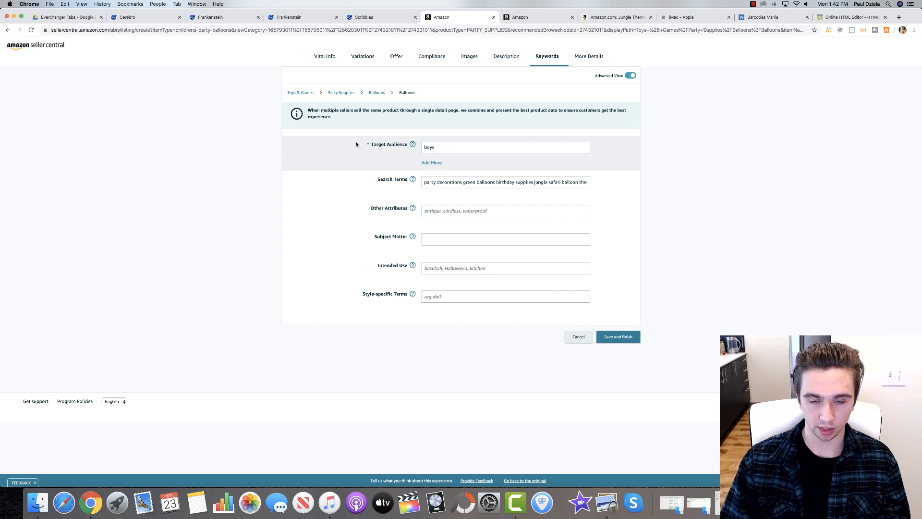
# - Add a second Target Audience entry to the listing's keywords and set it to "unisex-children"
pyautogui.click(434, 163)
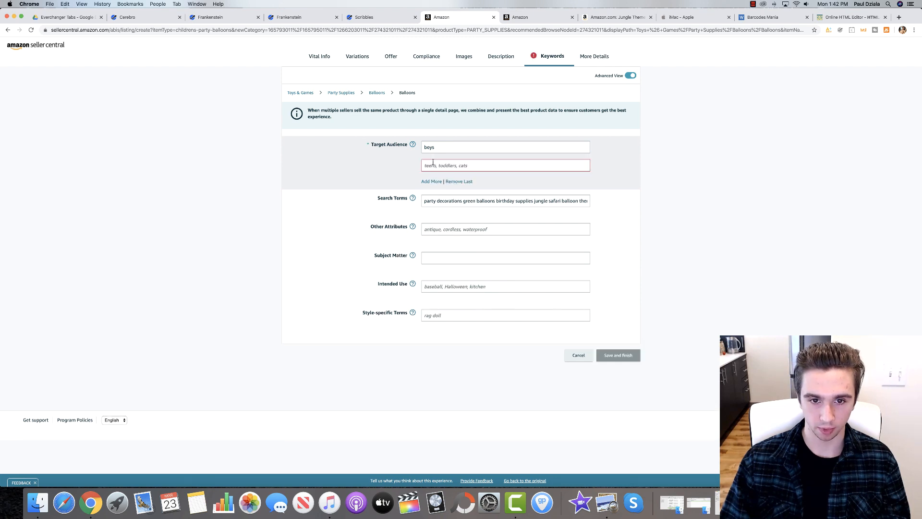
pyautogui.click(436, 165)
pyautogui.click(441, 201)
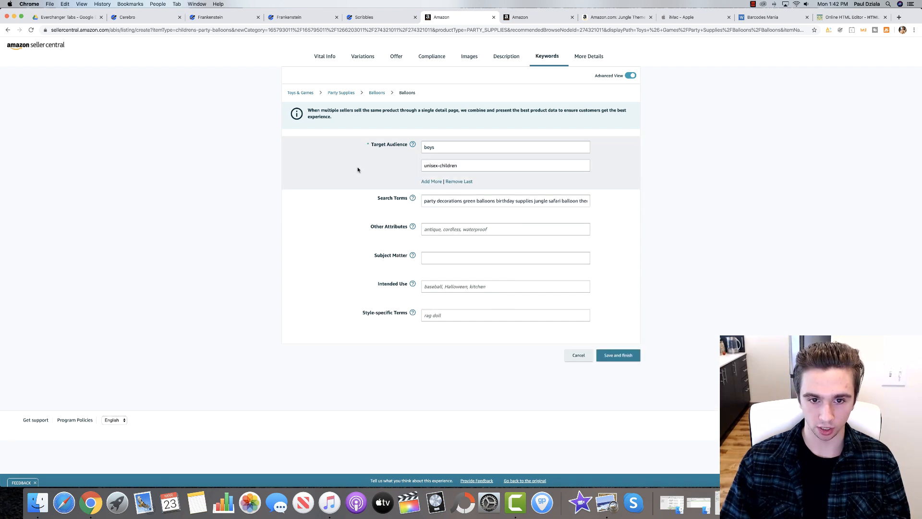
# - Open the More Details section of the listing and set the Shipping Weight to 1.5 LB
pyautogui.click(588, 56)
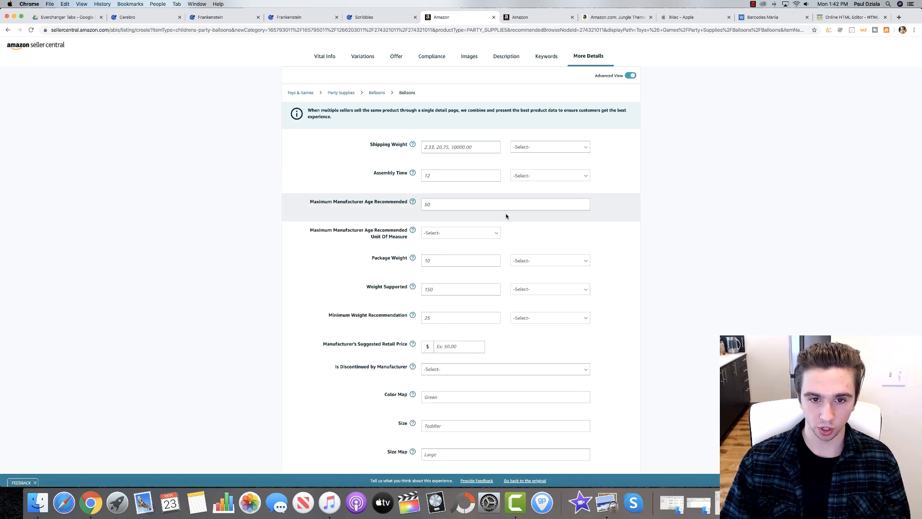
pyautogui.click(527, 149)
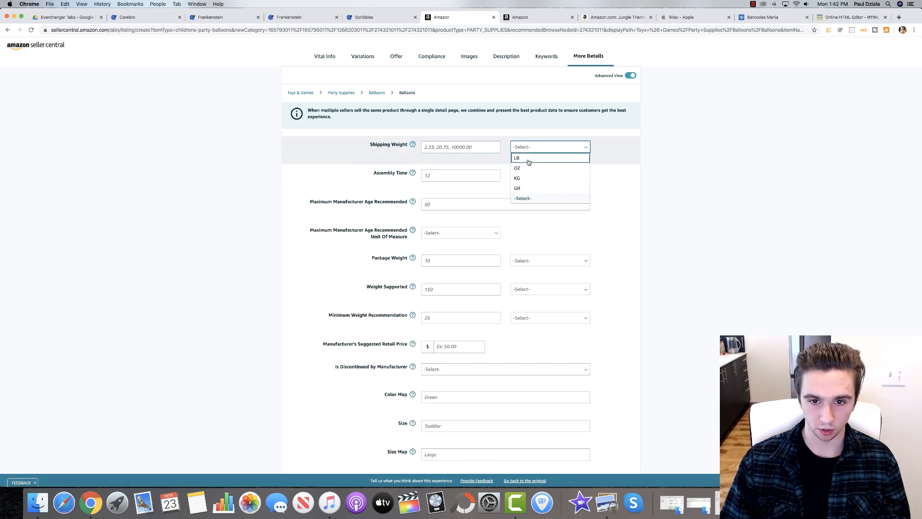
pyautogui.click(529, 168)
pyautogui.click(477, 147)
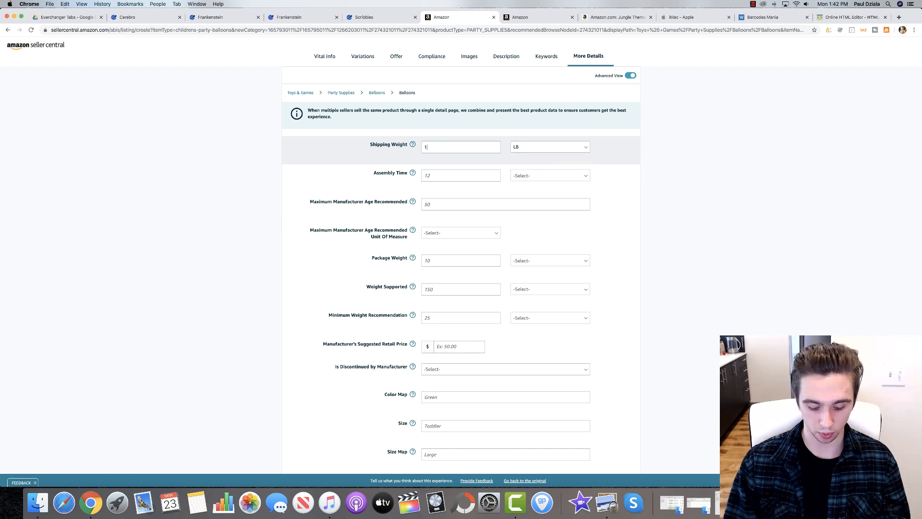
pyautogui.write('1.5')
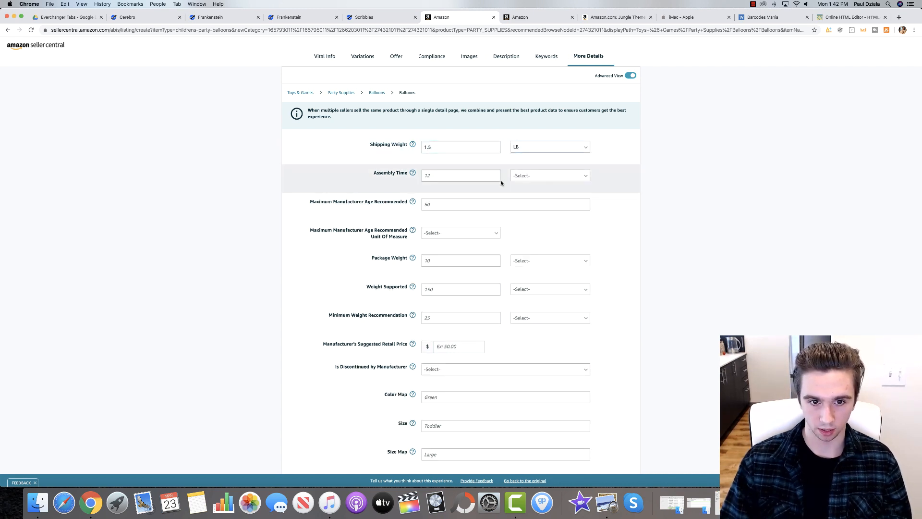
# - Set the Item Dimensions to length 18, width 7 and height 3, with IN as the unit
pyautogui.scroll(-15, 497, 189)
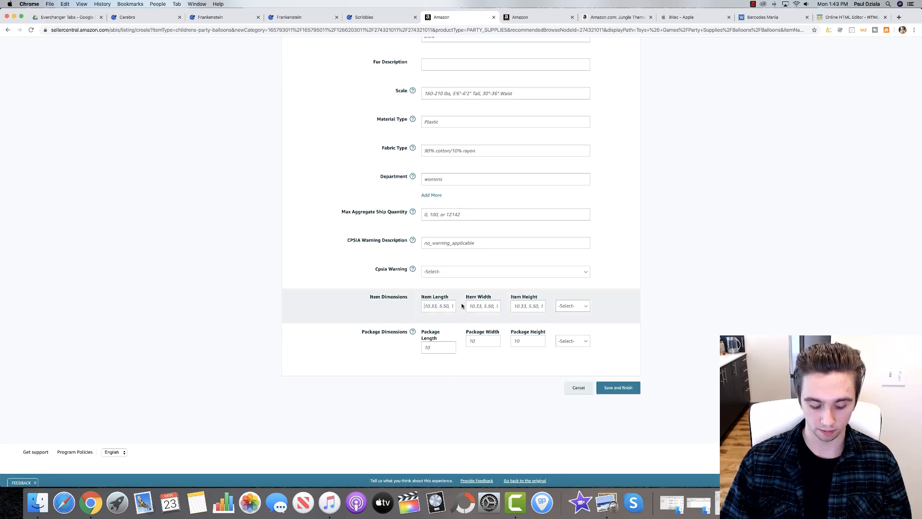
pyautogui.write('18')
pyautogui.press('Return')
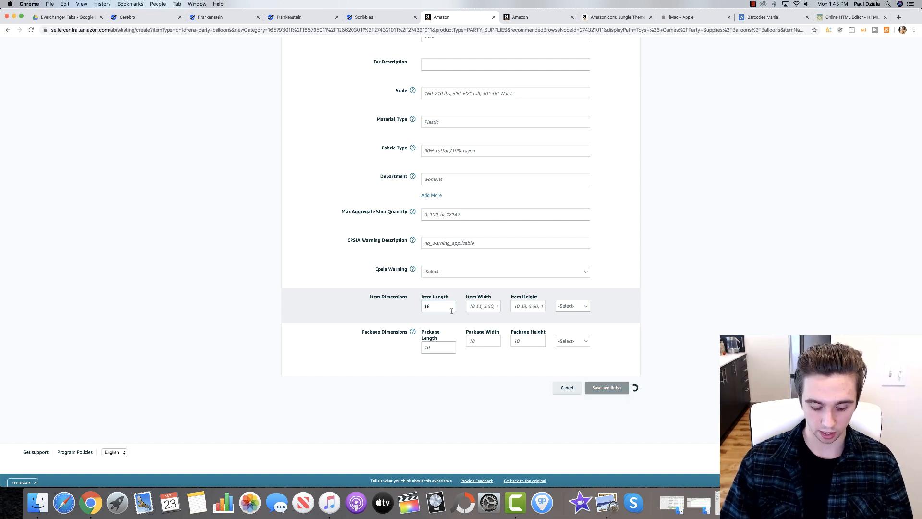
pyautogui.click(478, 305)
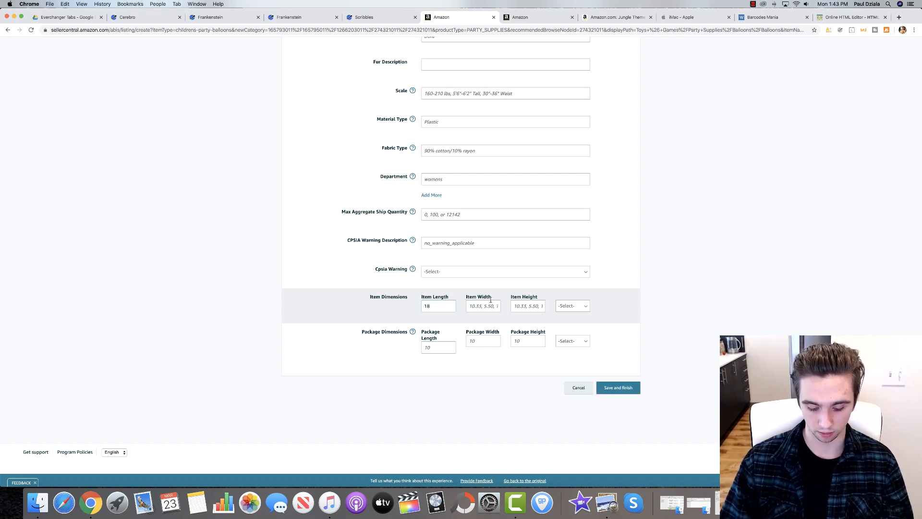
pyautogui.write('7')
pyautogui.click(520, 303)
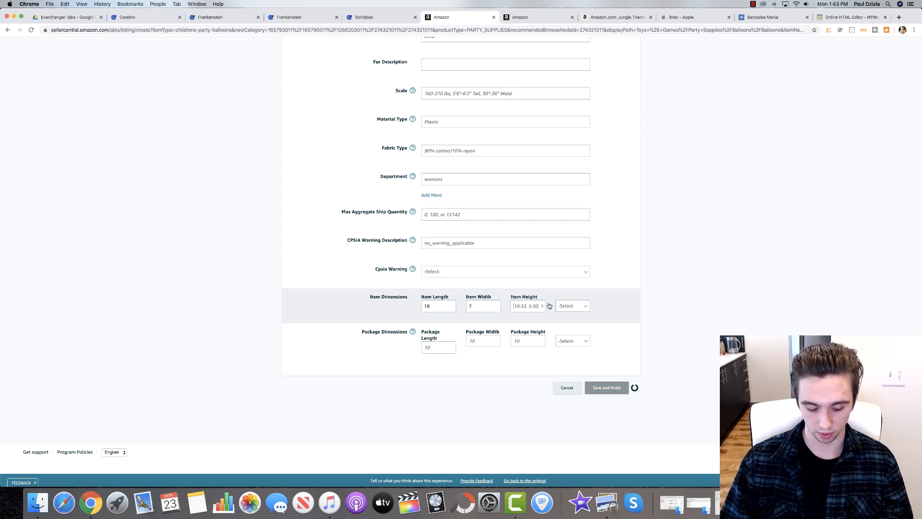
pyautogui.write('3')
pyautogui.click(581, 306)
pyautogui.click(567, 256)
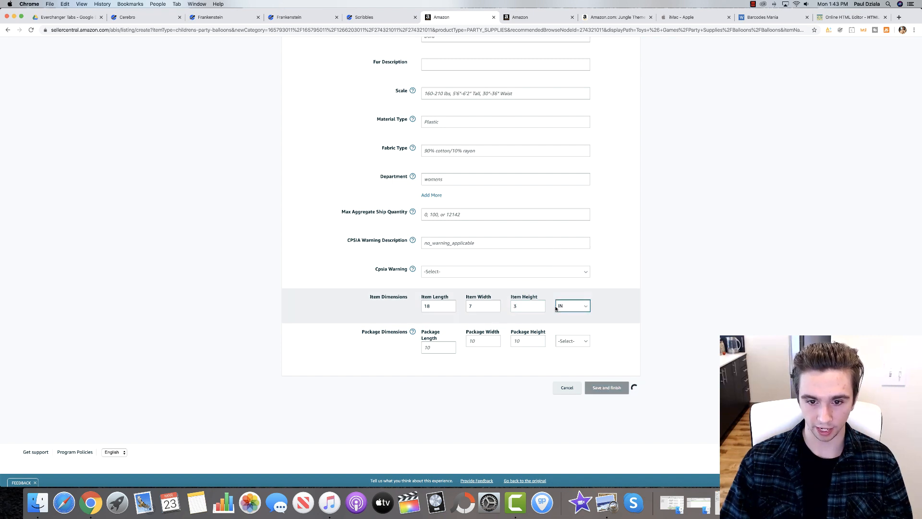
# - Set the Package Dimensions to length 18, width 7 and height 3, with IN as the unit
pyautogui.click(441, 347)
pyautogui.moveTo(411, 331)
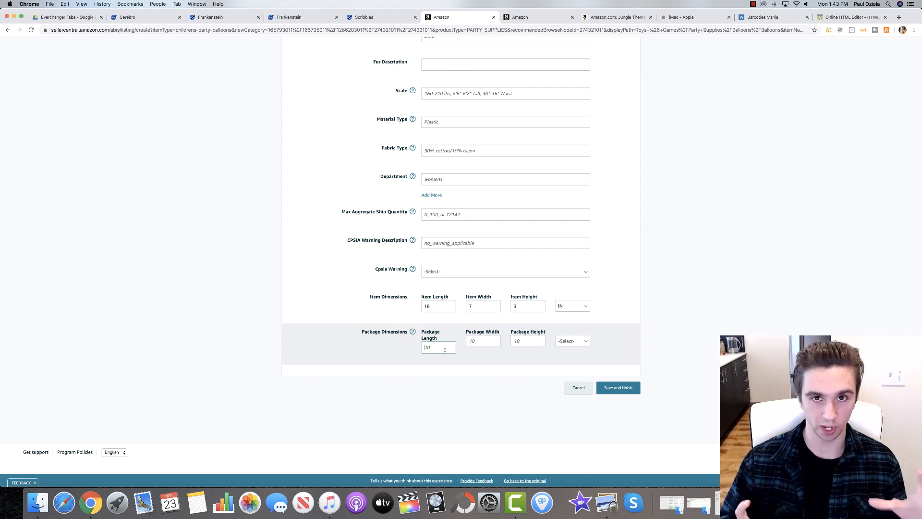
pyautogui.write('18')
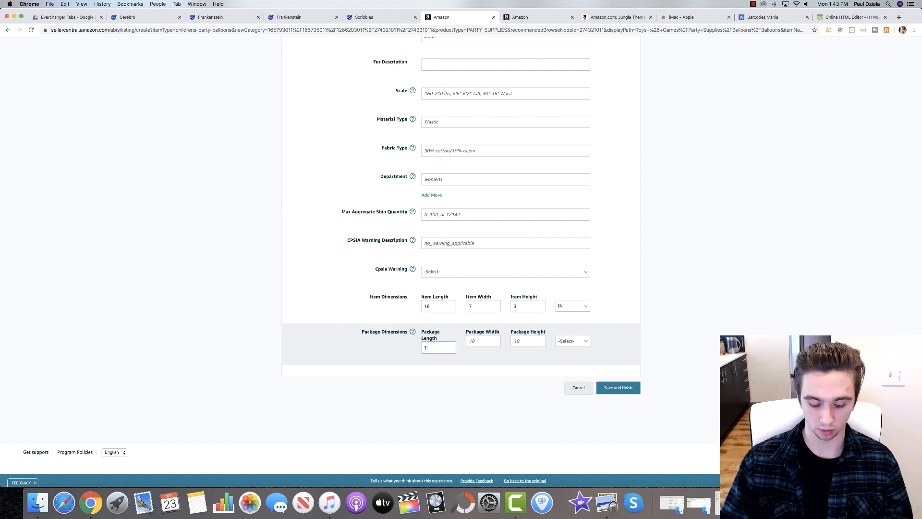
pyautogui.click(489, 340)
pyautogui.write('7')
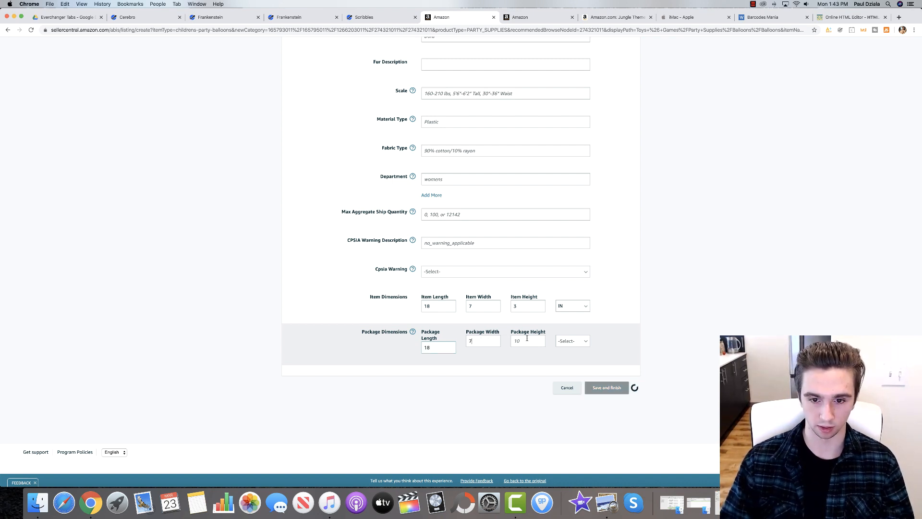
pyautogui.press('Tab')
pyautogui.write('3')
pyautogui.click(588, 343)
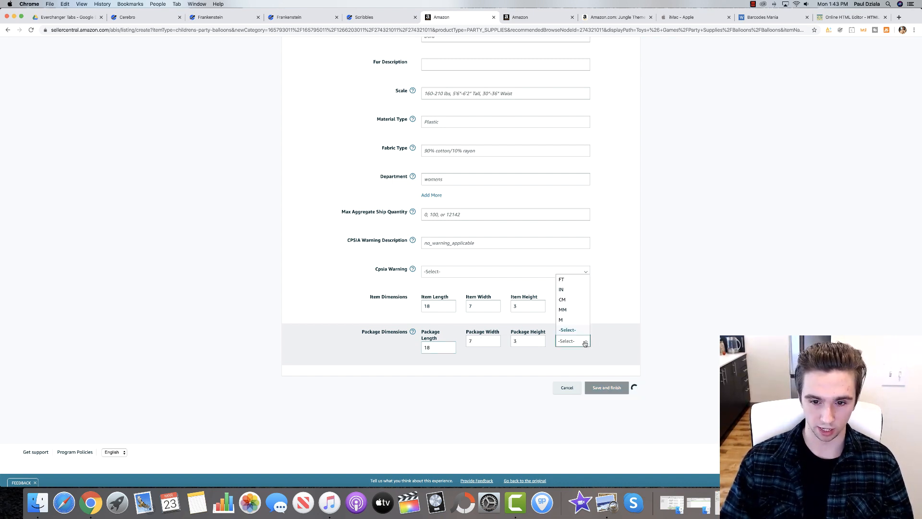
pyautogui.click(575, 290)
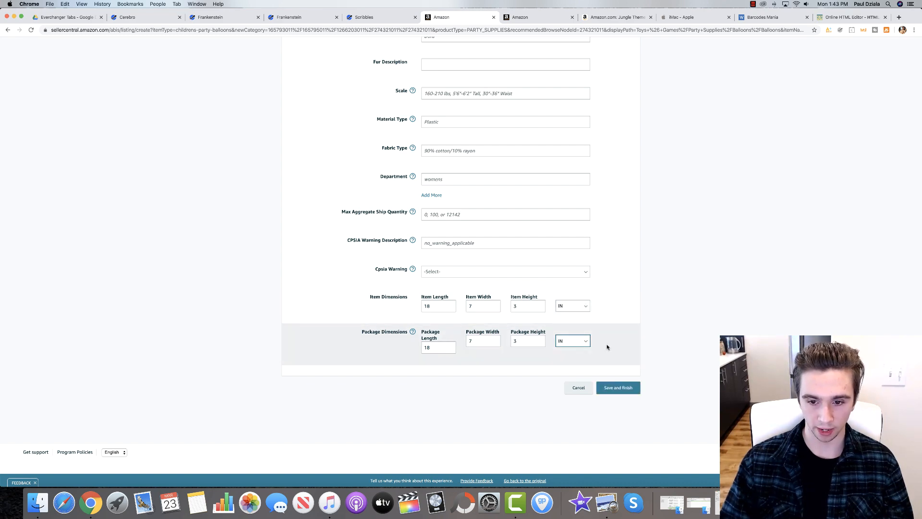
# - Review the More Details fields from Shipping Weight down to Package Dimensions
pyautogui.scroll(15, 625, 381)
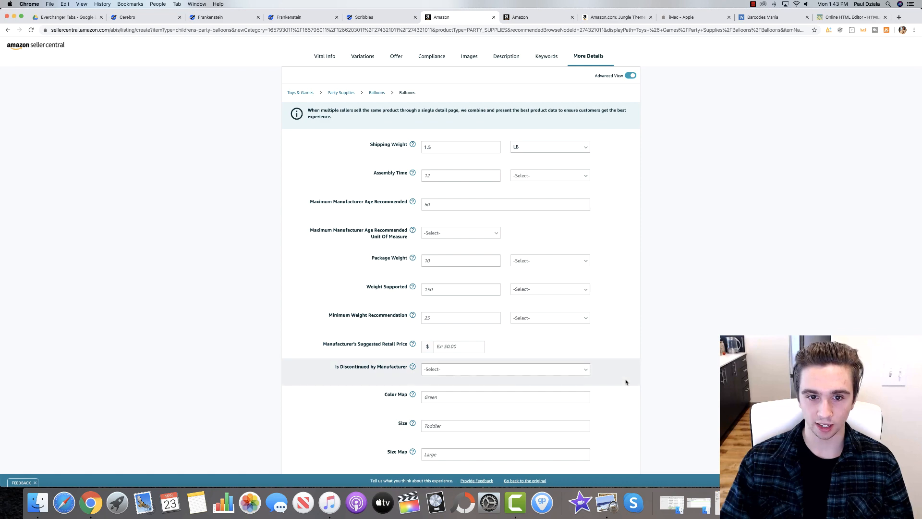
pyautogui.scroll(-15, 626, 382)
pyautogui.scroll(15, 626, 383)
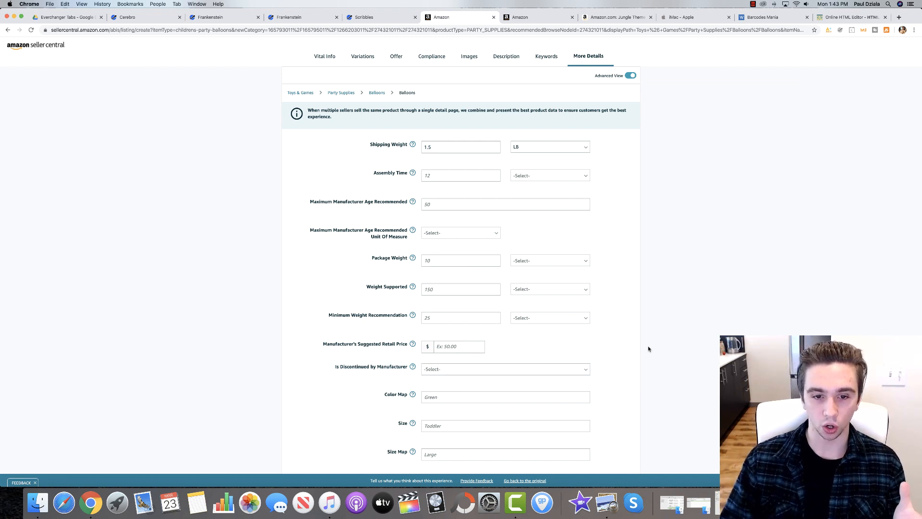
pyautogui.scroll(-15, 619, 377)
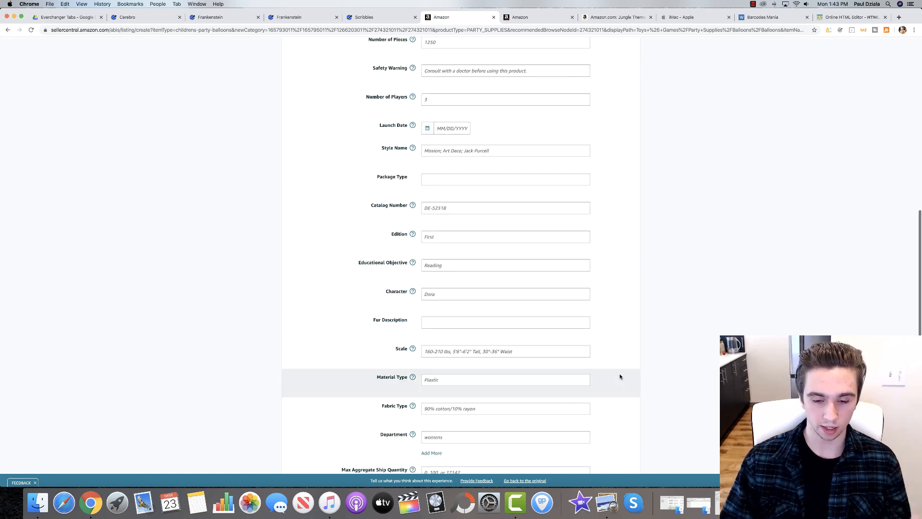
pyautogui.scroll(-5, 619, 376)
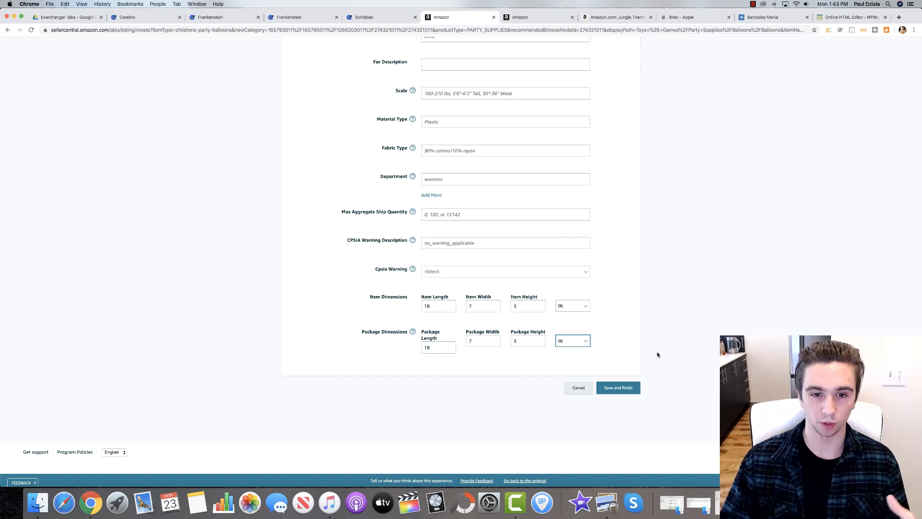
pyautogui.scroll(20, 657, 354)
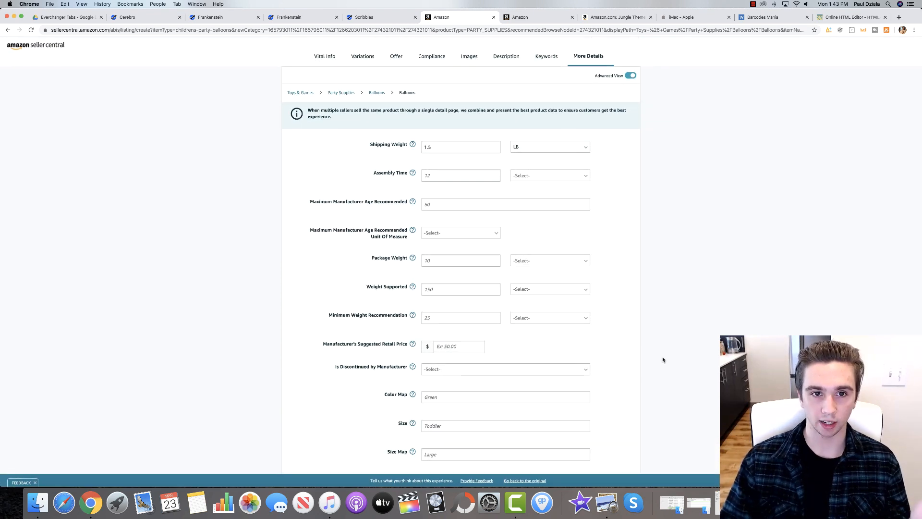